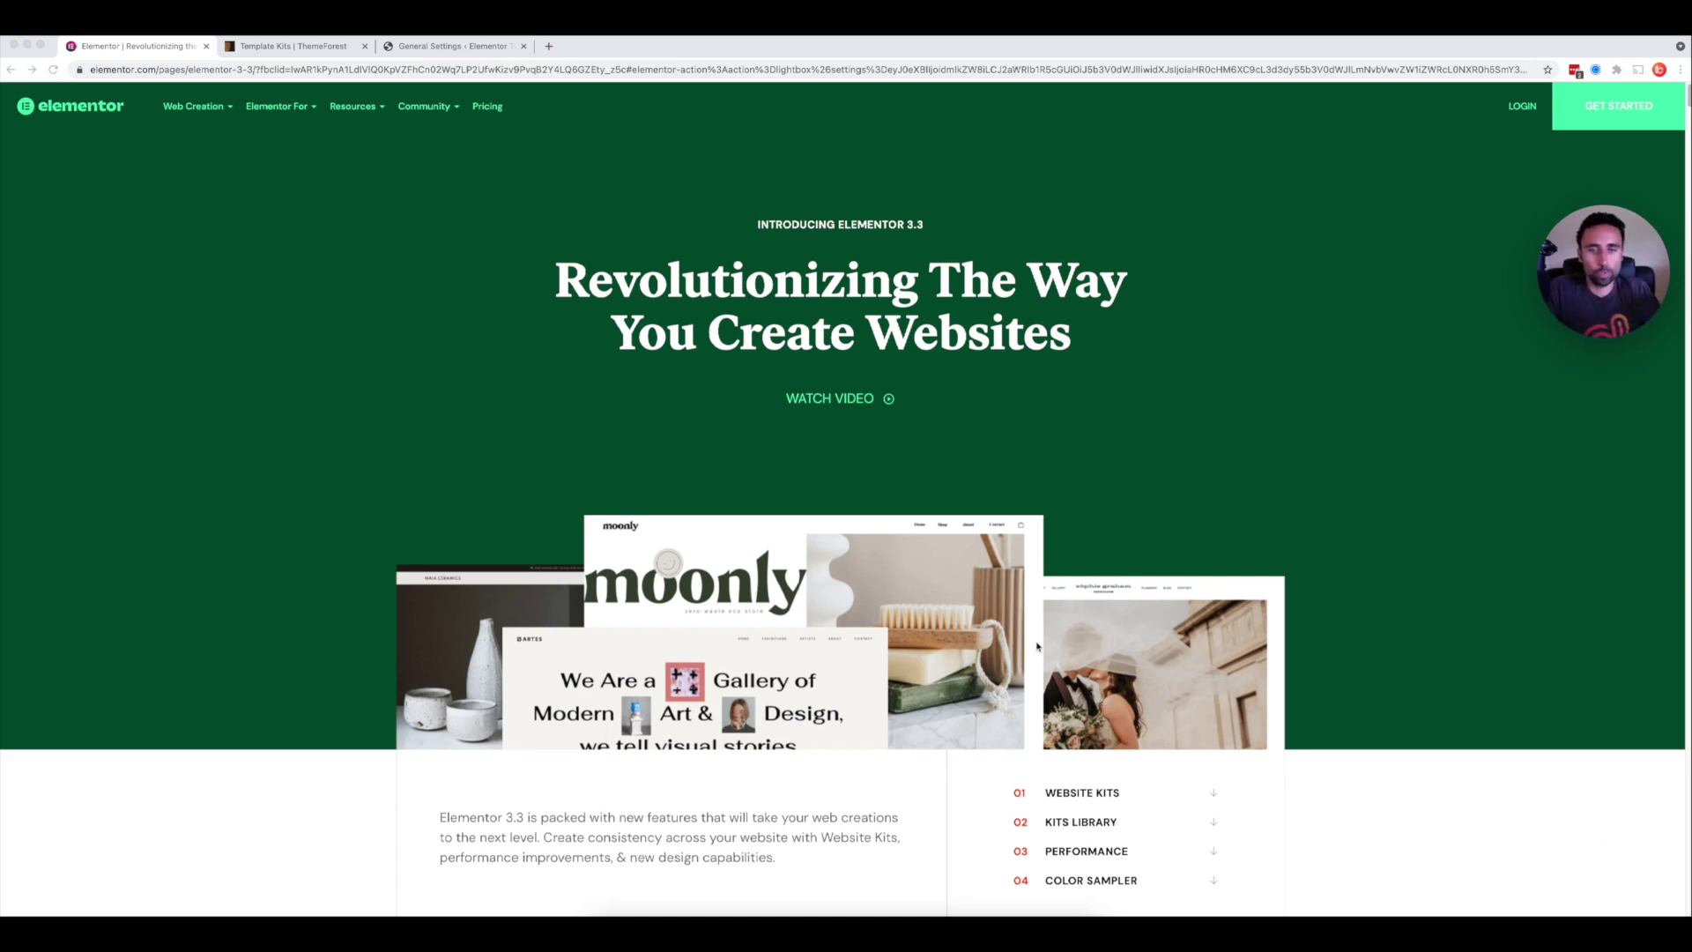
# - Read through the Elementor 3.3 release page, covering the Website Kits, export and Kits Library sections
pyautogui.scroll(-2, 1084, 617)
pyautogui.scroll(2, 1058, 635)
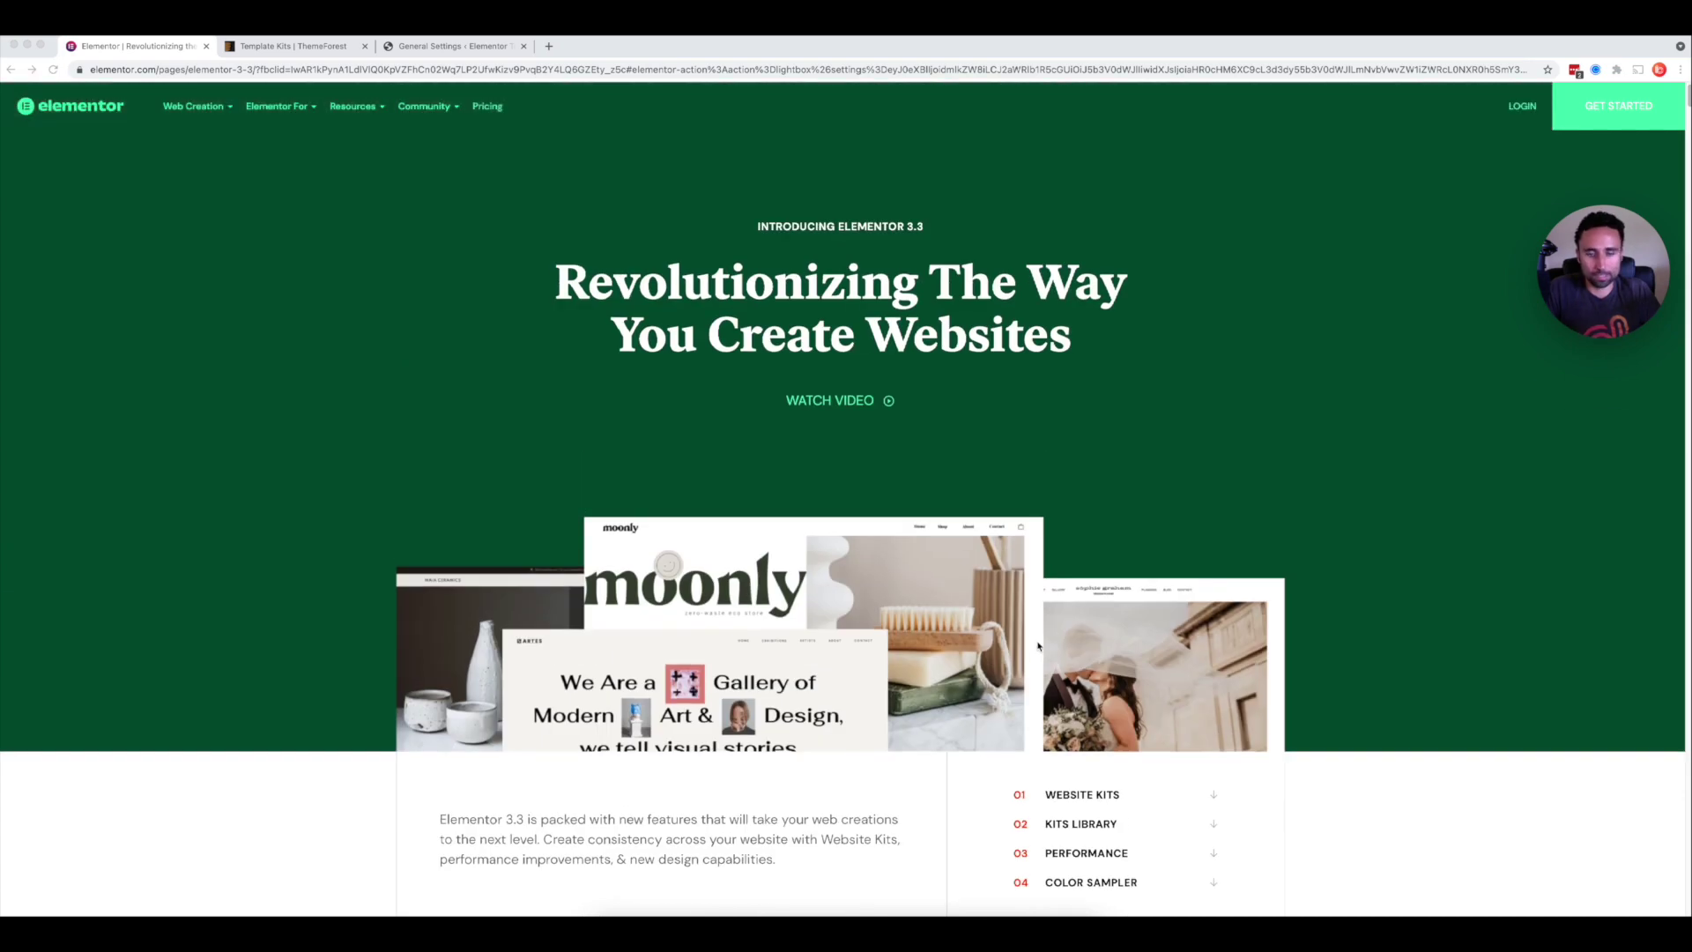
pyautogui.scroll(-8, 956, 737)
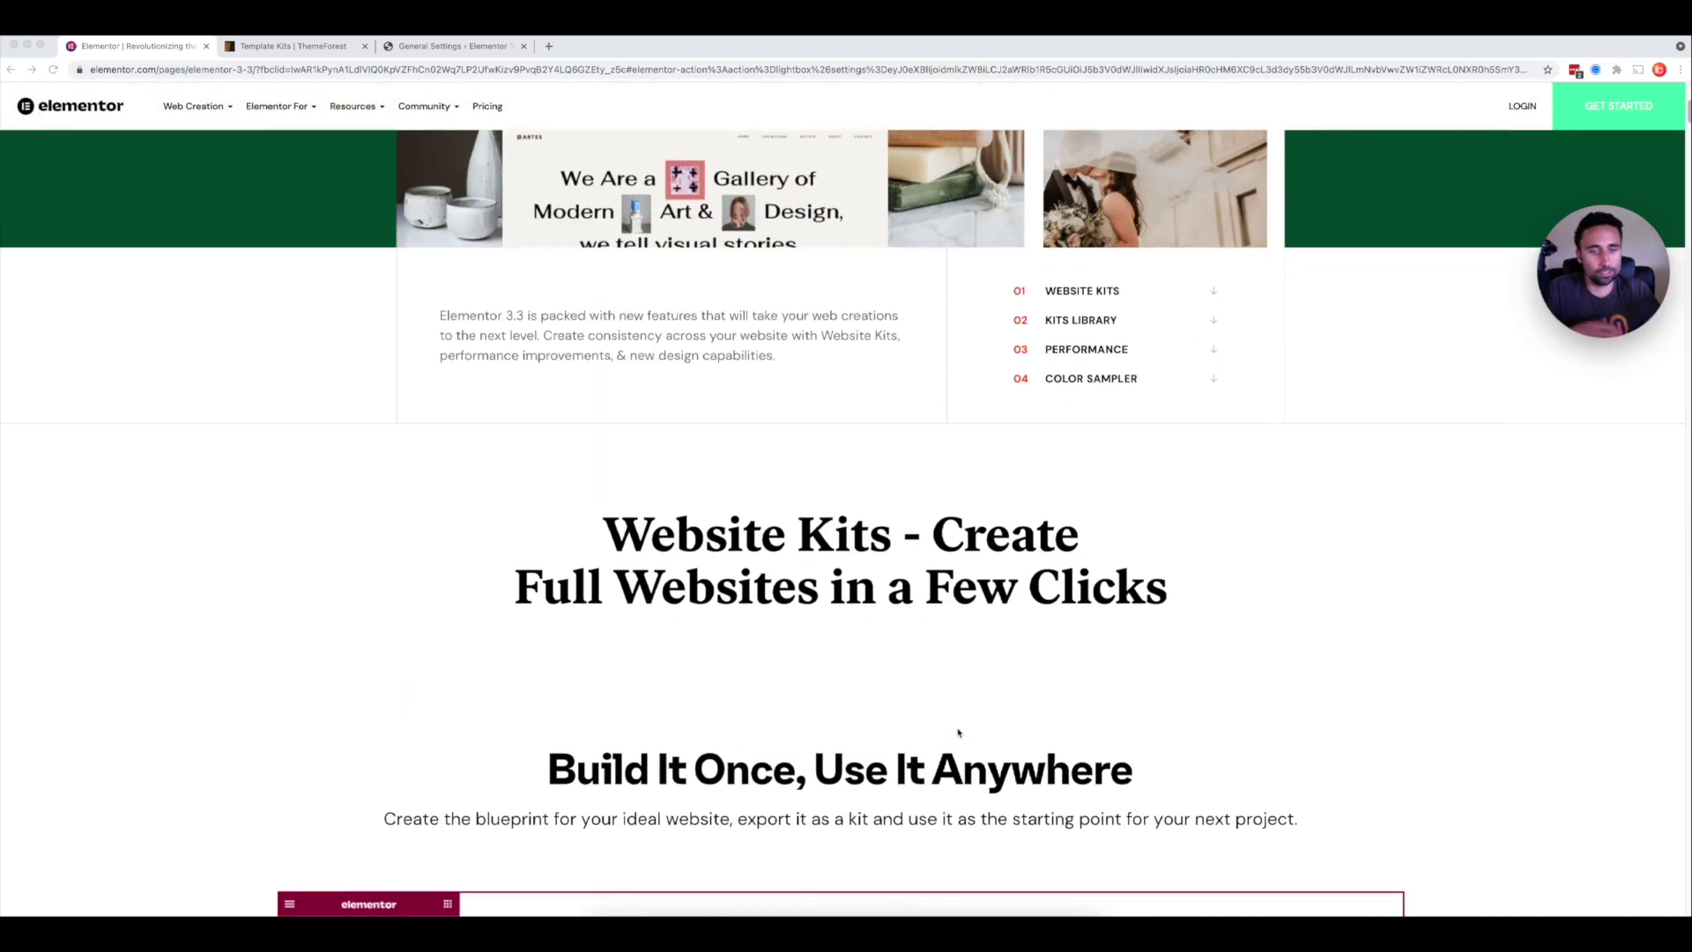
pyautogui.scroll(-3, 959, 733)
pyautogui.scroll(1, 959, 732)
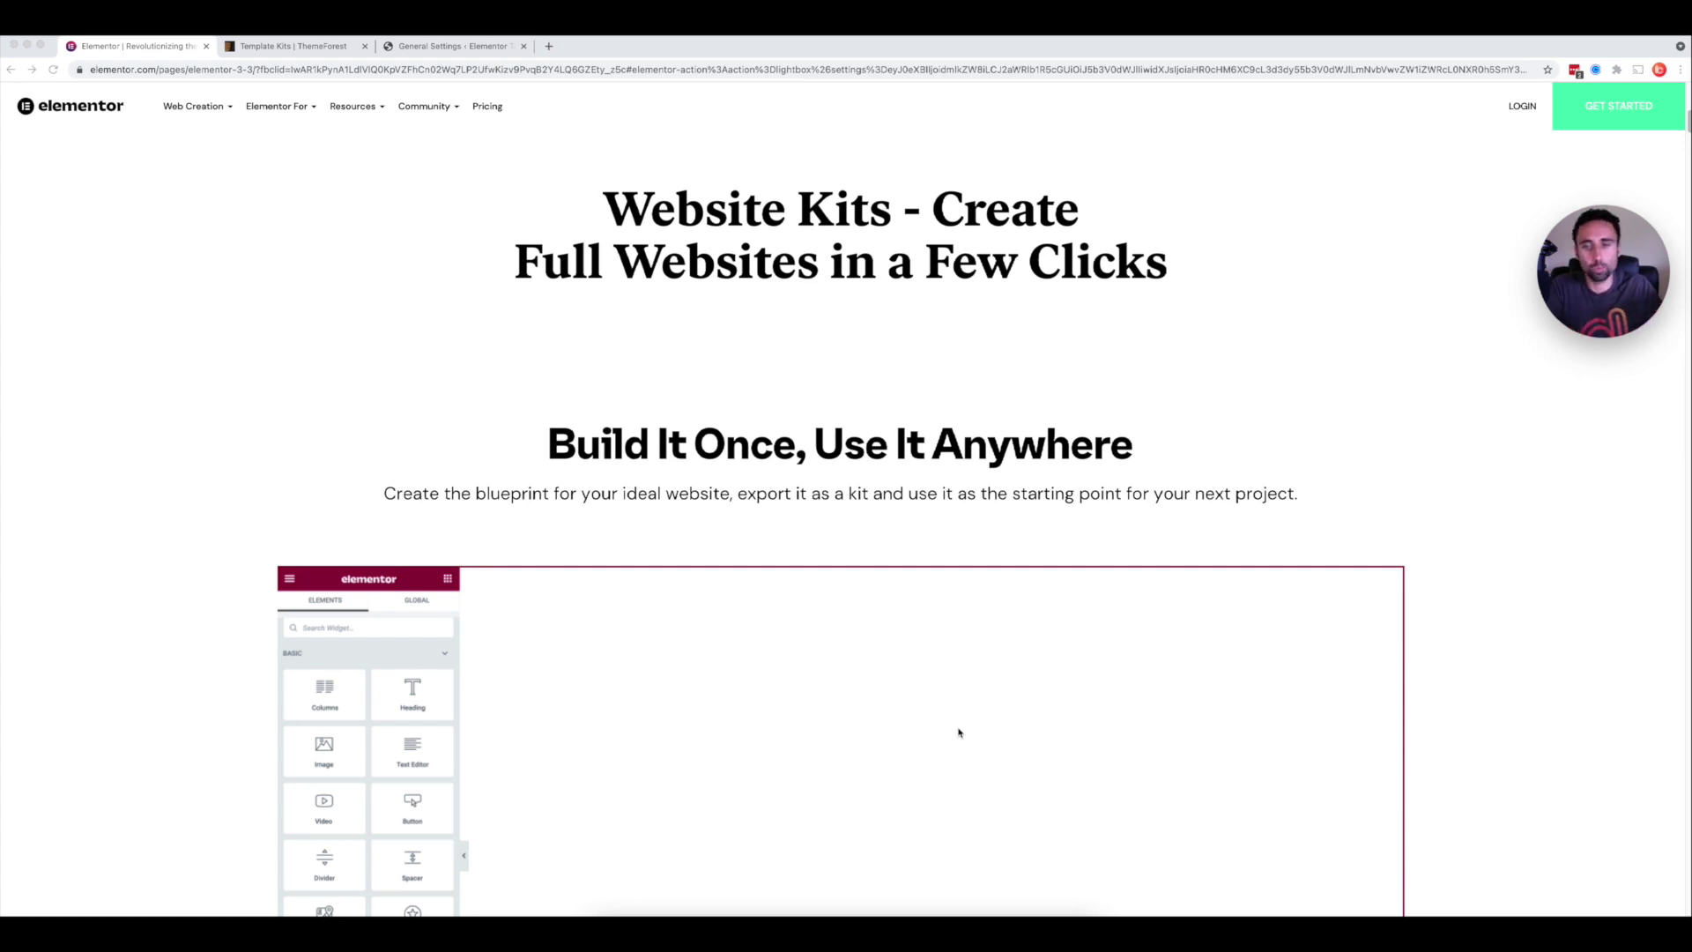
pyautogui.scroll(-3, 882, 775)
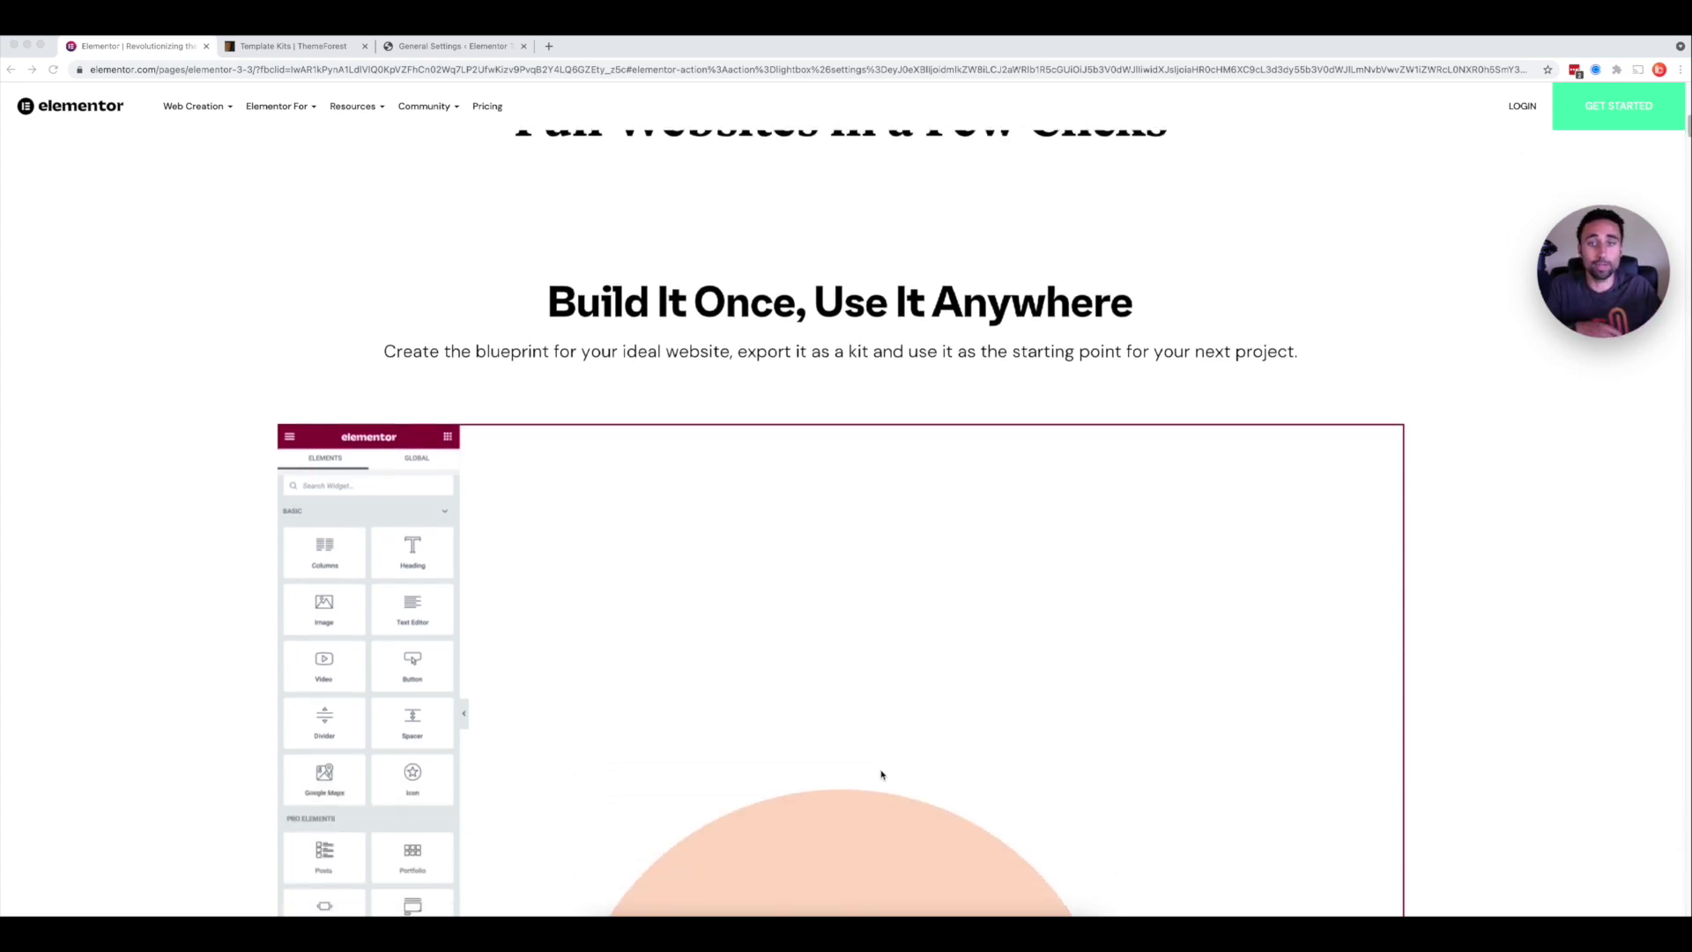
pyautogui.scroll(-2, 881, 775)
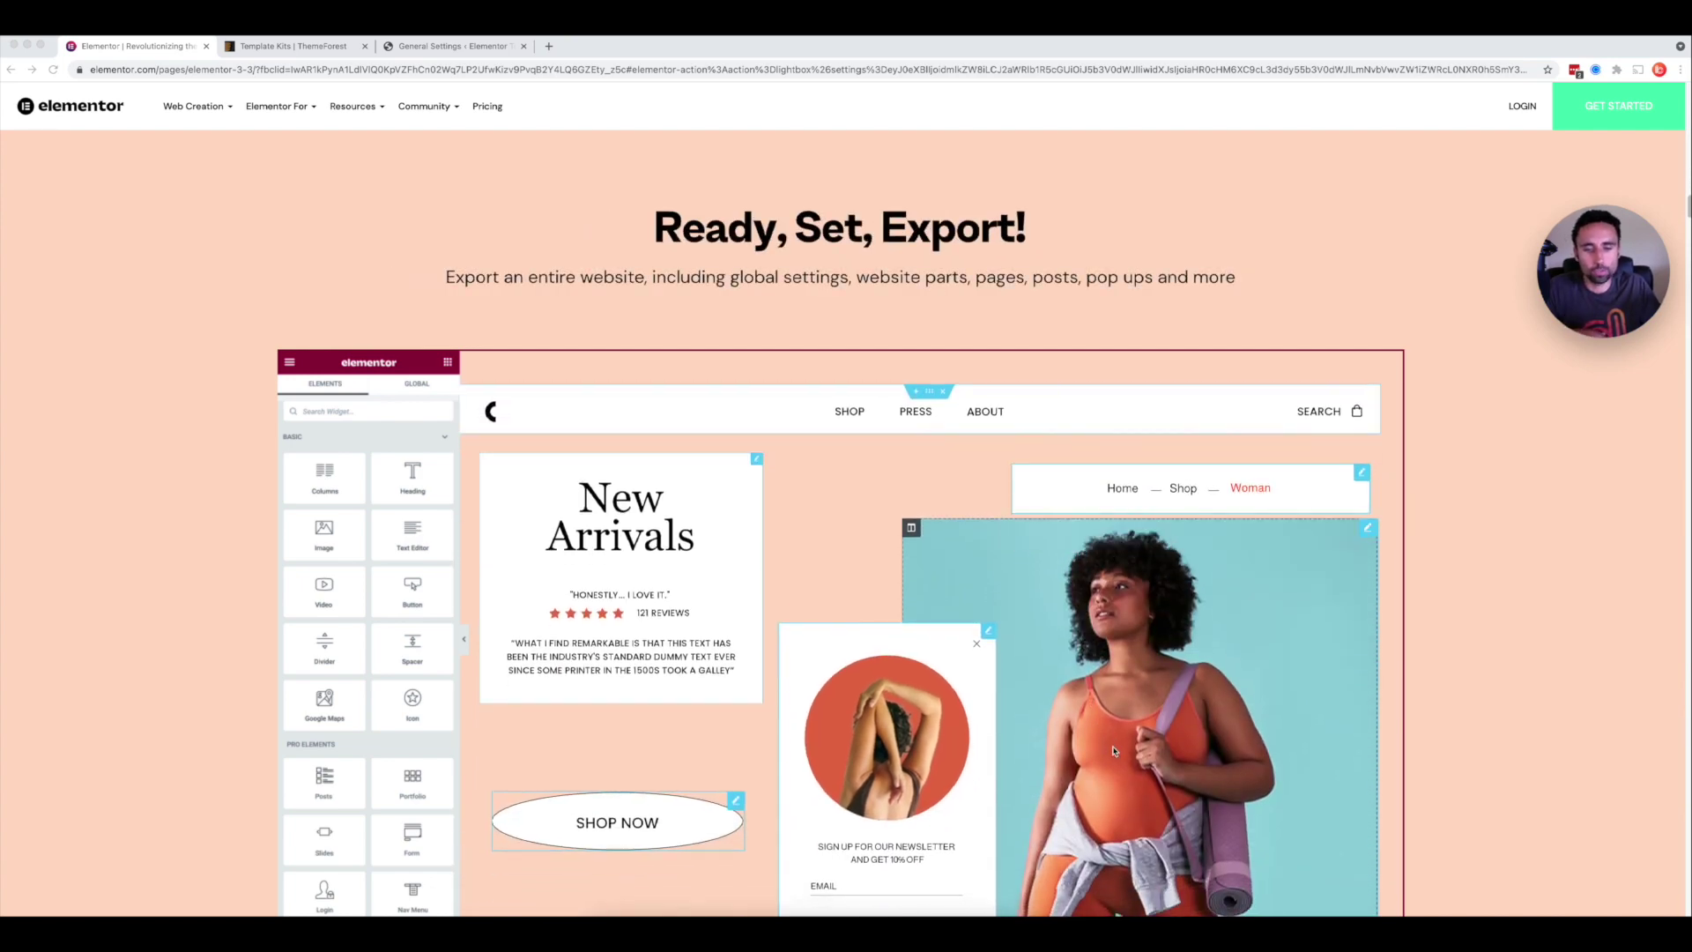
pyautogui.scroll(-10, 1113, 750)
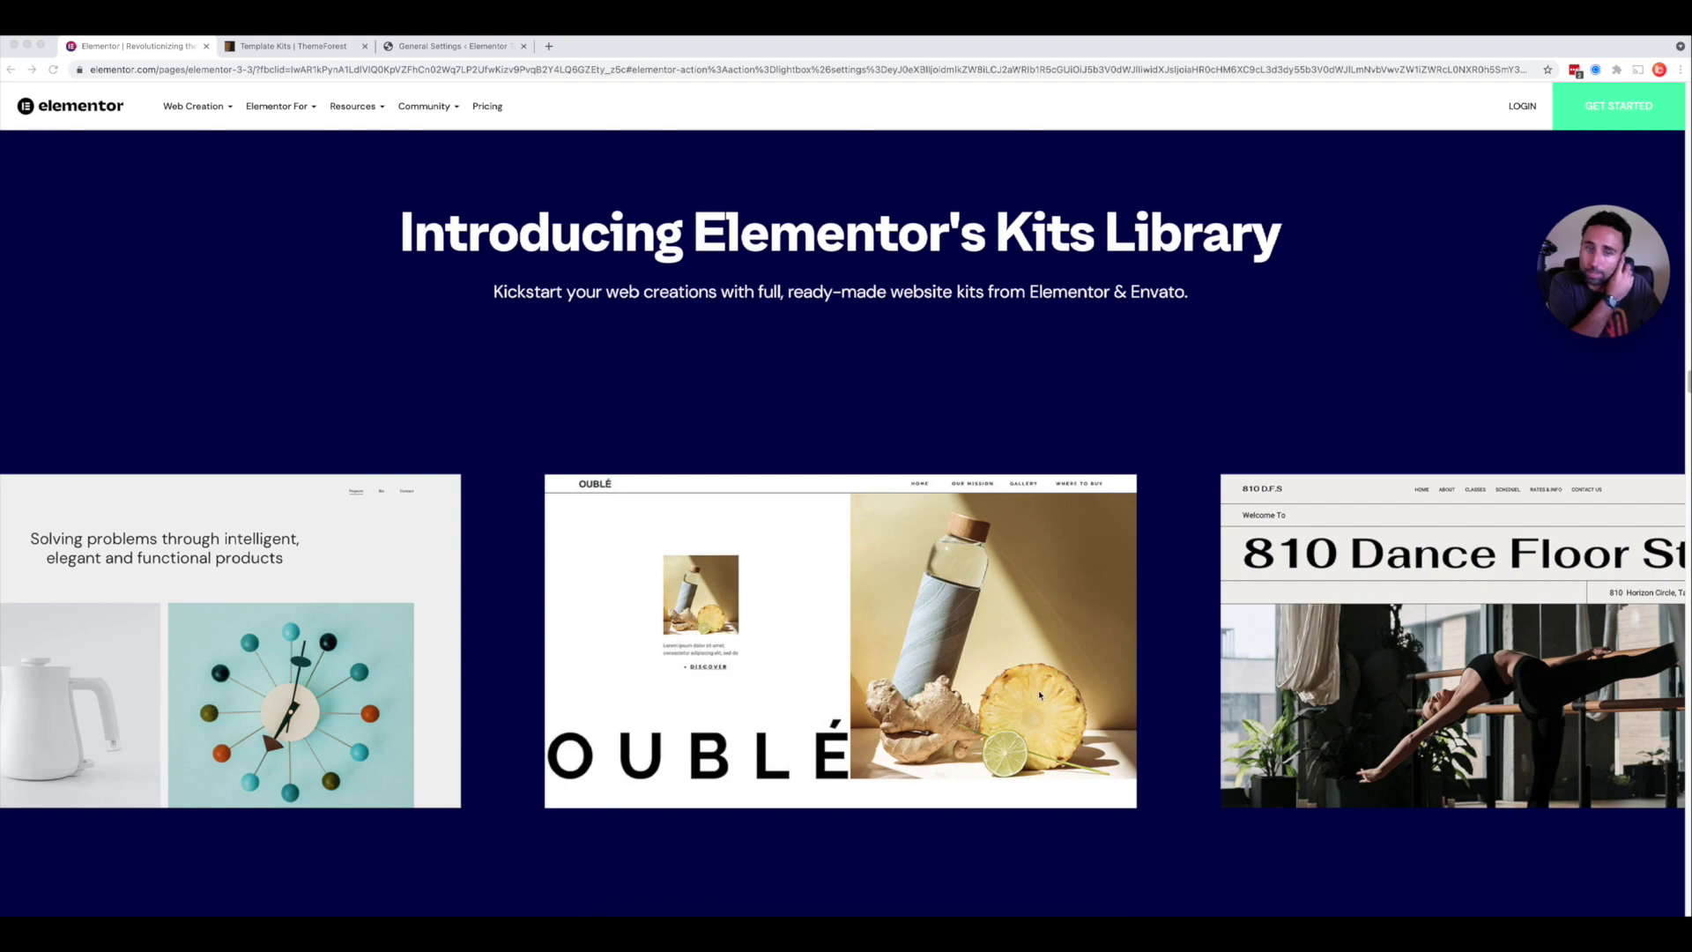
# - Switch to the WordPress admin of the test site, load its dashboard and view the list of installed plugins
pyautogui.click(467, 49)
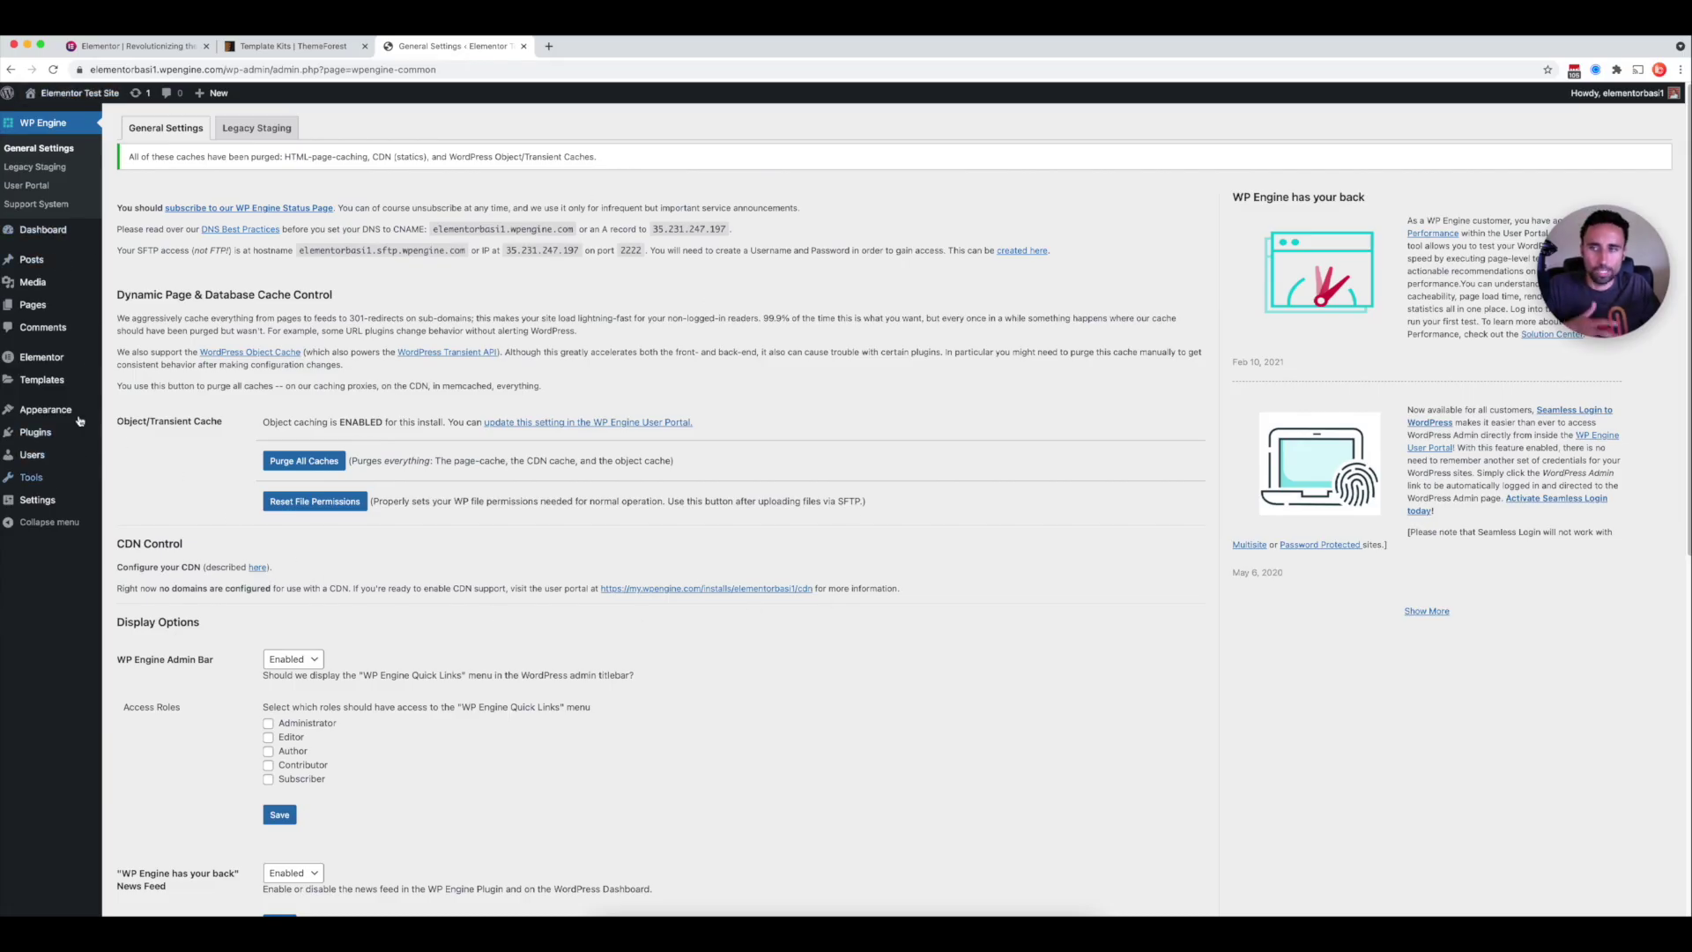
pyautogui.click(55, 230)
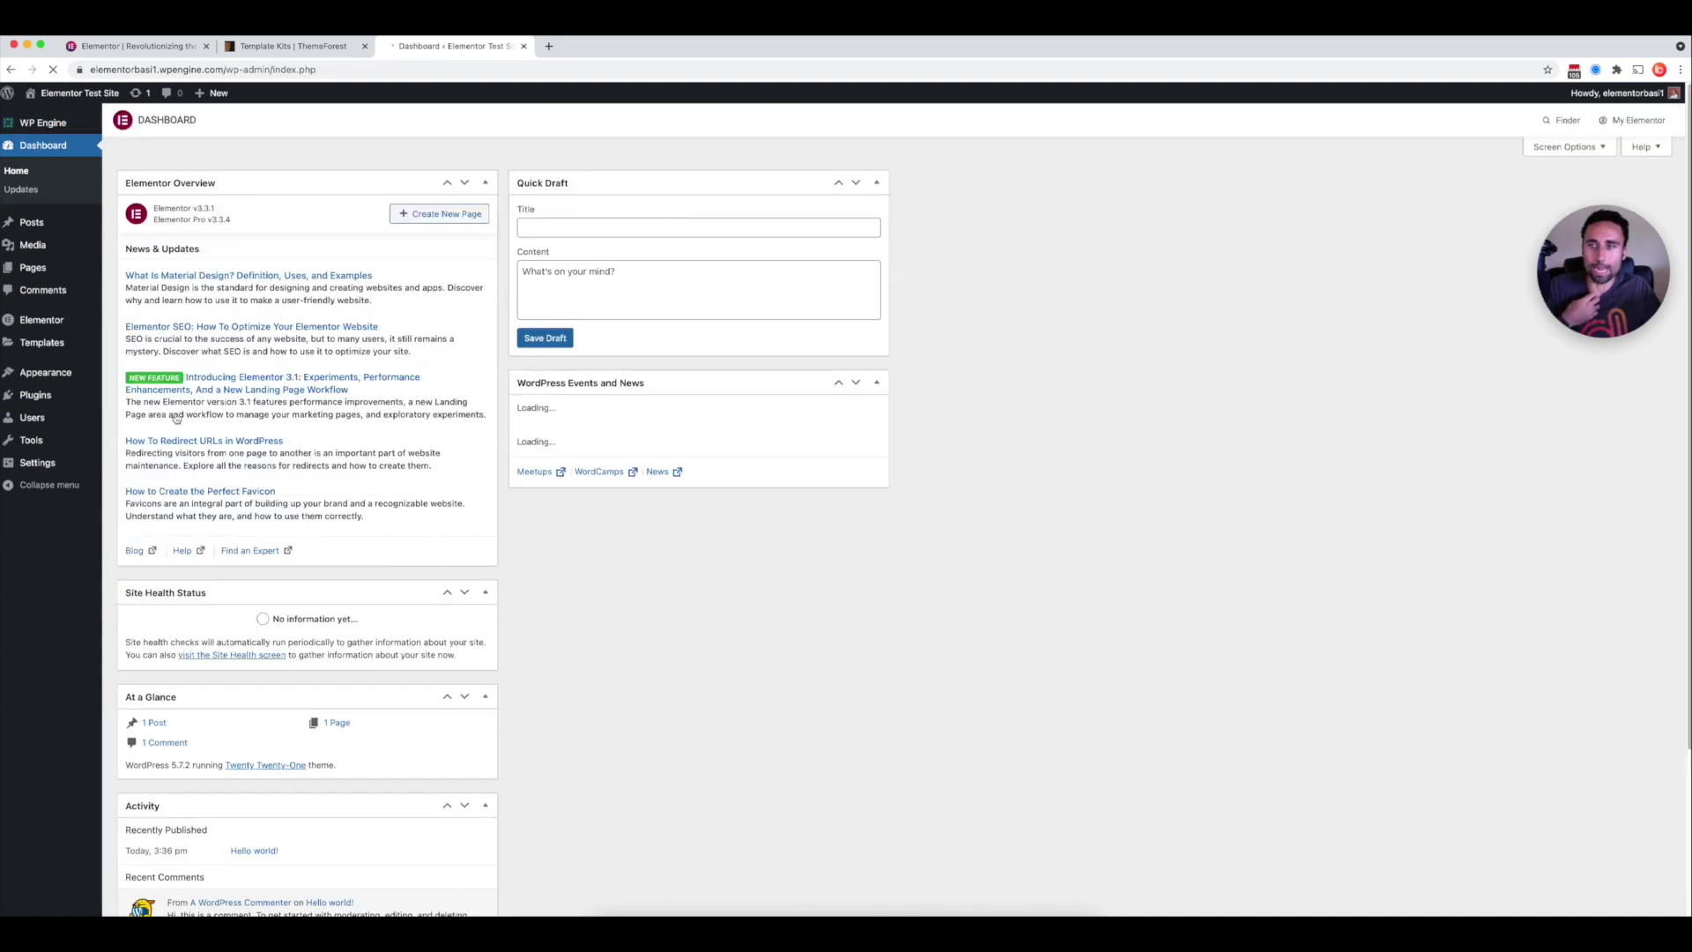
pyautogui.moveTo(40, 395)
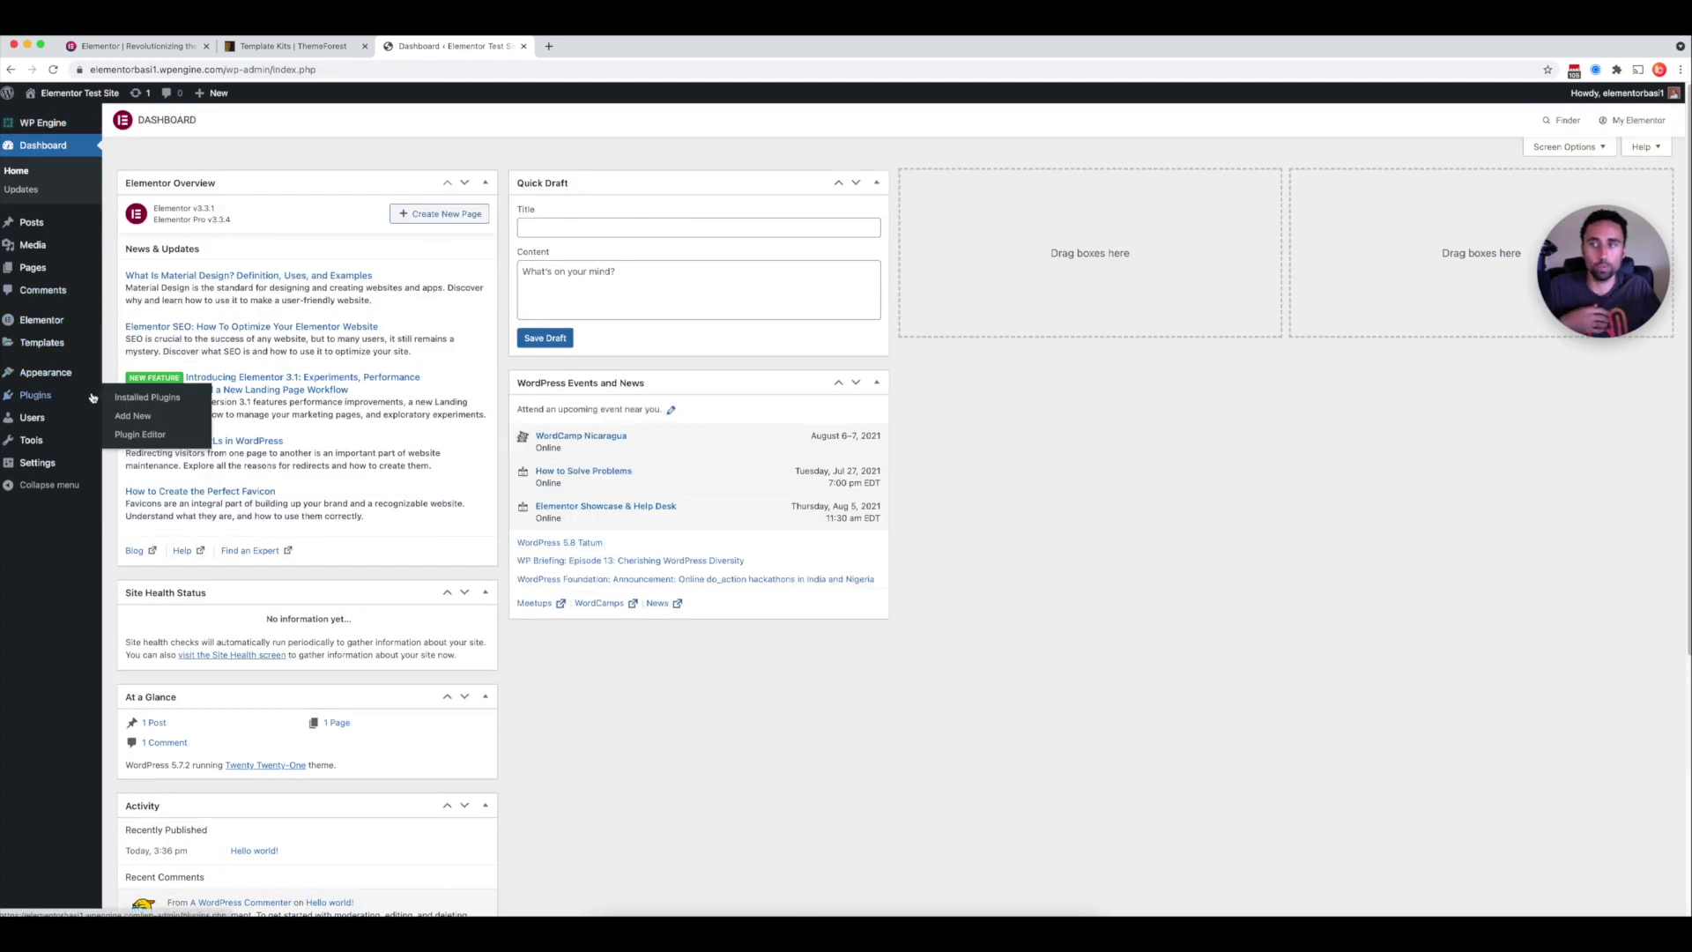
pyautogui.click(115, 397)
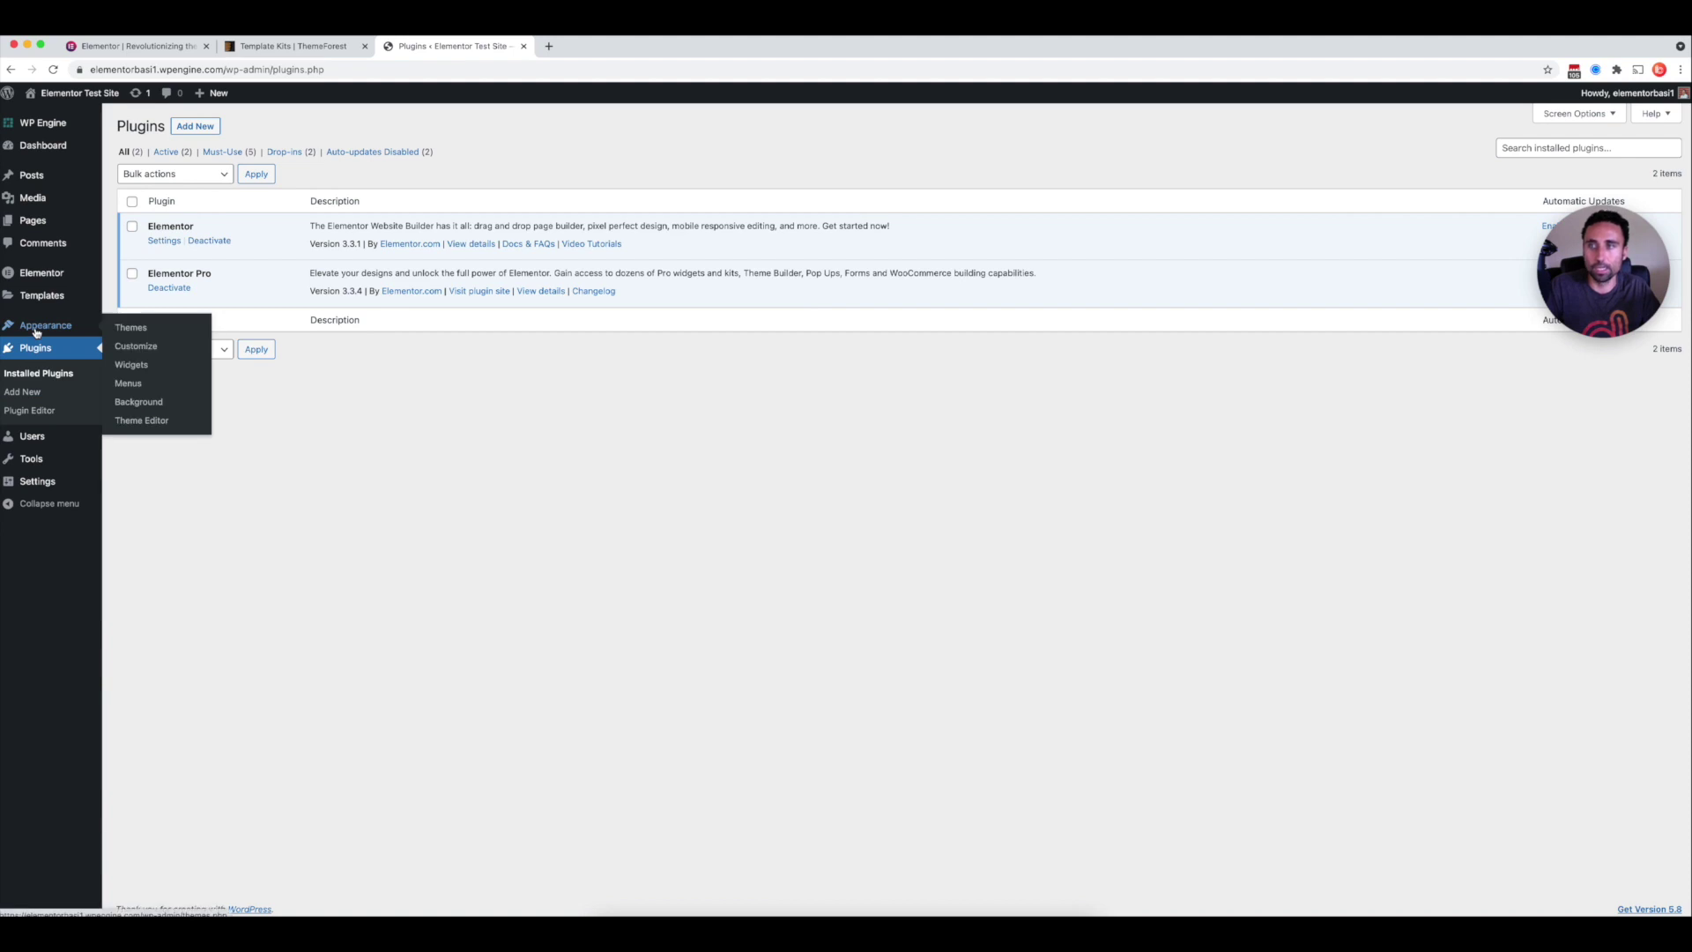
# - Open Elementor's Kit Library and browse through the available template kits
pyautogui.moveTo(42, 302)
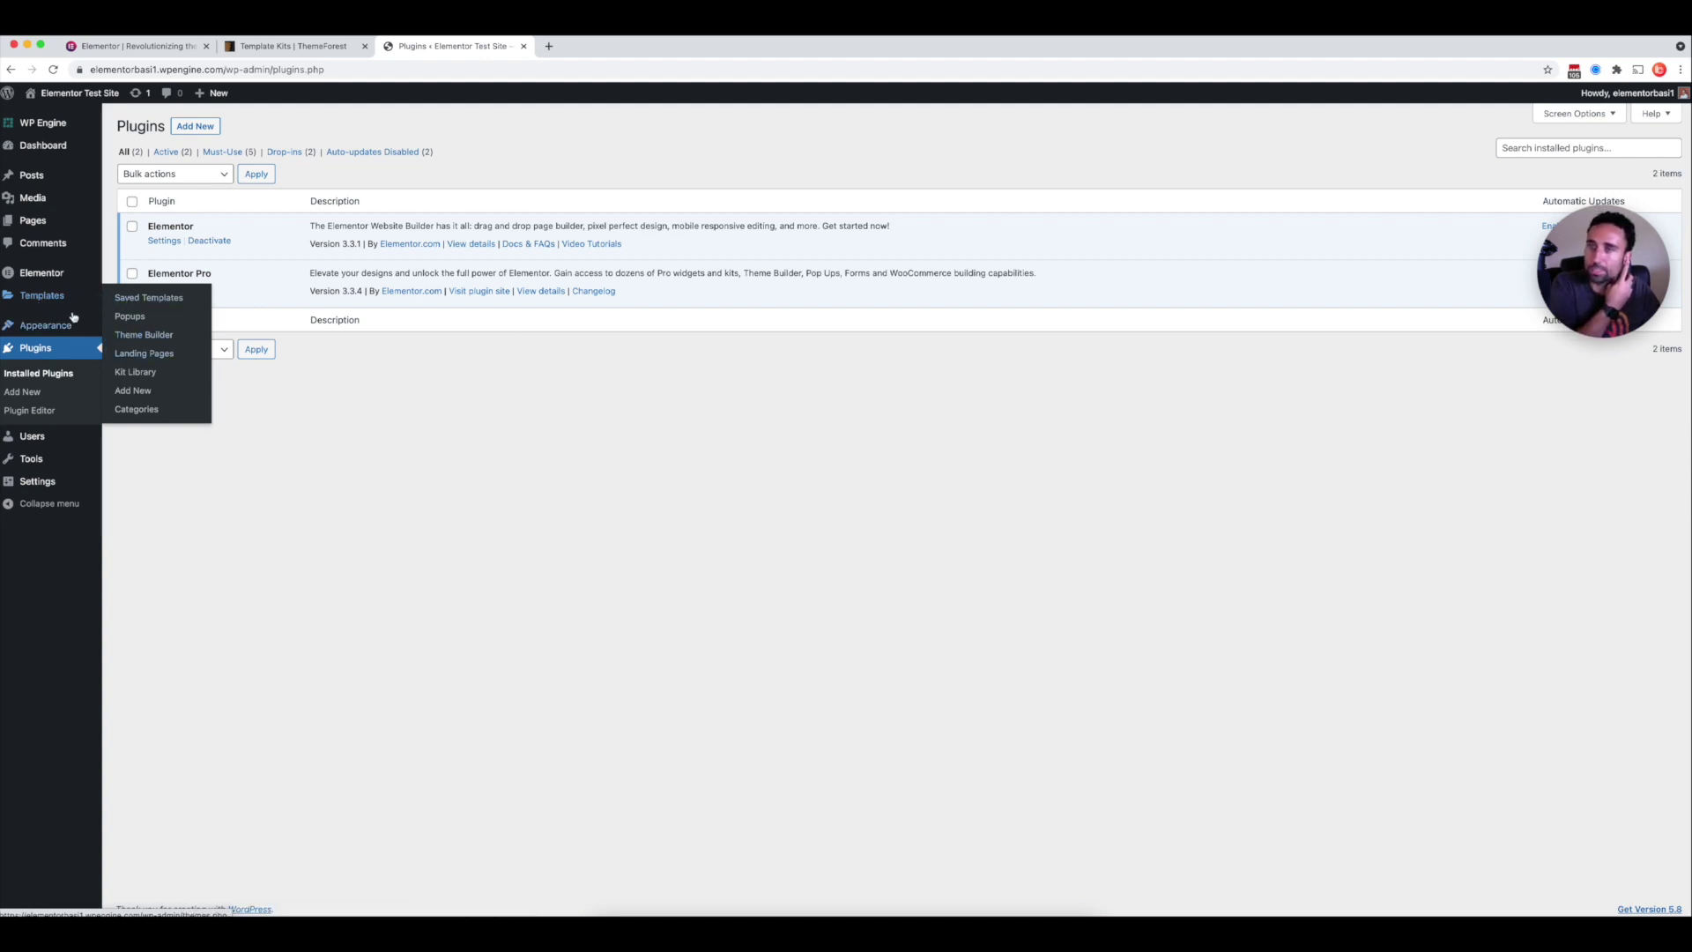
pyautogui.click(134, 372)
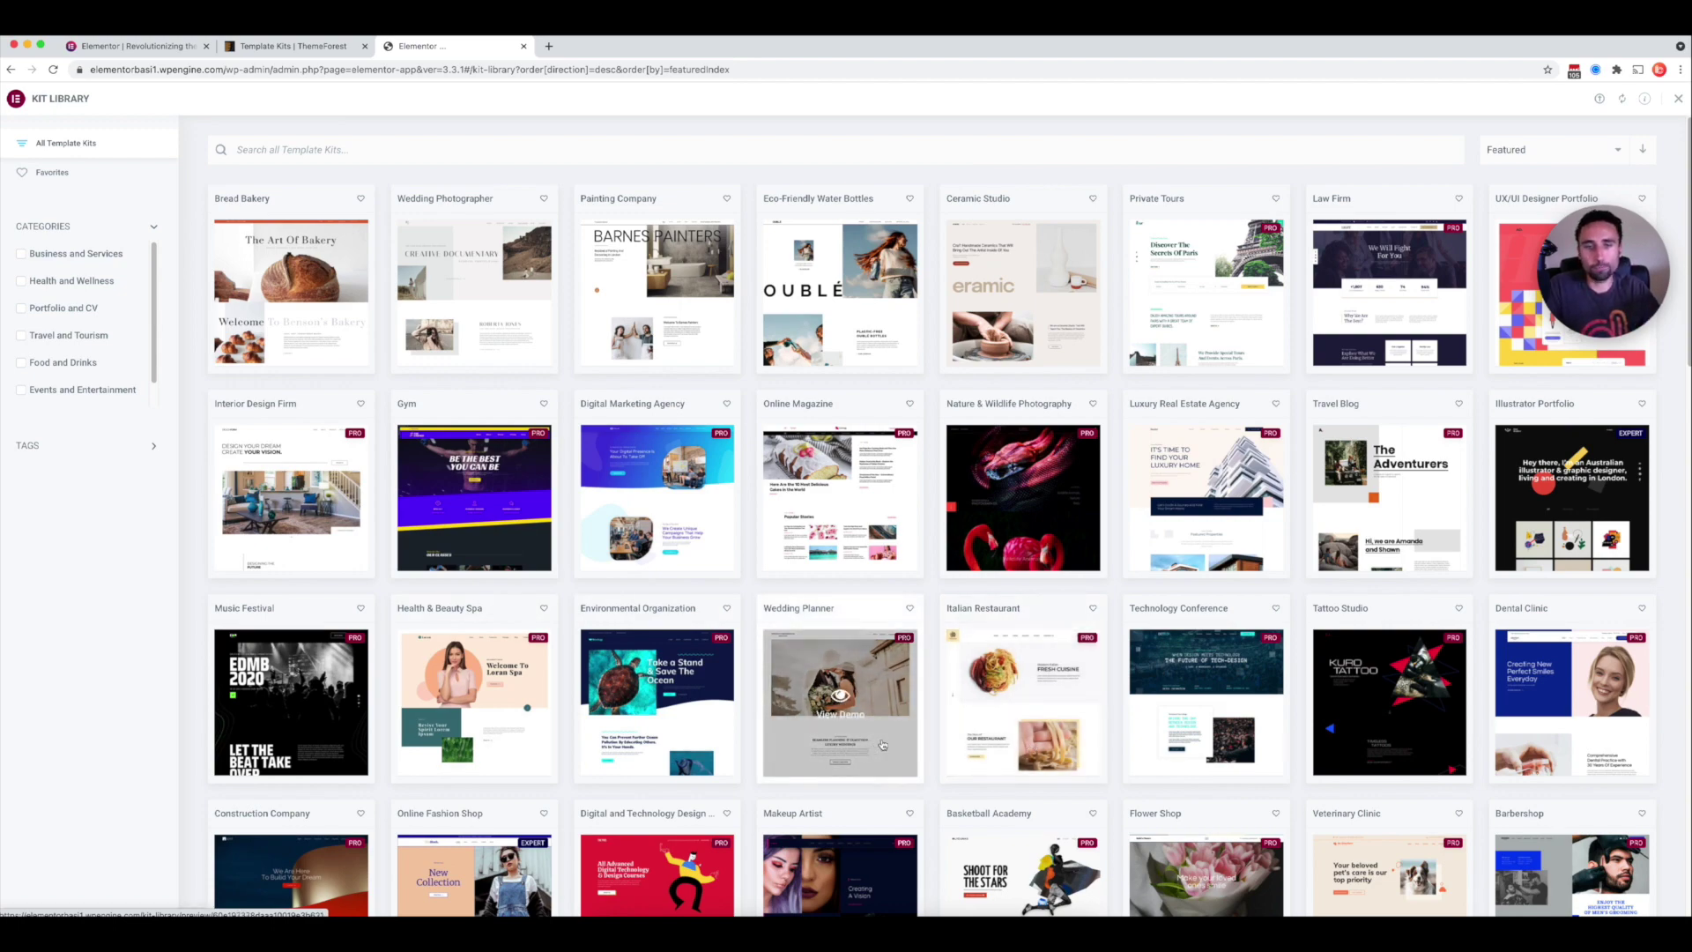
pyautogui.scroll(-5, 882, 745)
pyautogui.scroll(5, 902, 303)
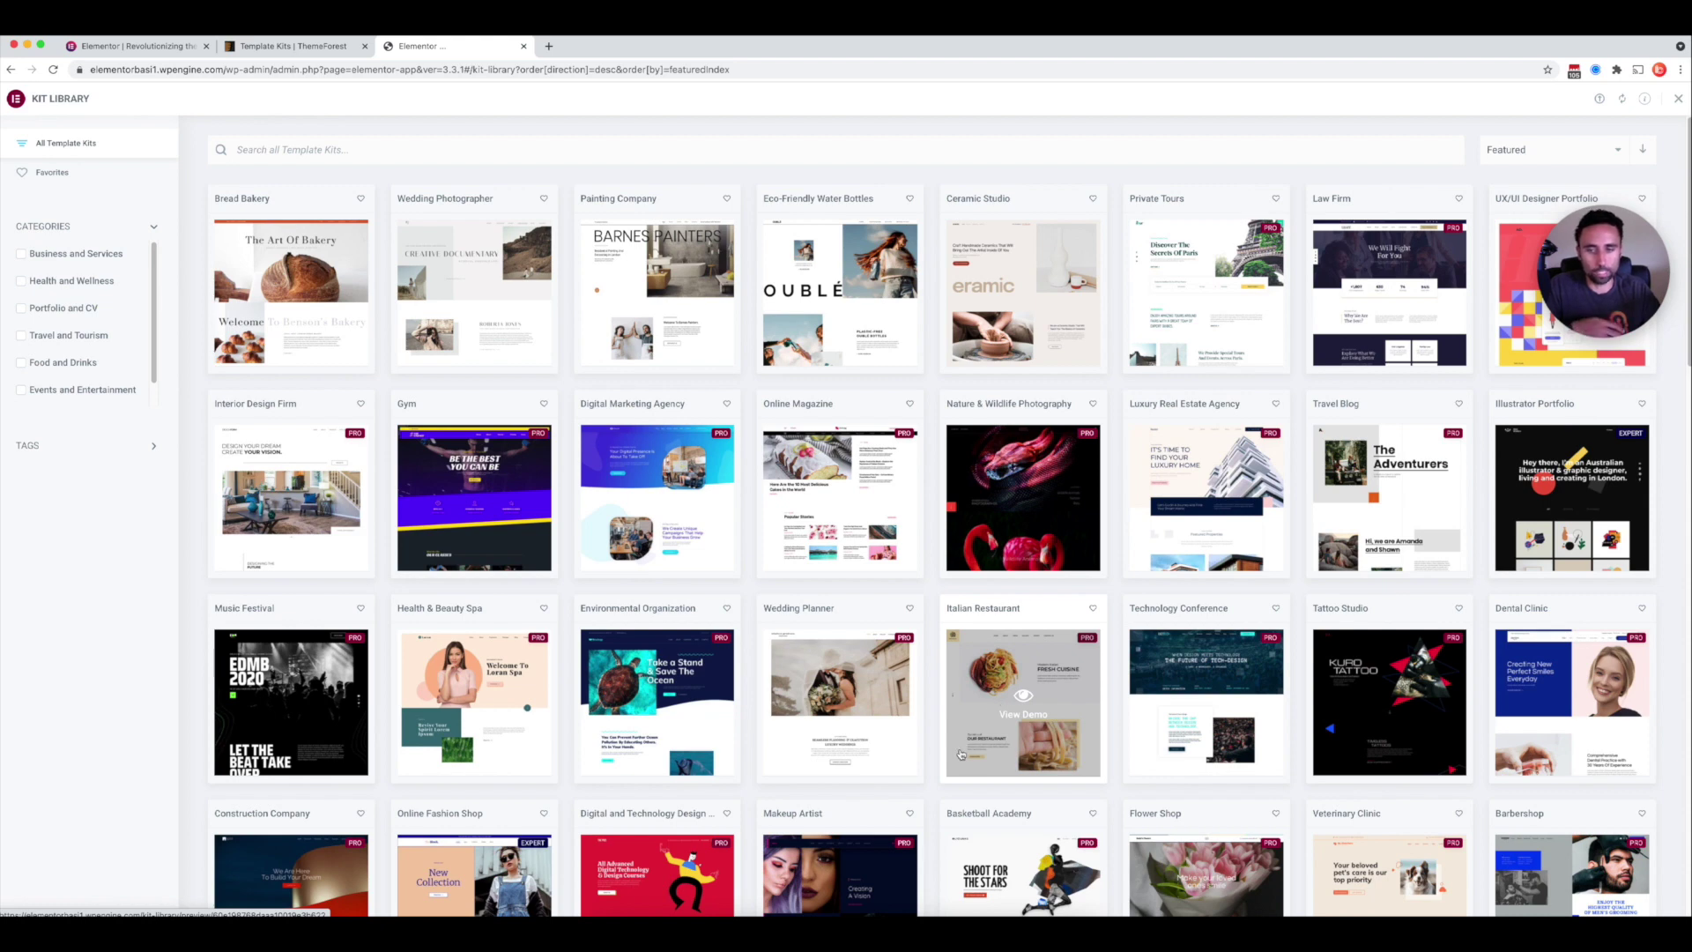
pyautogui.scroll(-3, 973, 739)
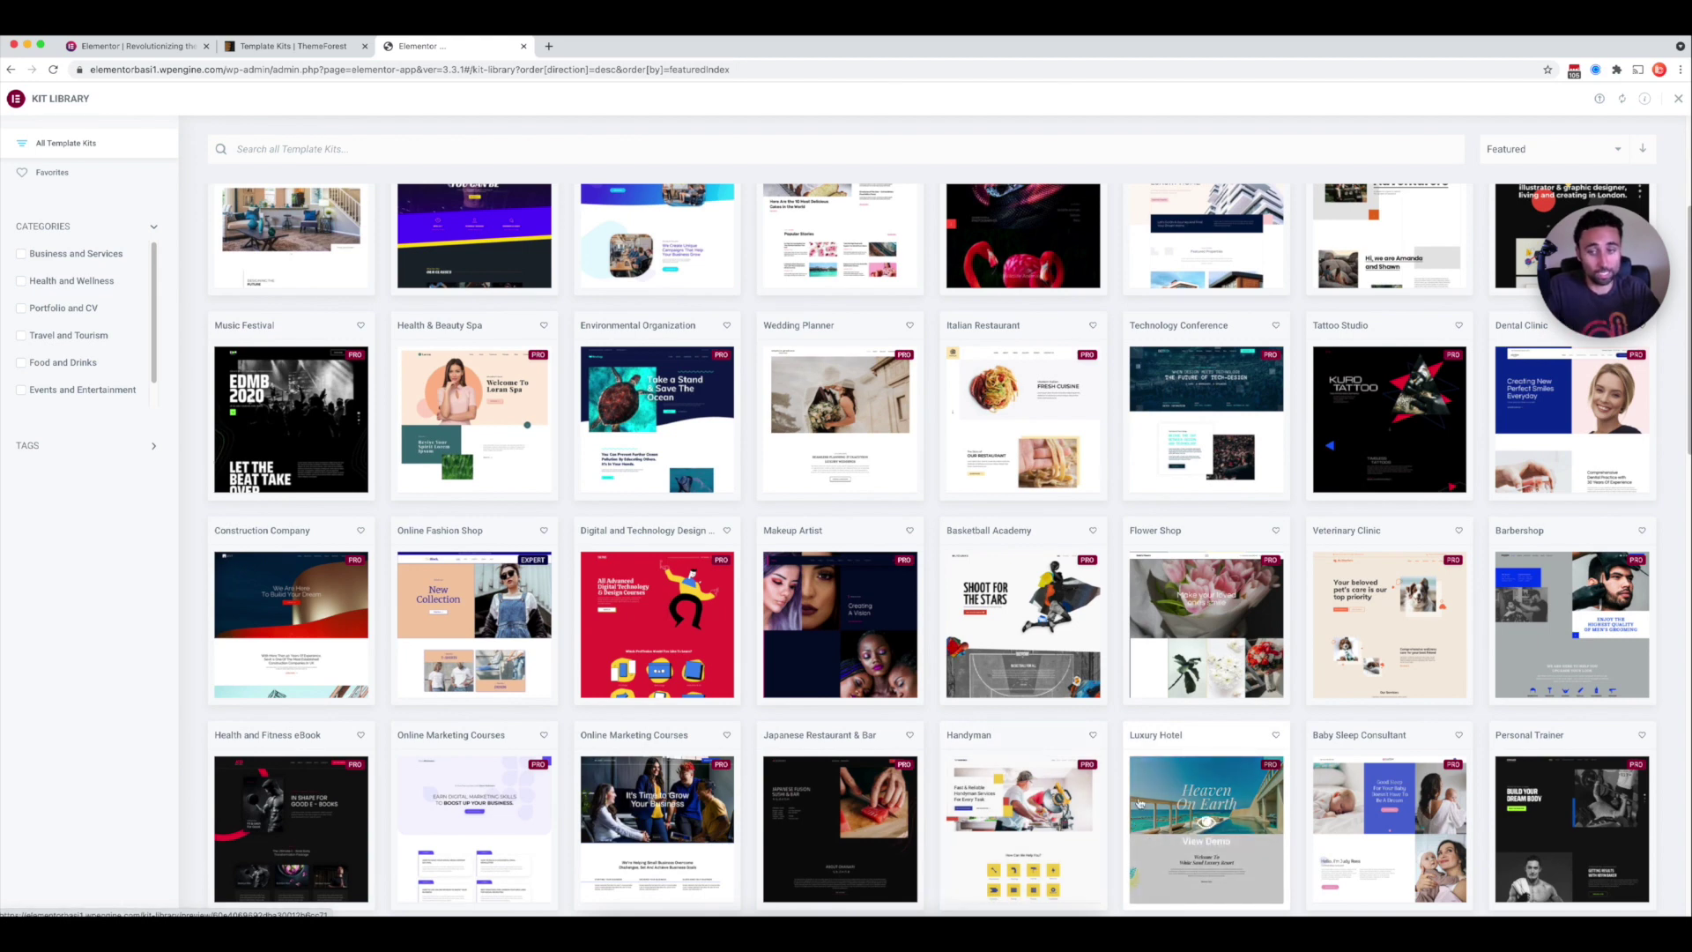
pyautogui.scroll(-6, 1130, 811)
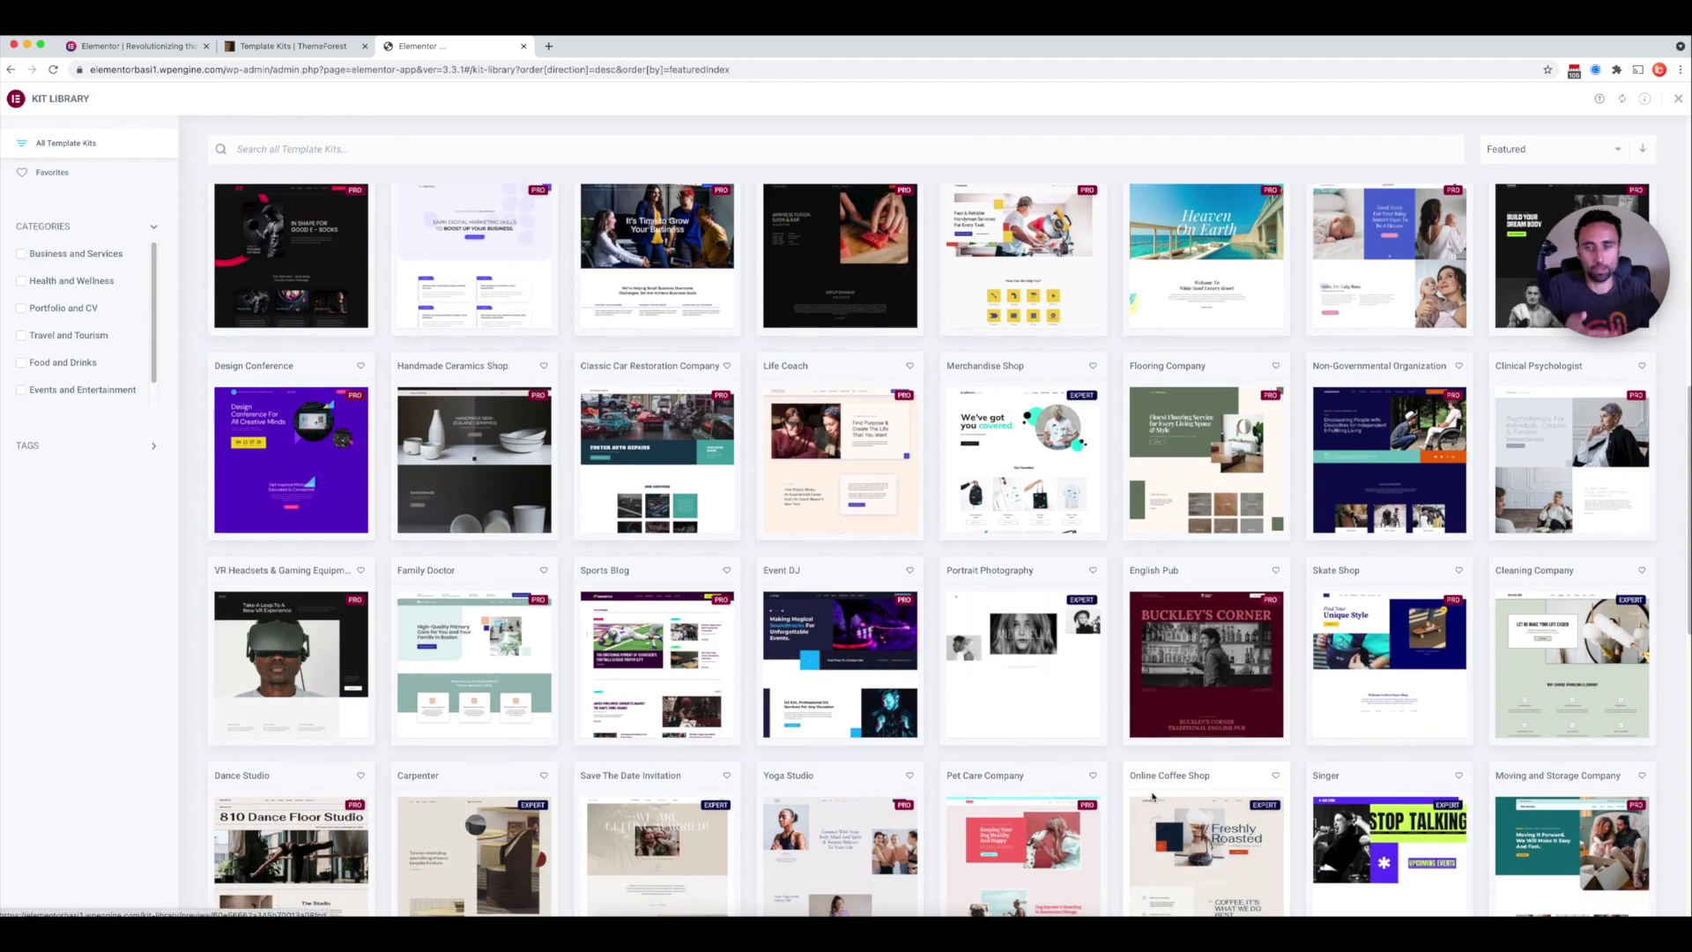
pyautogui.scroll(-2, 1134, 805)
pyautogui.scroll(6, 1112, 790)
pyautogui.scroll(5, 1111, 790)
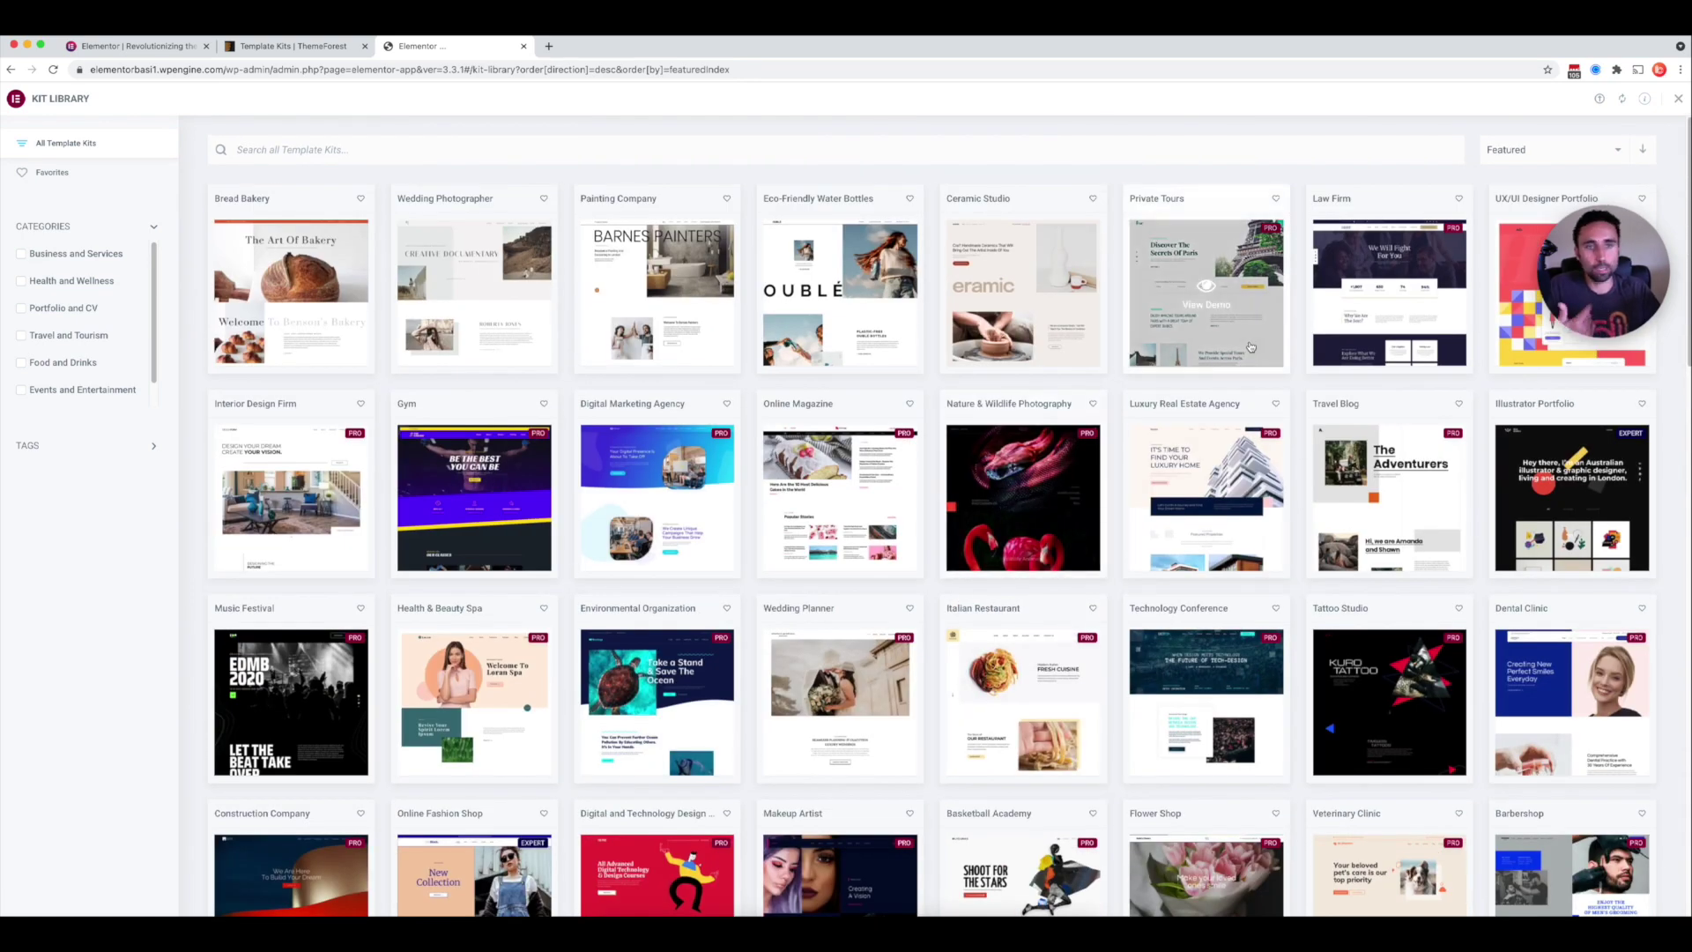
# - Open the Private Tours kit demo and review its desktop page, dismissing the 30% Off pop-up
pyautogui.click(1206, 295)
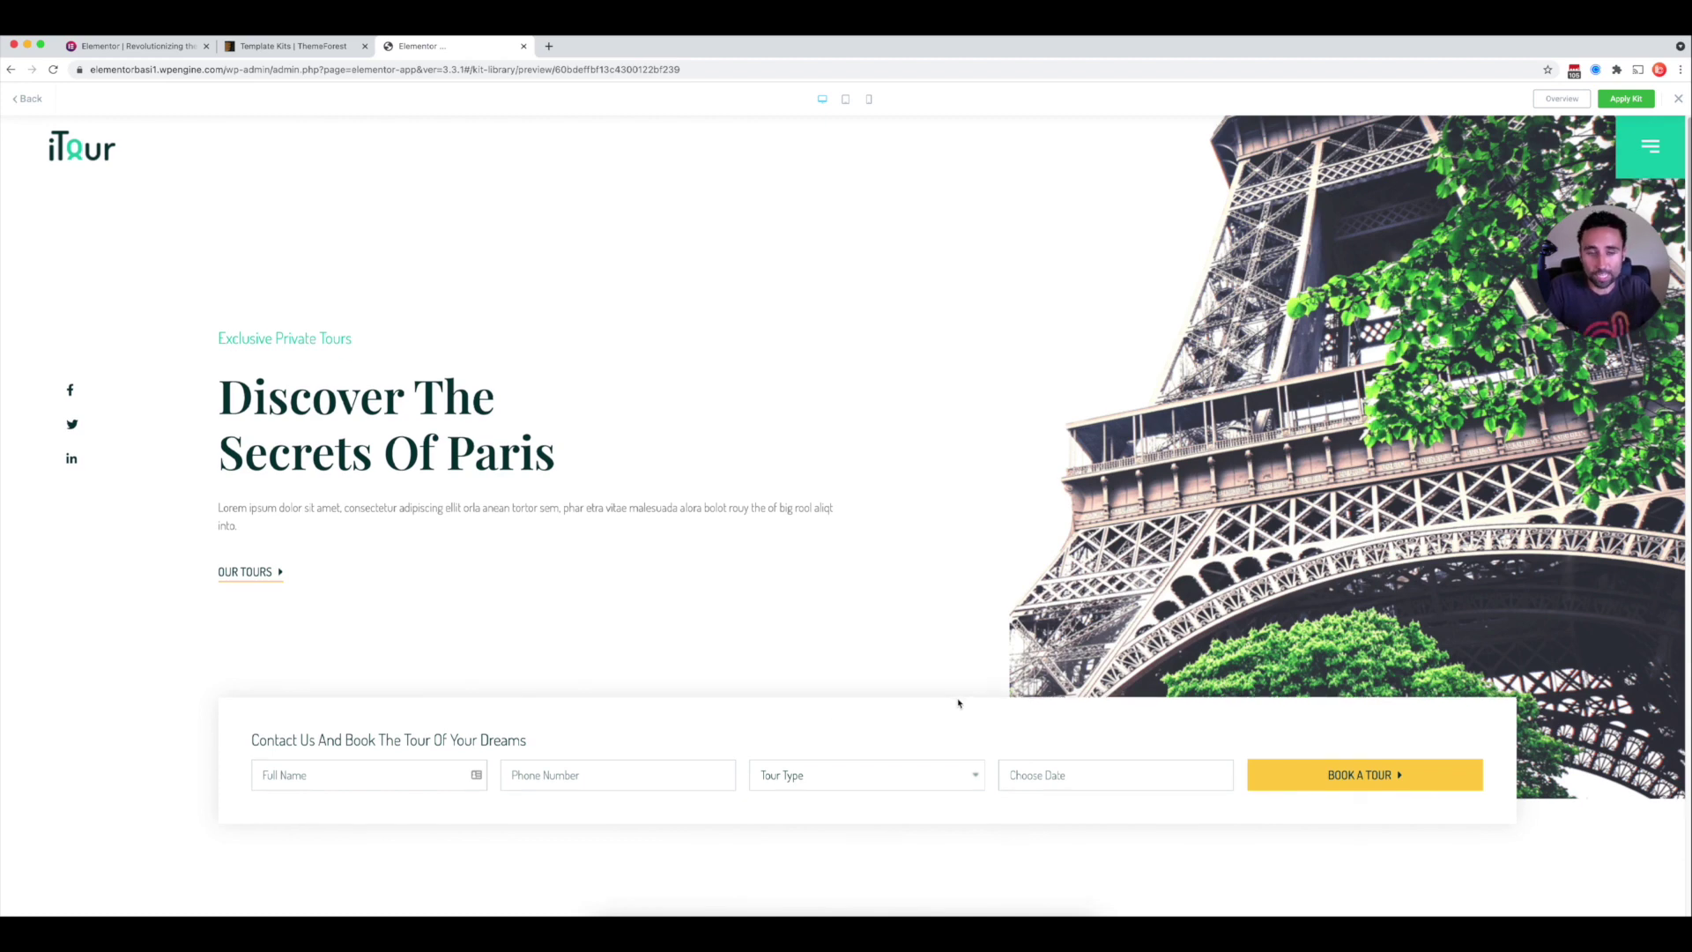
pyautogui.scroll(-3, 957, 705)
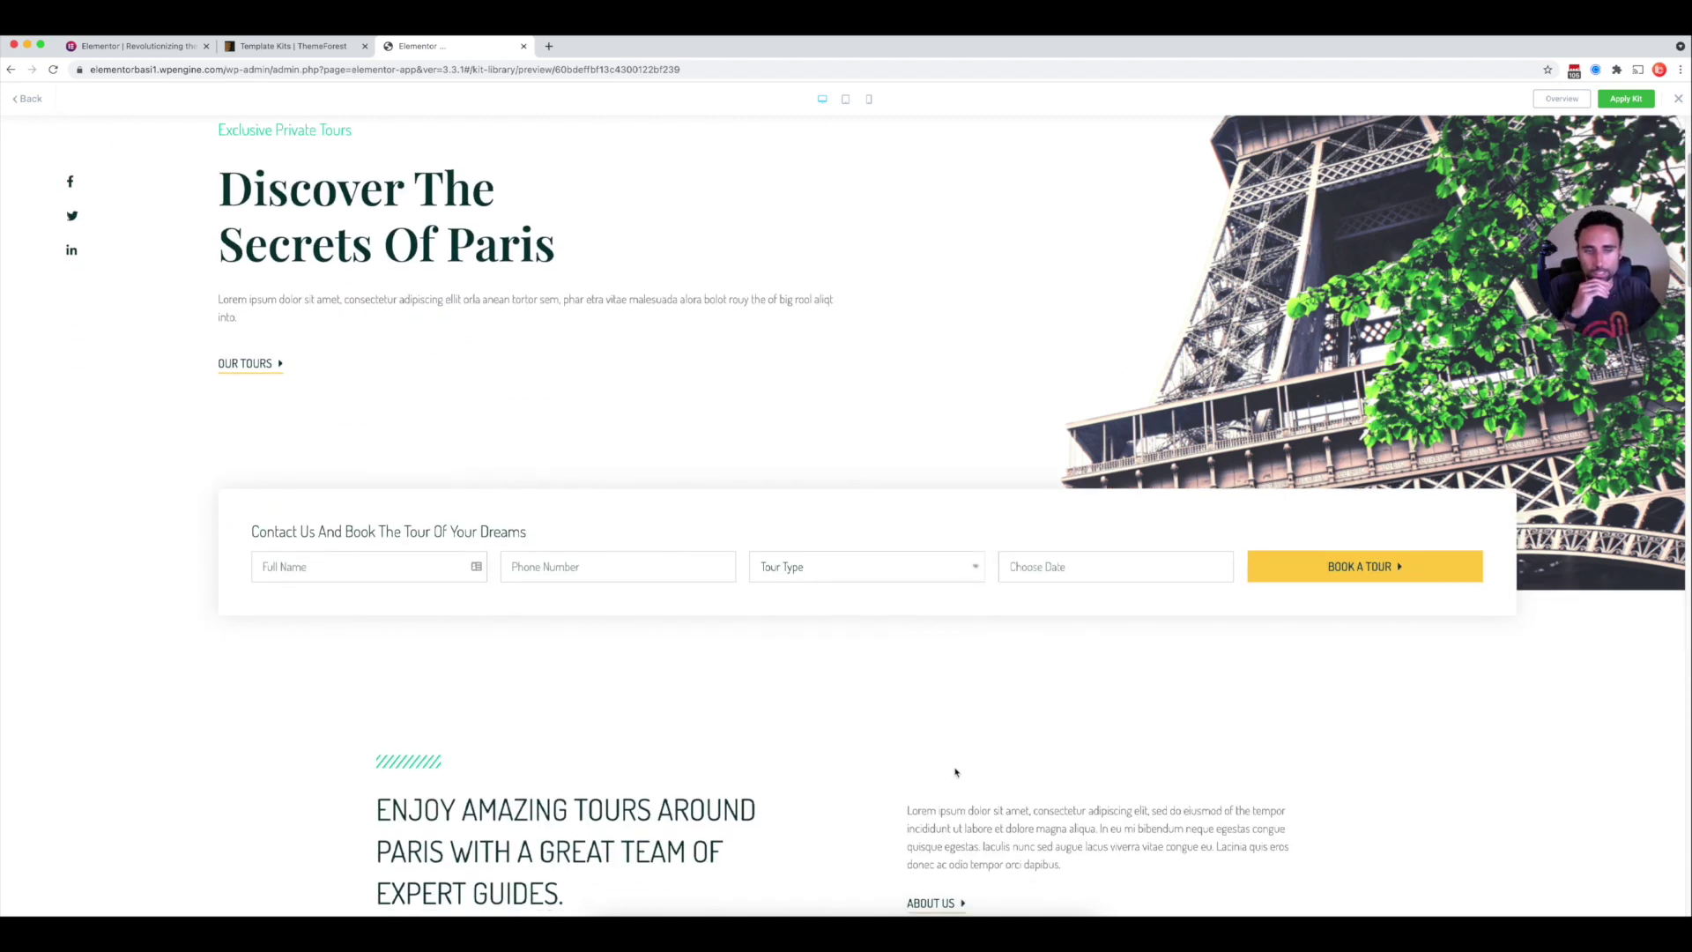
pyautogui.scroll(-2, 1005, 763)
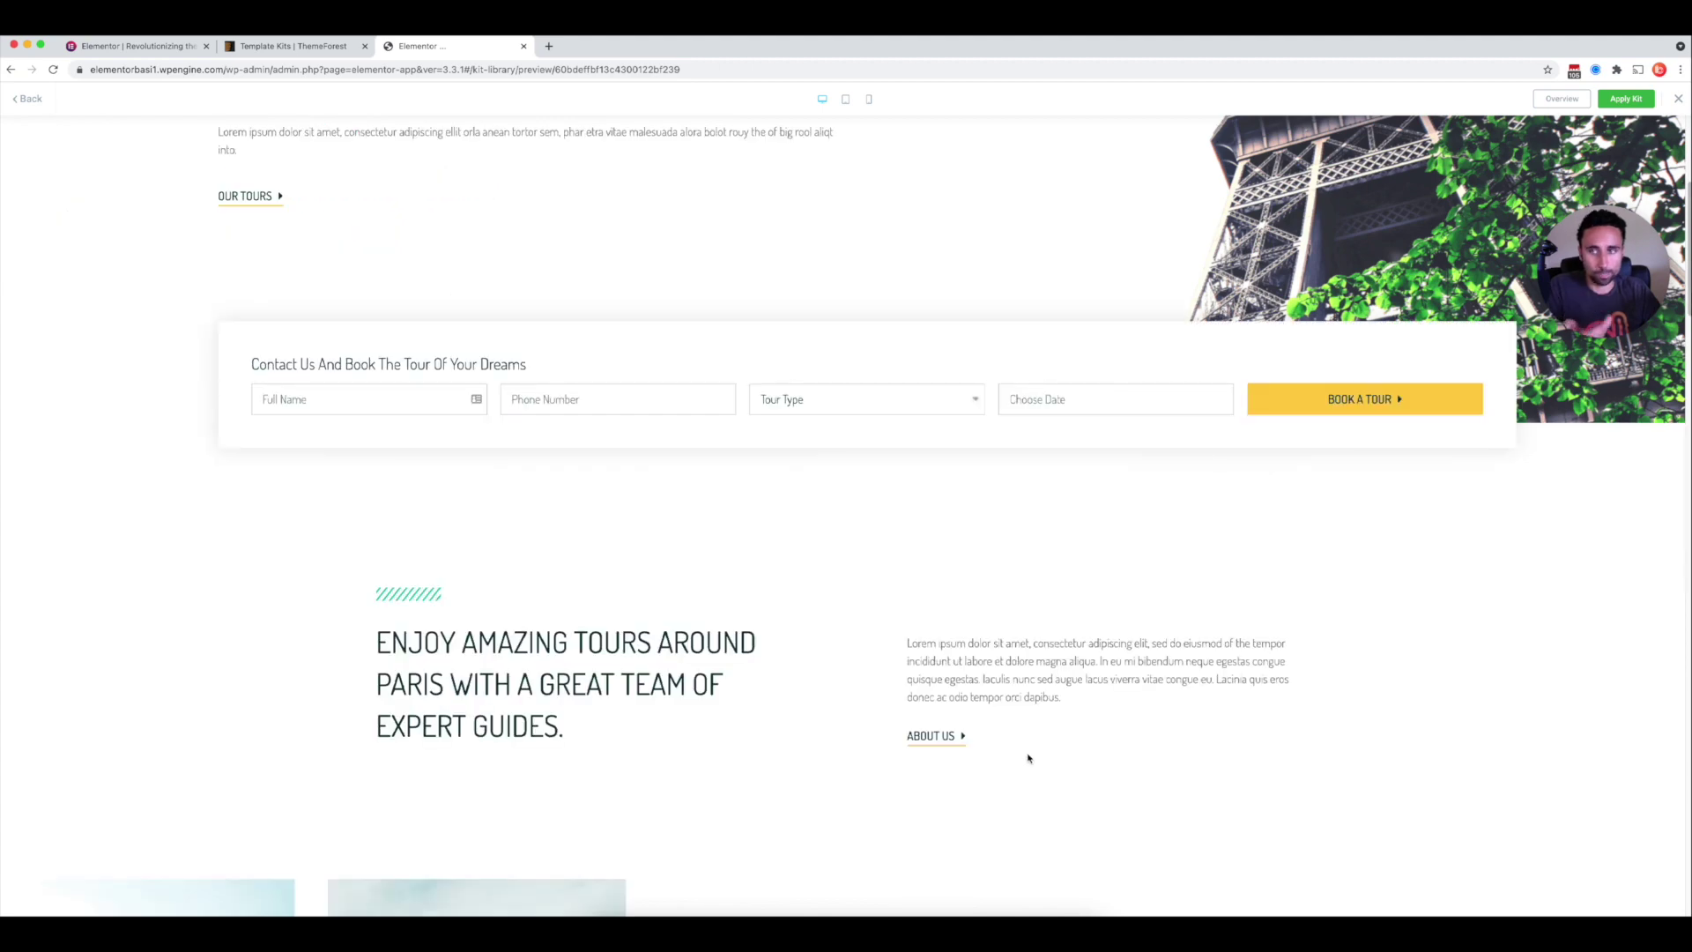
pyautogui.scroll(-8, 1022, 759)
pyautogui.scroll(-2, 1031, 758)
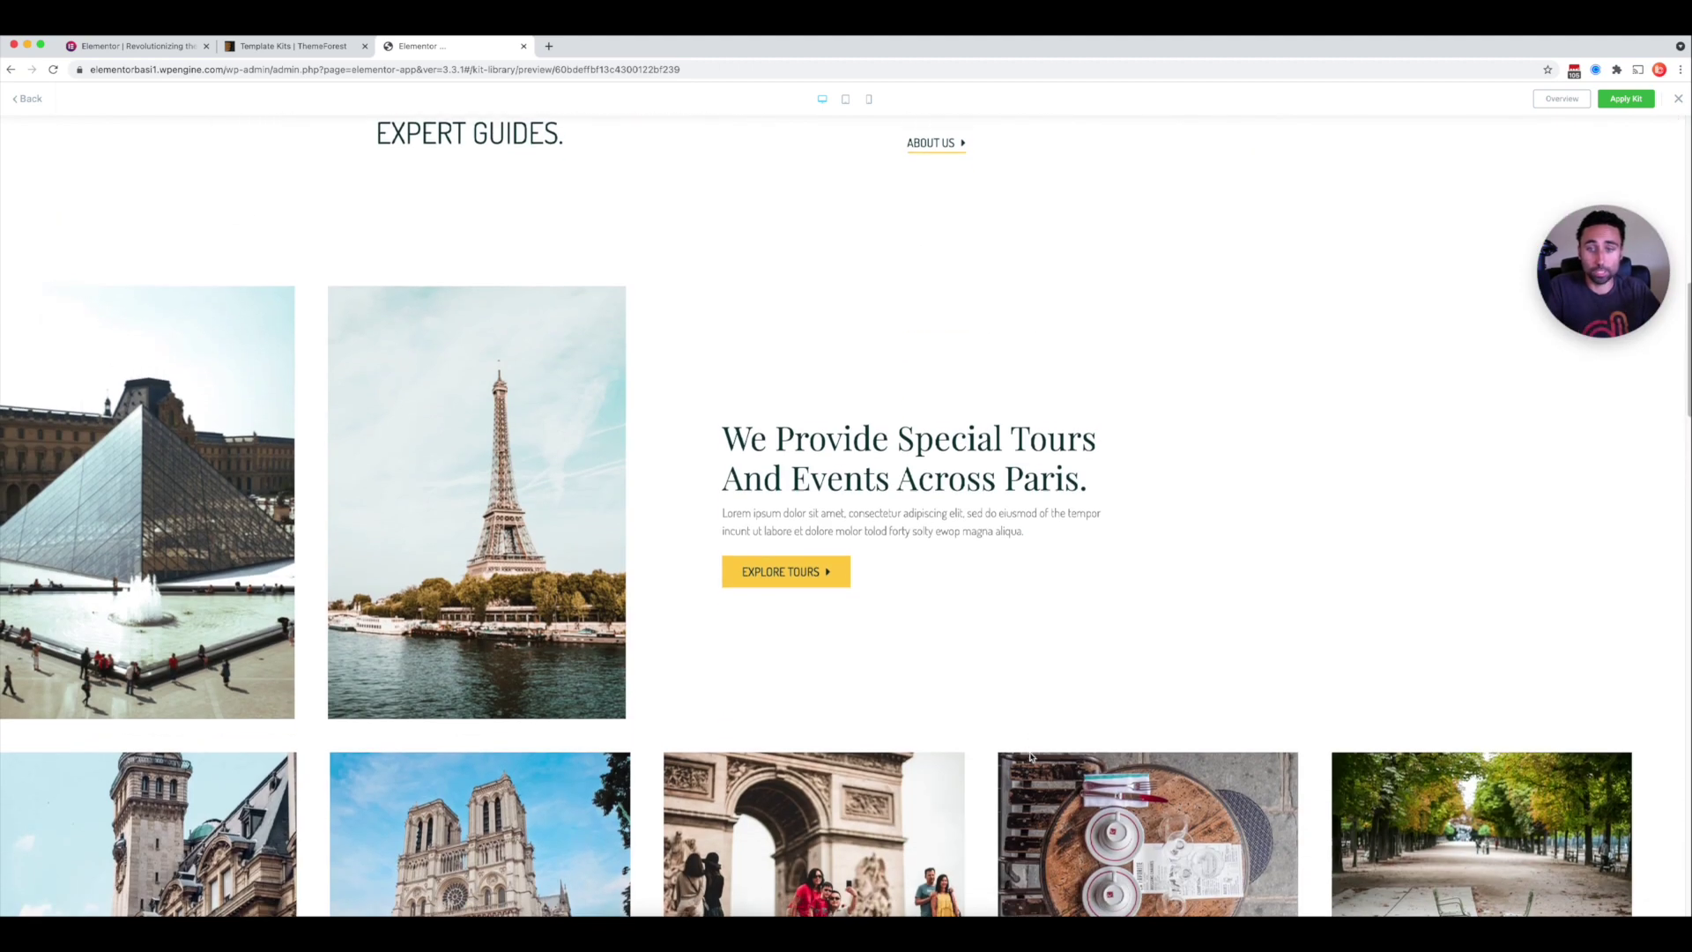
pyautogui.scroll(-6, 997, 819)
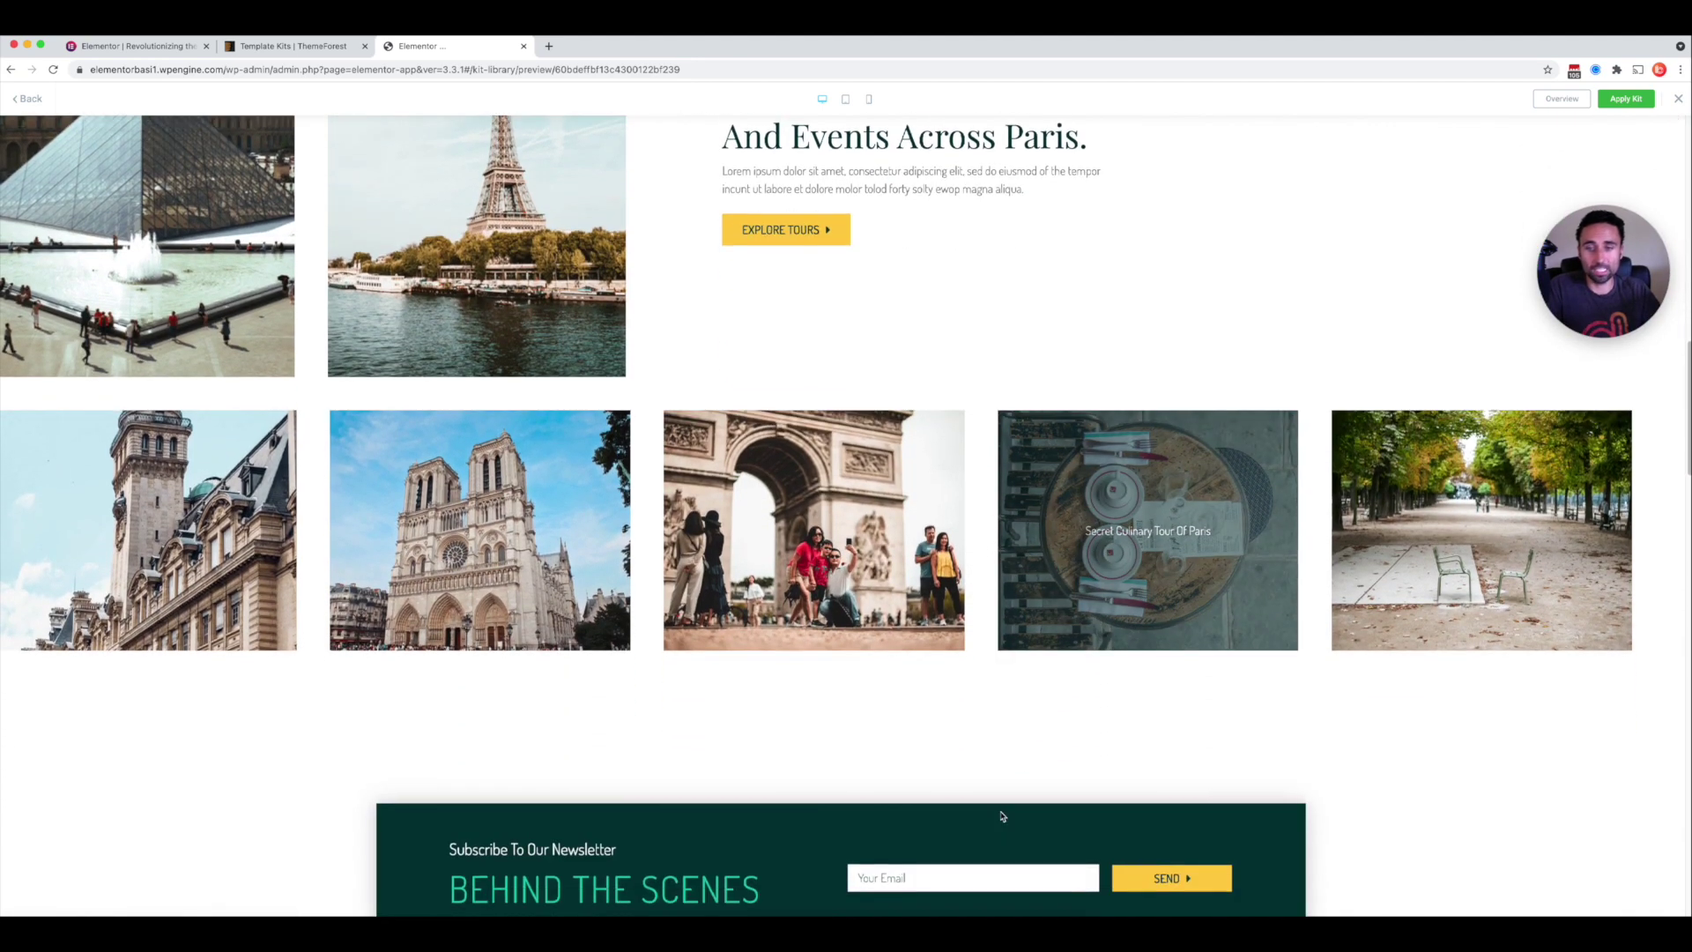
pyautogui.scroll(-2, 1001, 816)
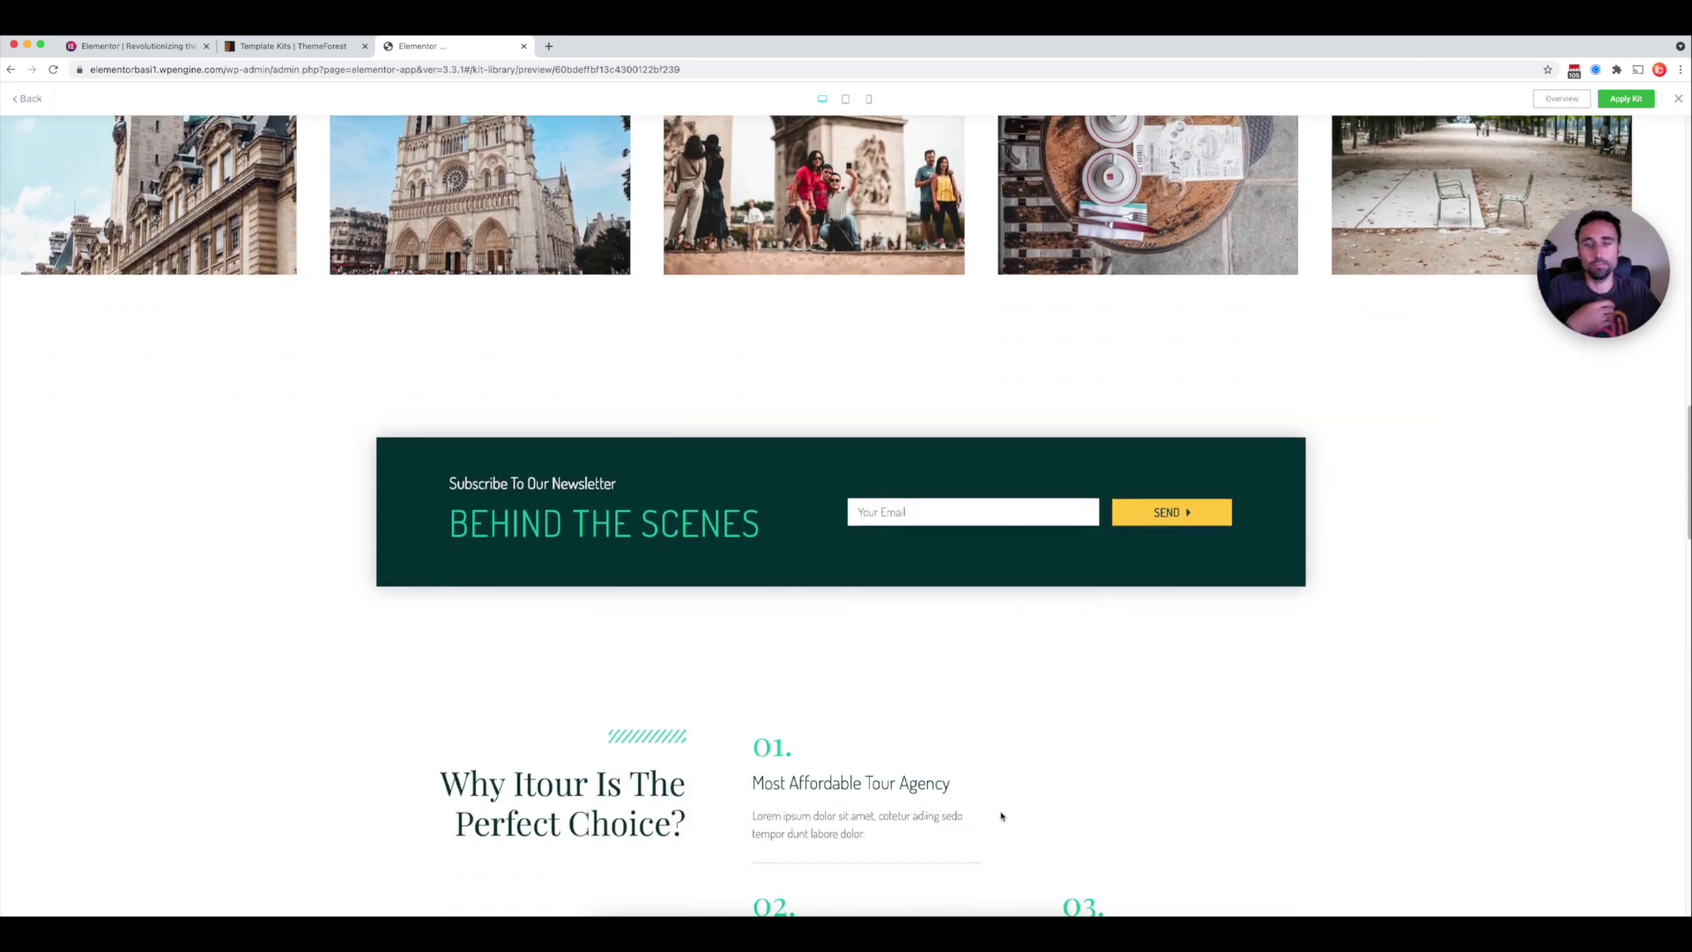
pyautogui.scroll(3, 1002, 812)
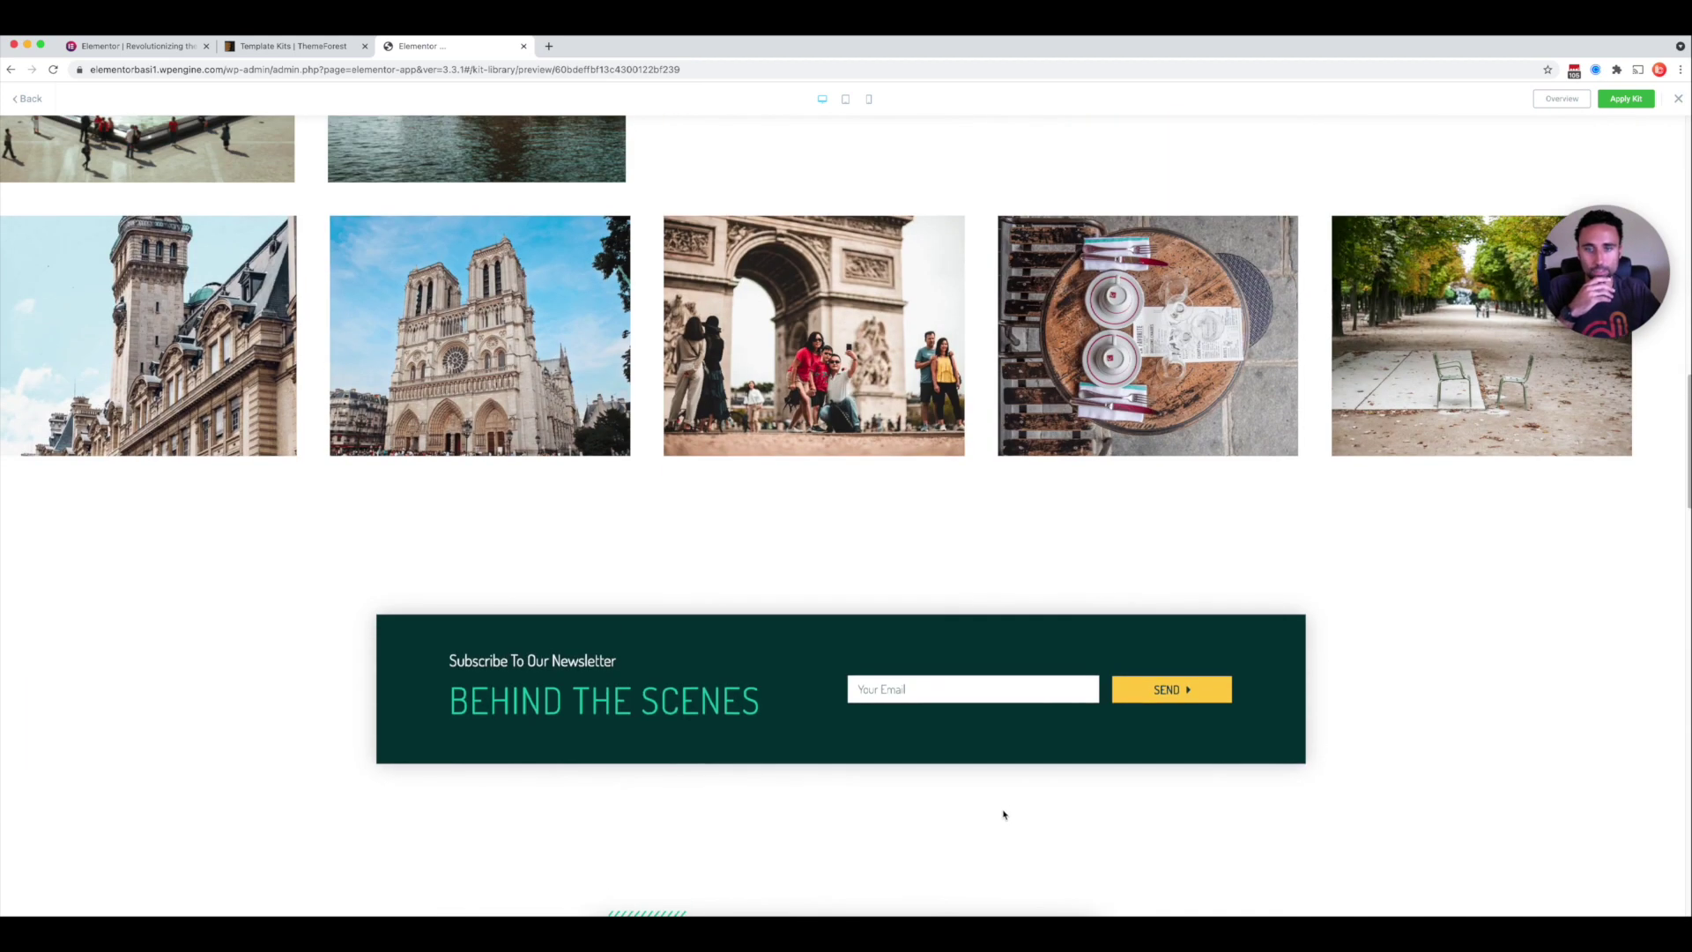
pyautogui.scroll(-7, 1005, 811)
pyautogui.scroll(-4, 1005, 806)
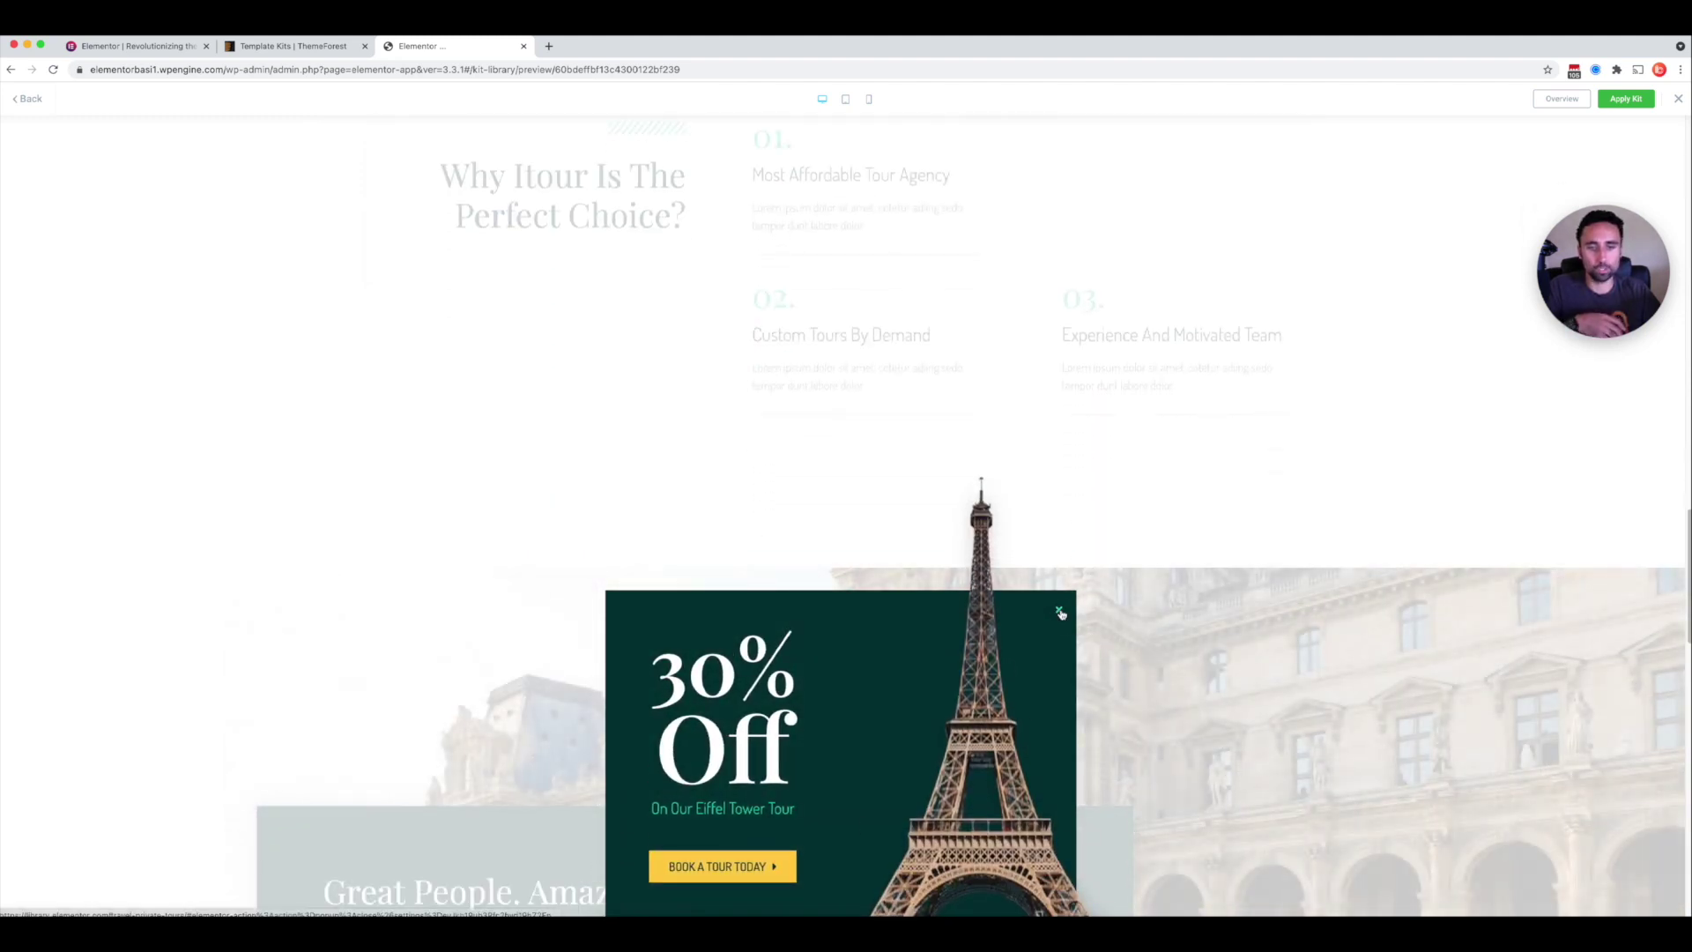
pyautogui.click(1060, 612)
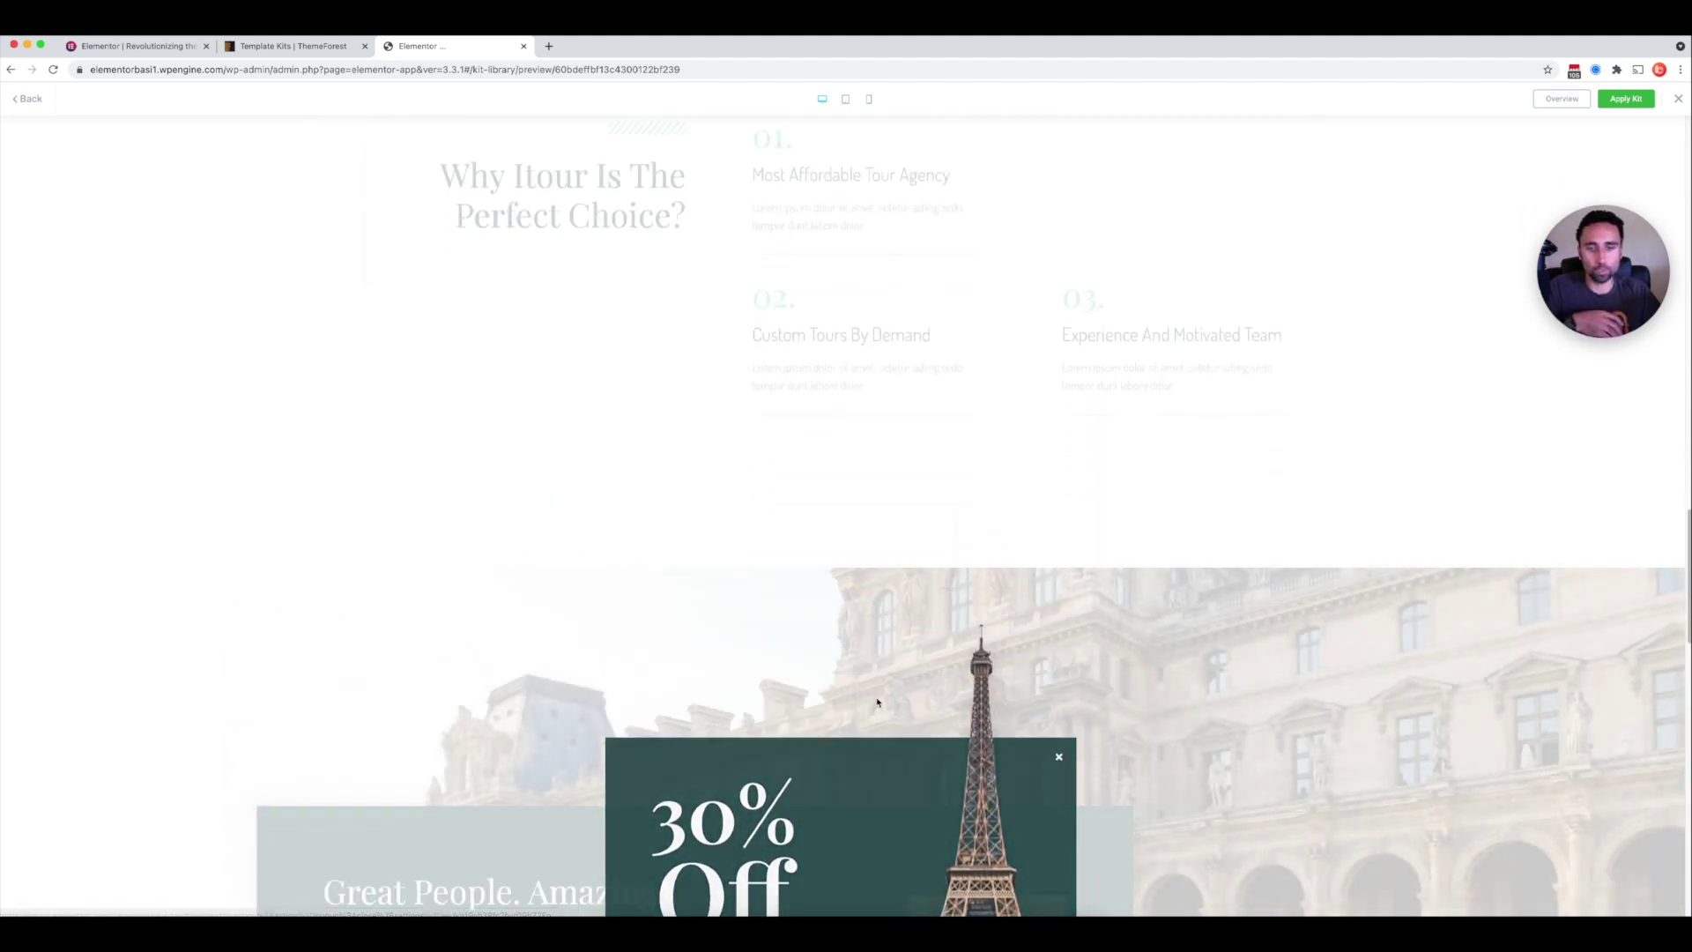
pyautogui.scroll(15, 895, 699)
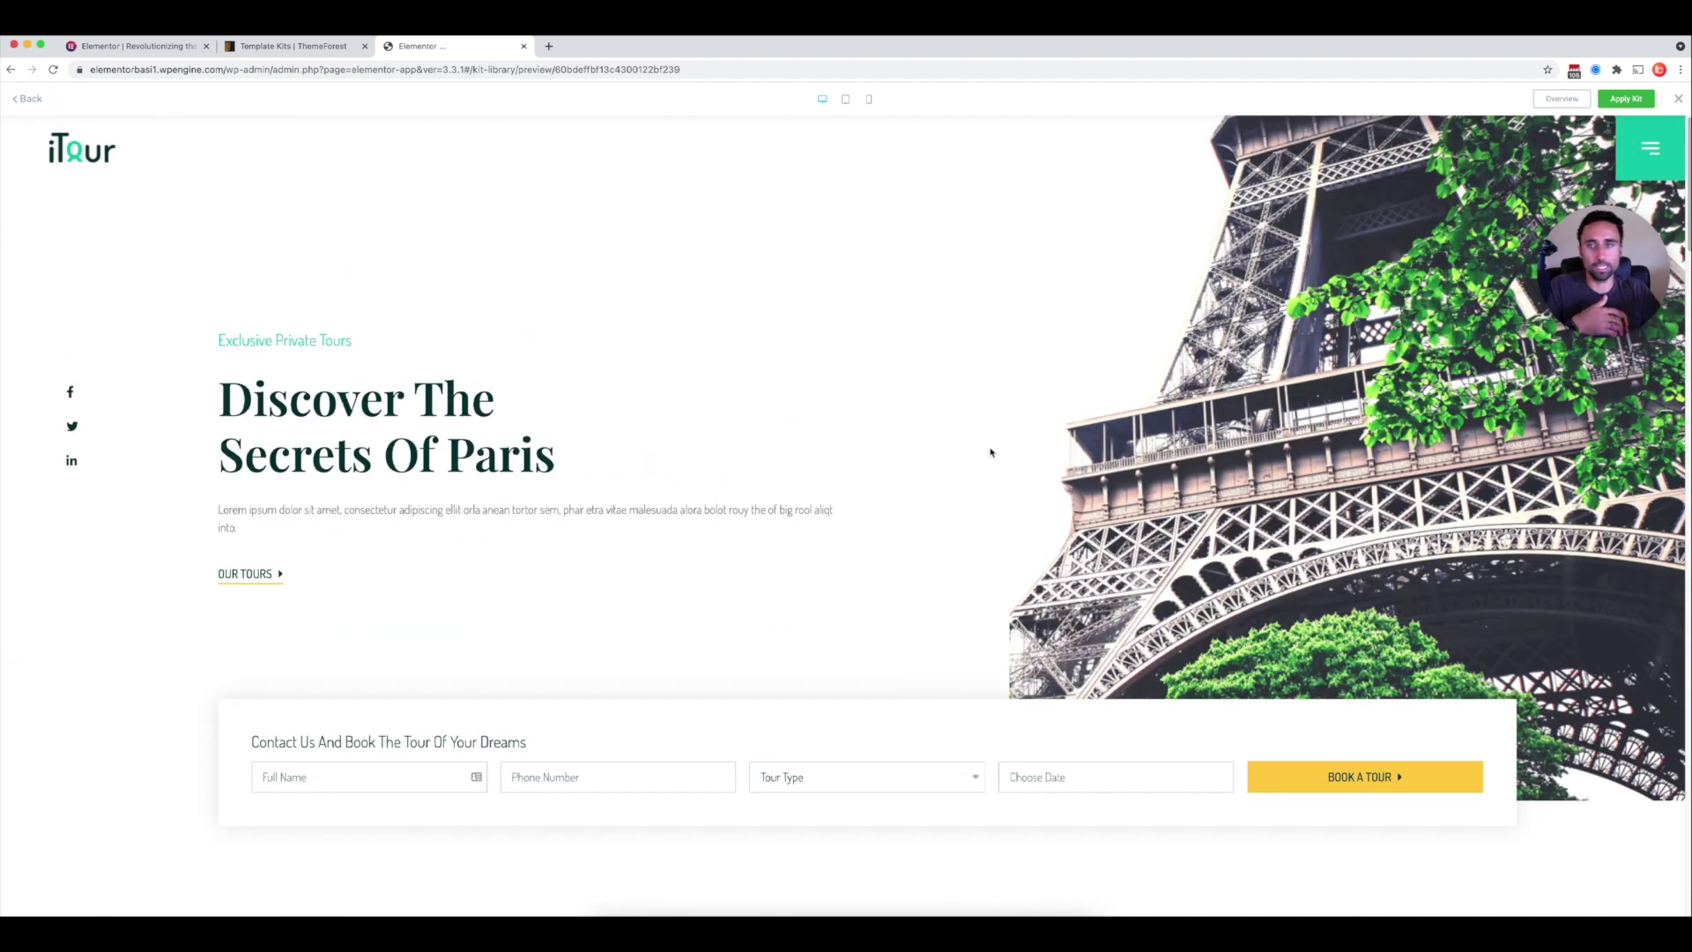
# - Check the kit demo in the tablet and mobile views, then return to the desktop view
pyautogui.click(846, 98)
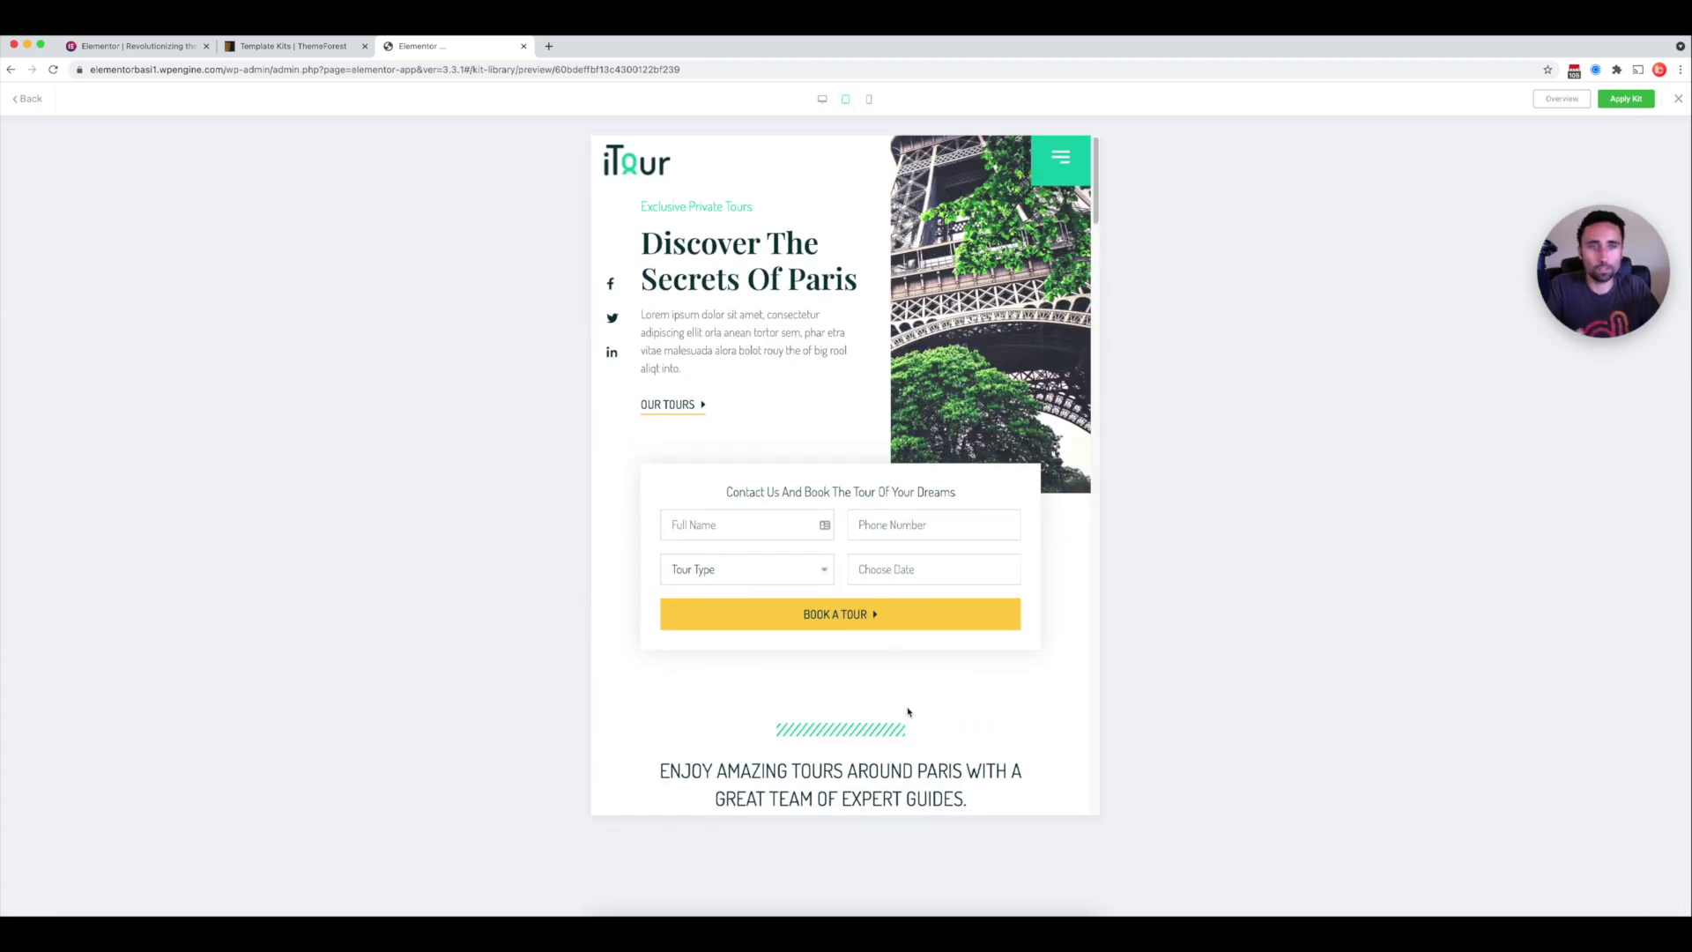
pyautogui.click(869, 99)
pyautogui.scroll(-20, 864, 476)
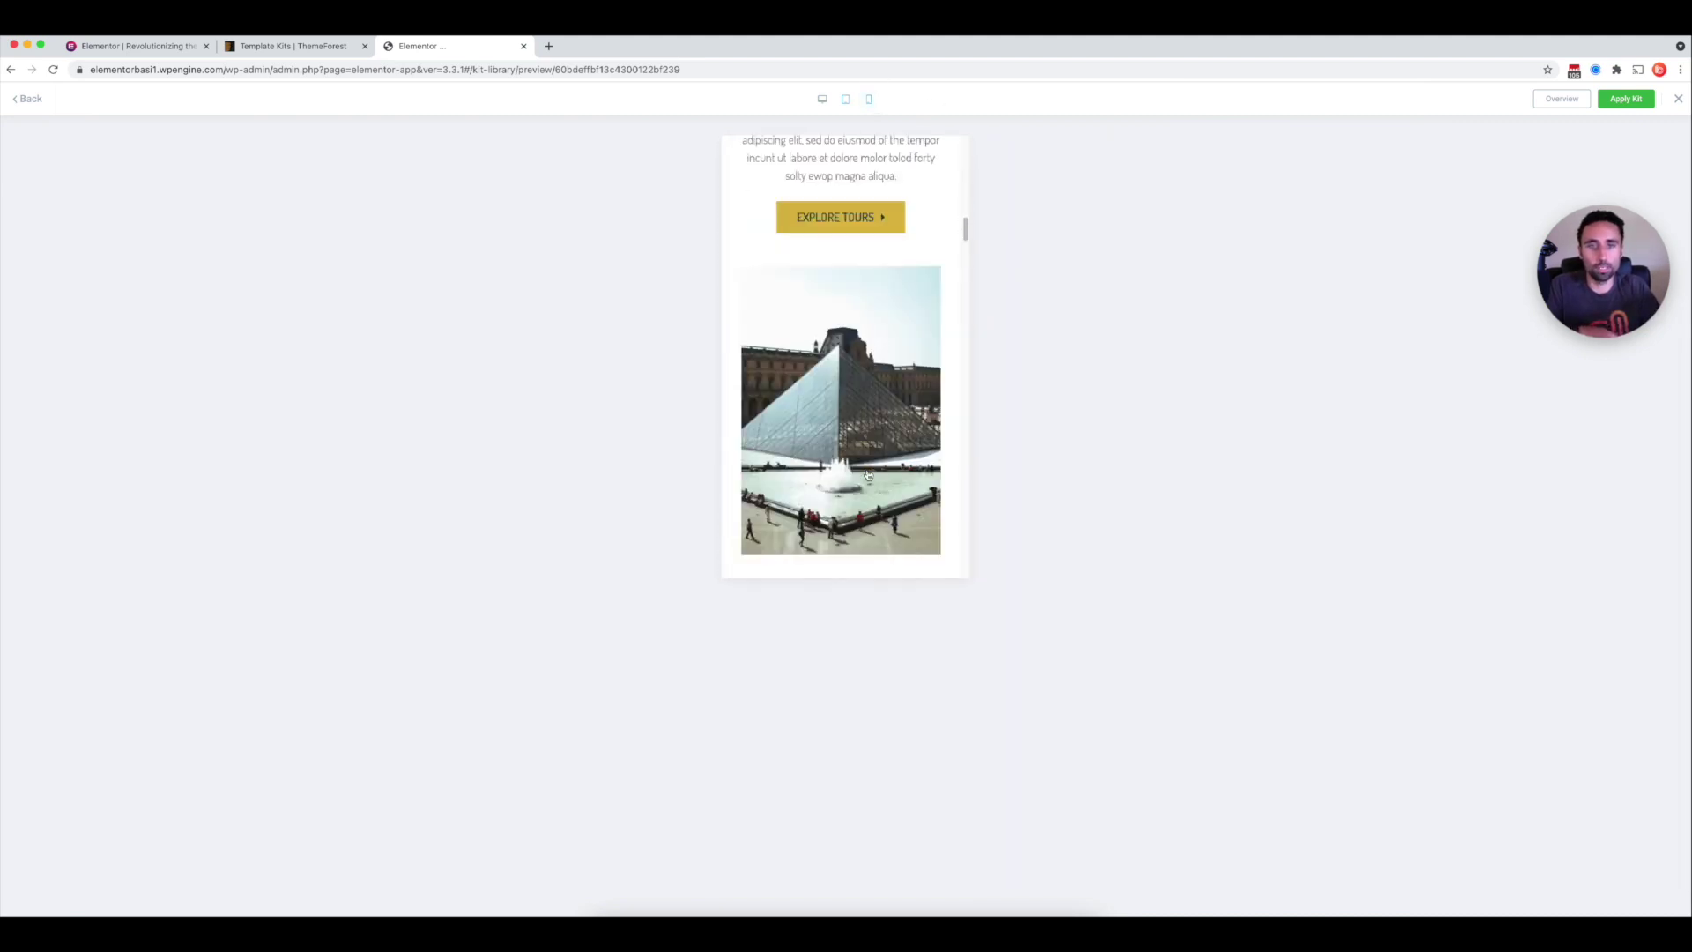
pyautogui.scroll(20, 868, 471)
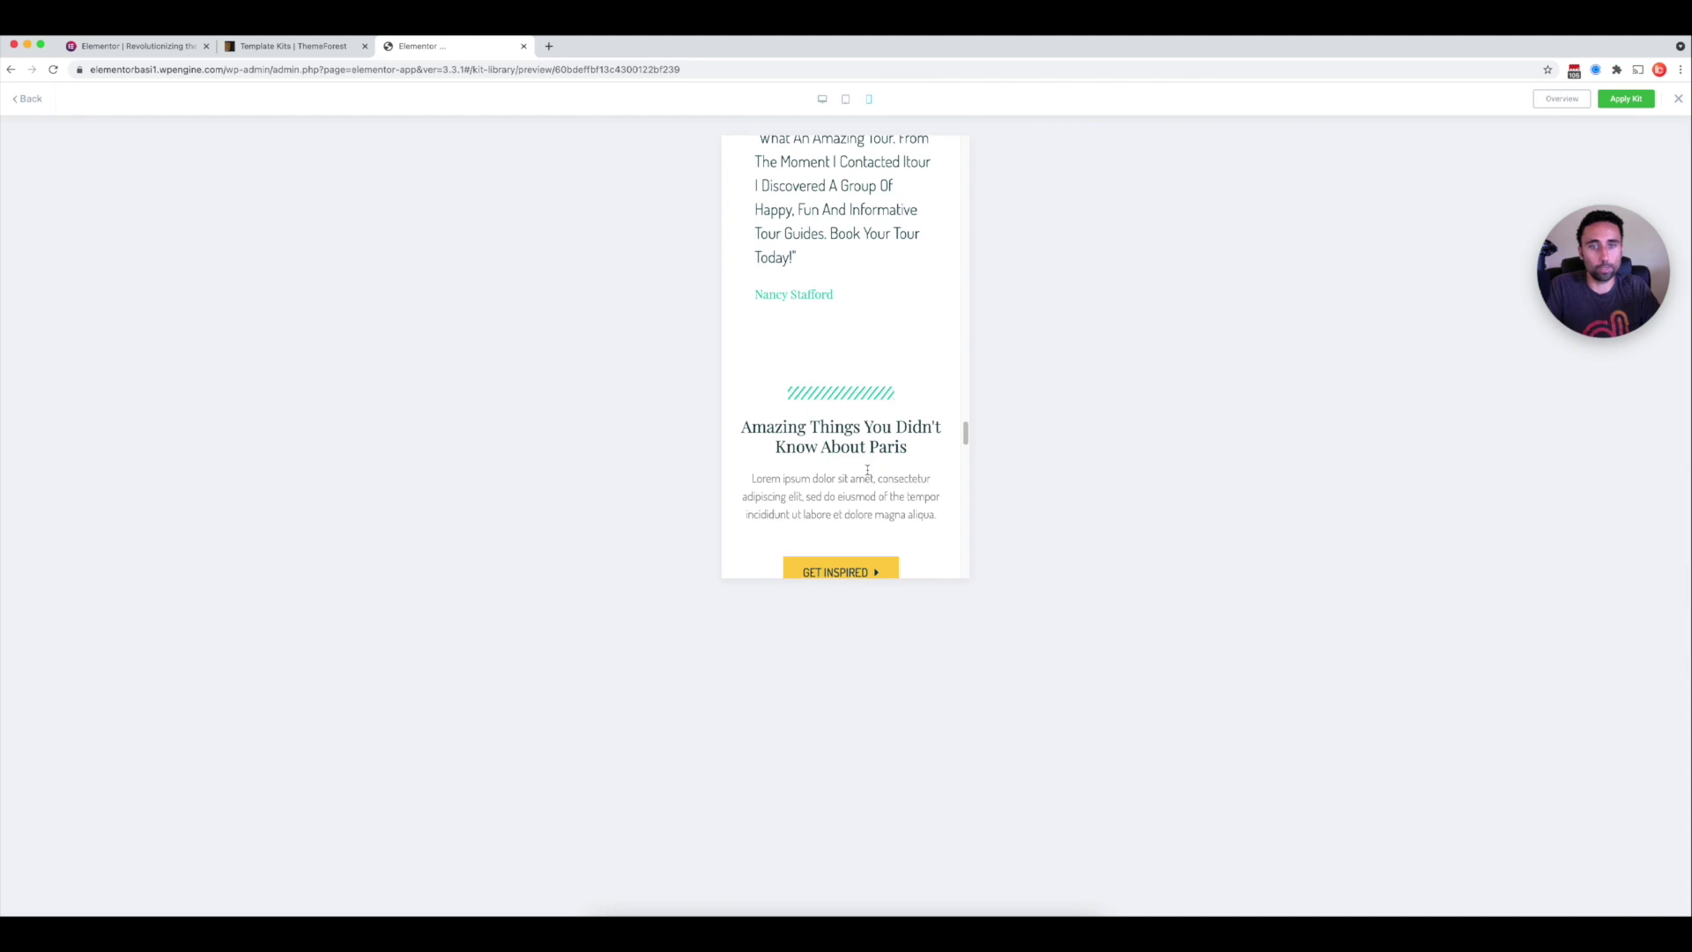
pyautogui.click(822, 99)
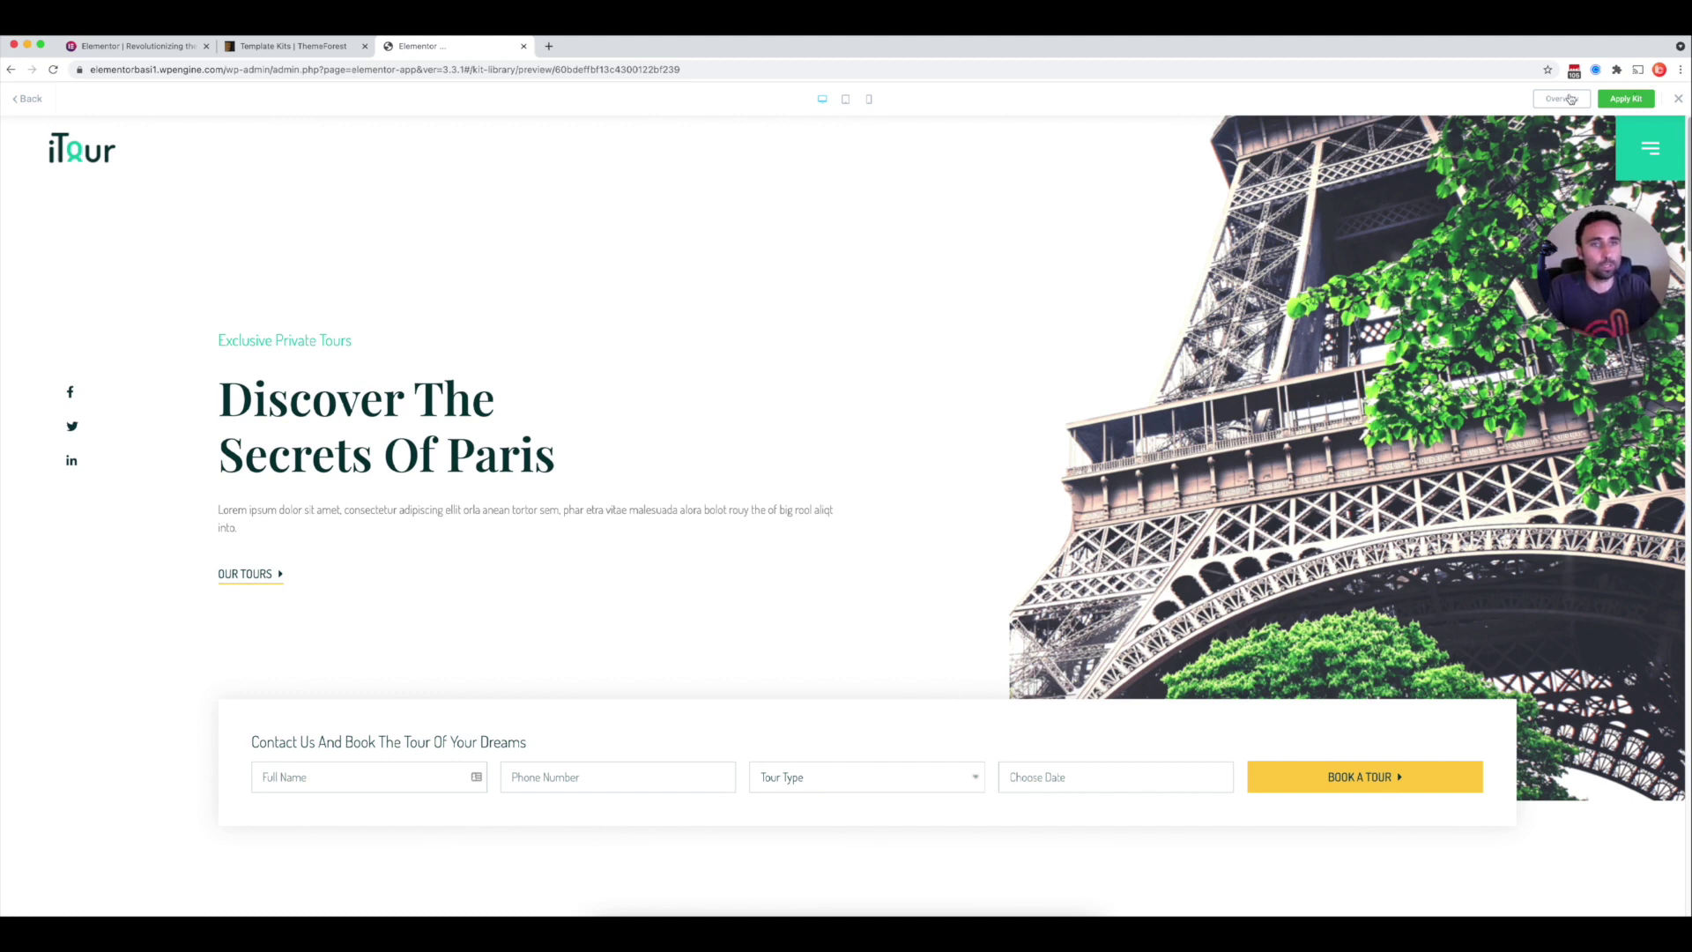
# - Apply the Private Tours kit to the site, importing its templates, content and site settings
pyautogui.click(1627, 98)
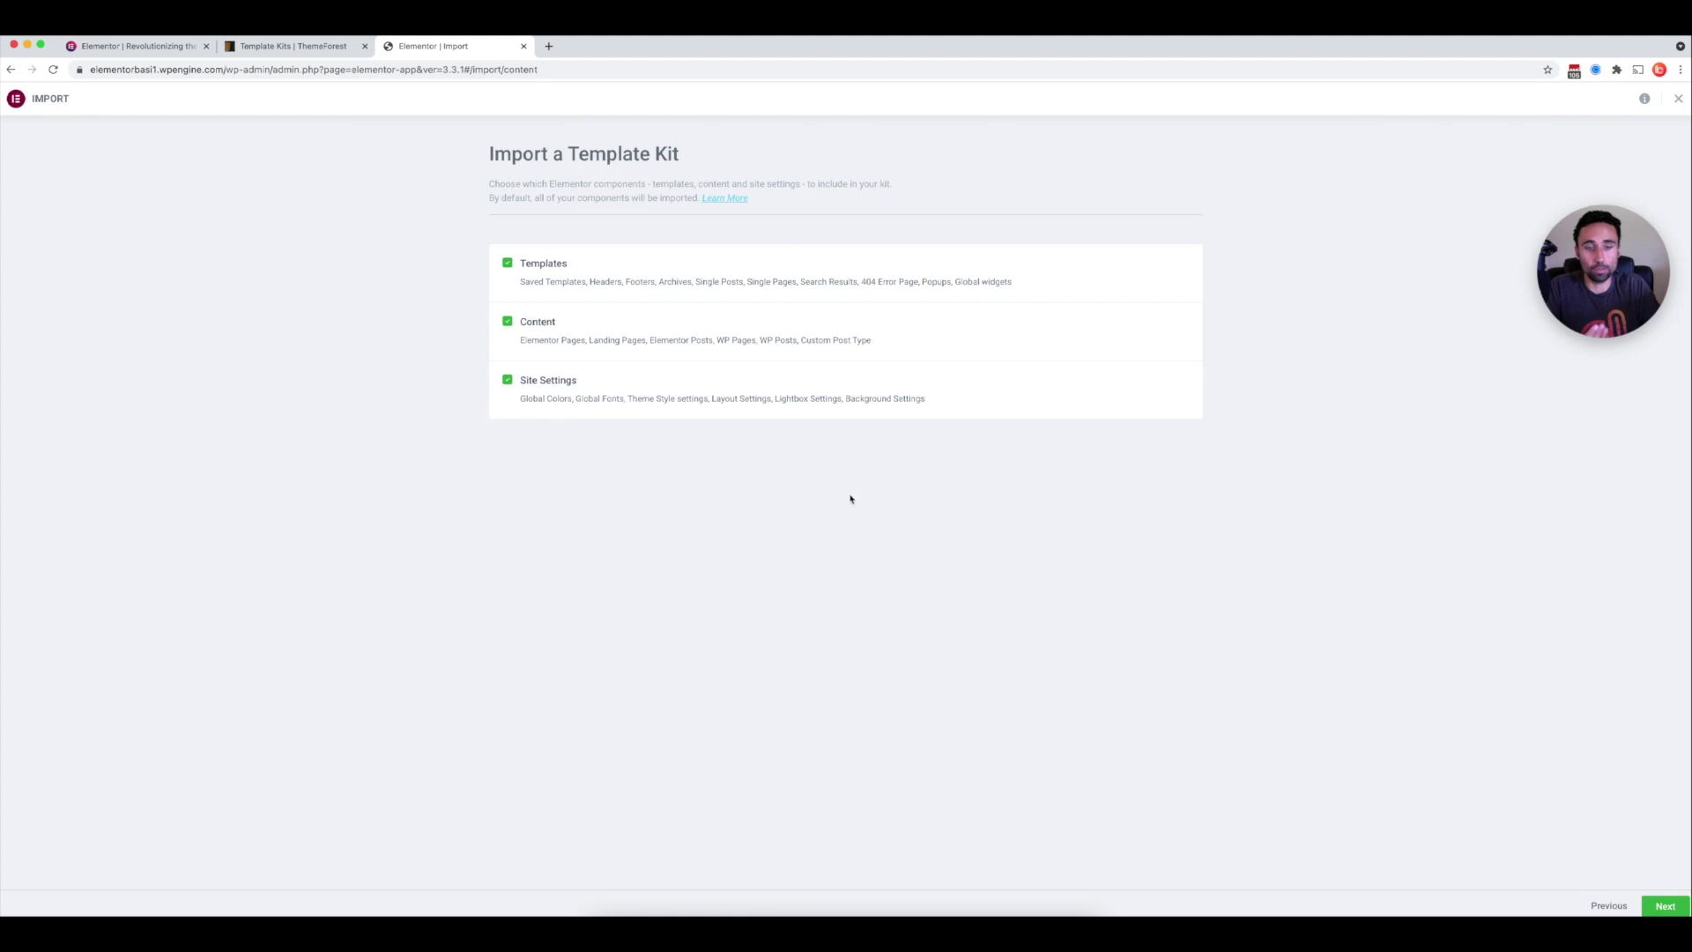
pyautogui.click(1665, 908)
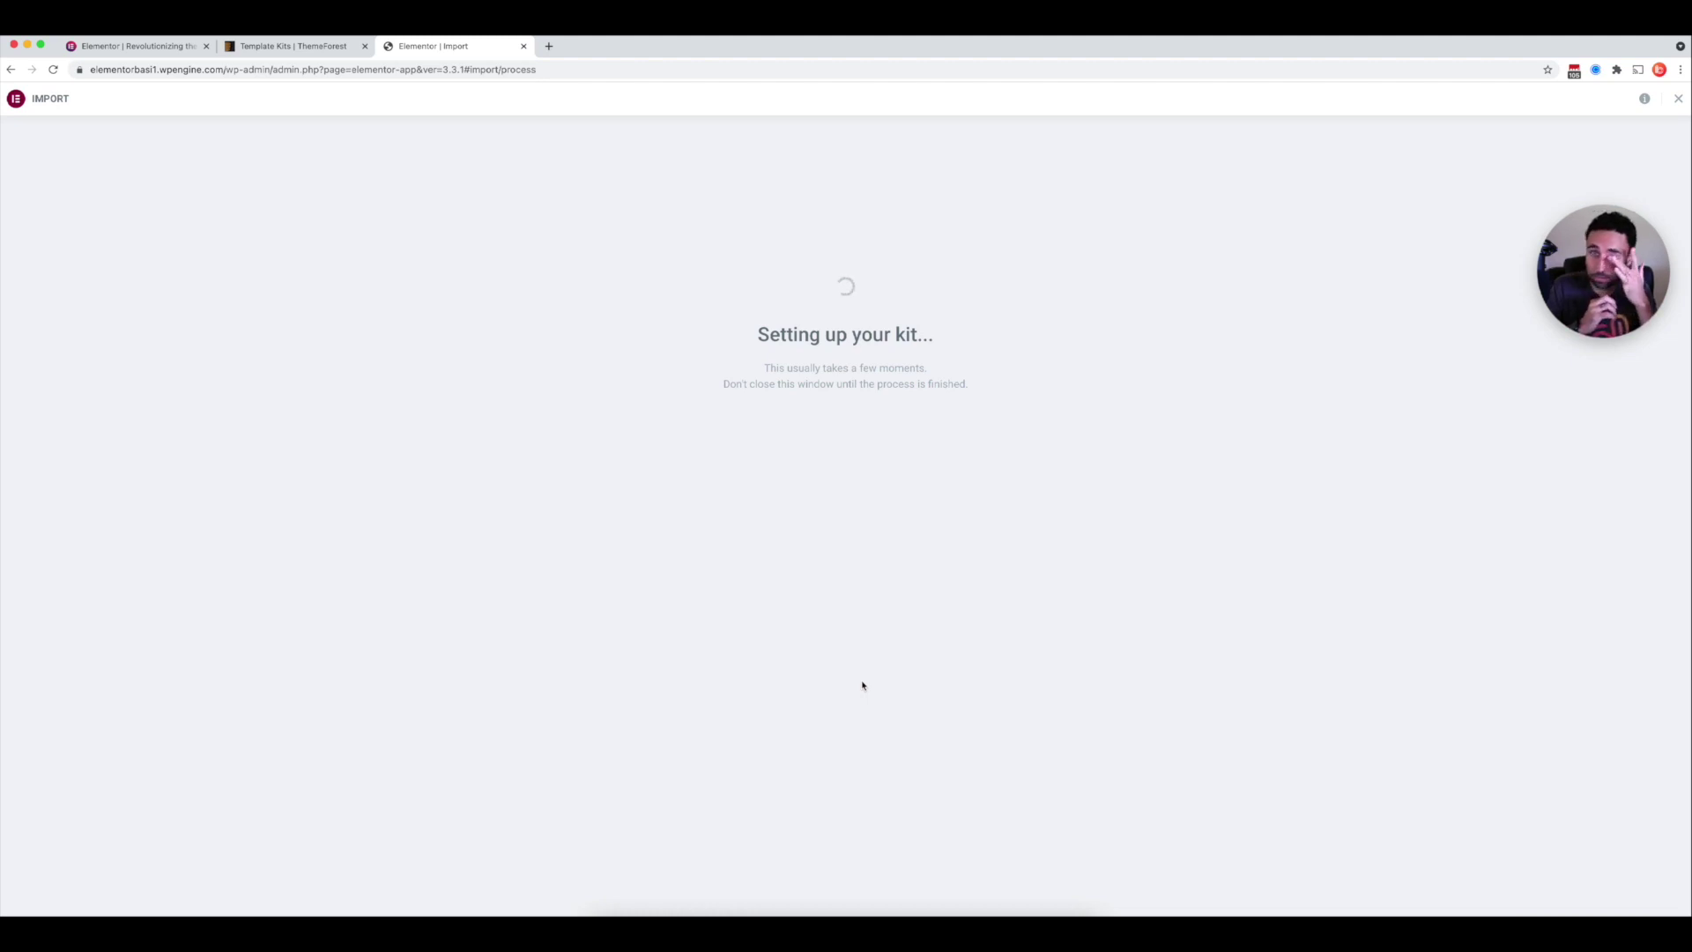
# - Switch to ThemeForest's Template Kits page and look through its sale, weekly bestseller and Hot under $40 kits
pyautogui.click(324, 48)
pyautogui.scroll(-2, 982, 745)
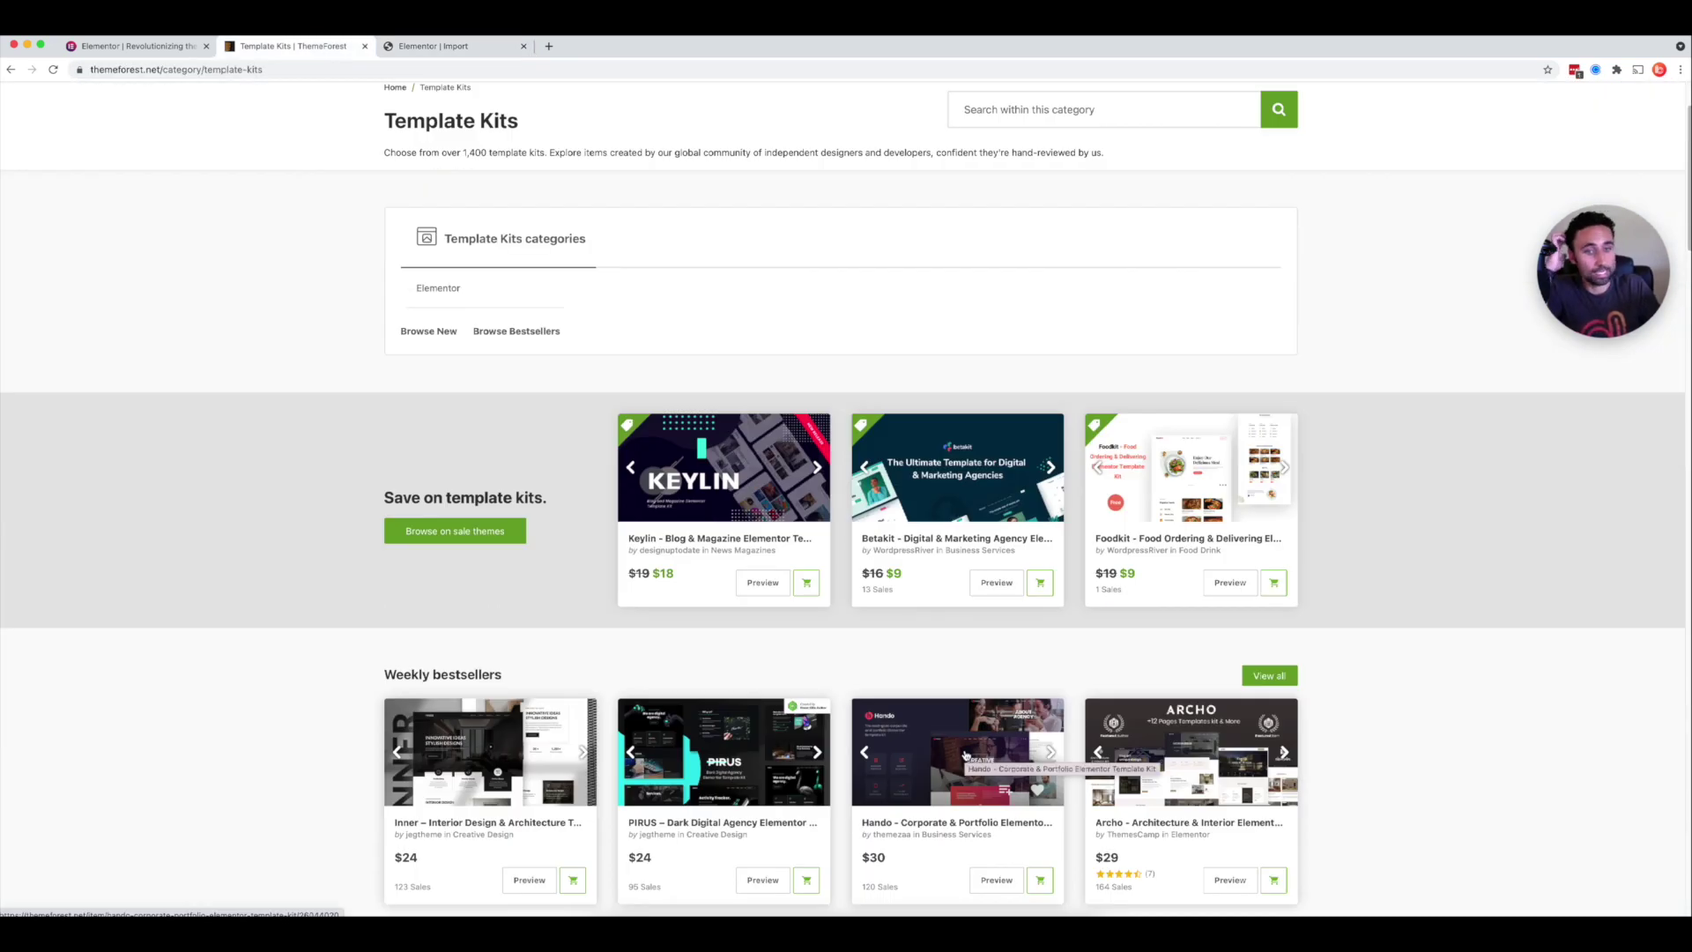
pyautogui.scroll(-3, 993, 763)
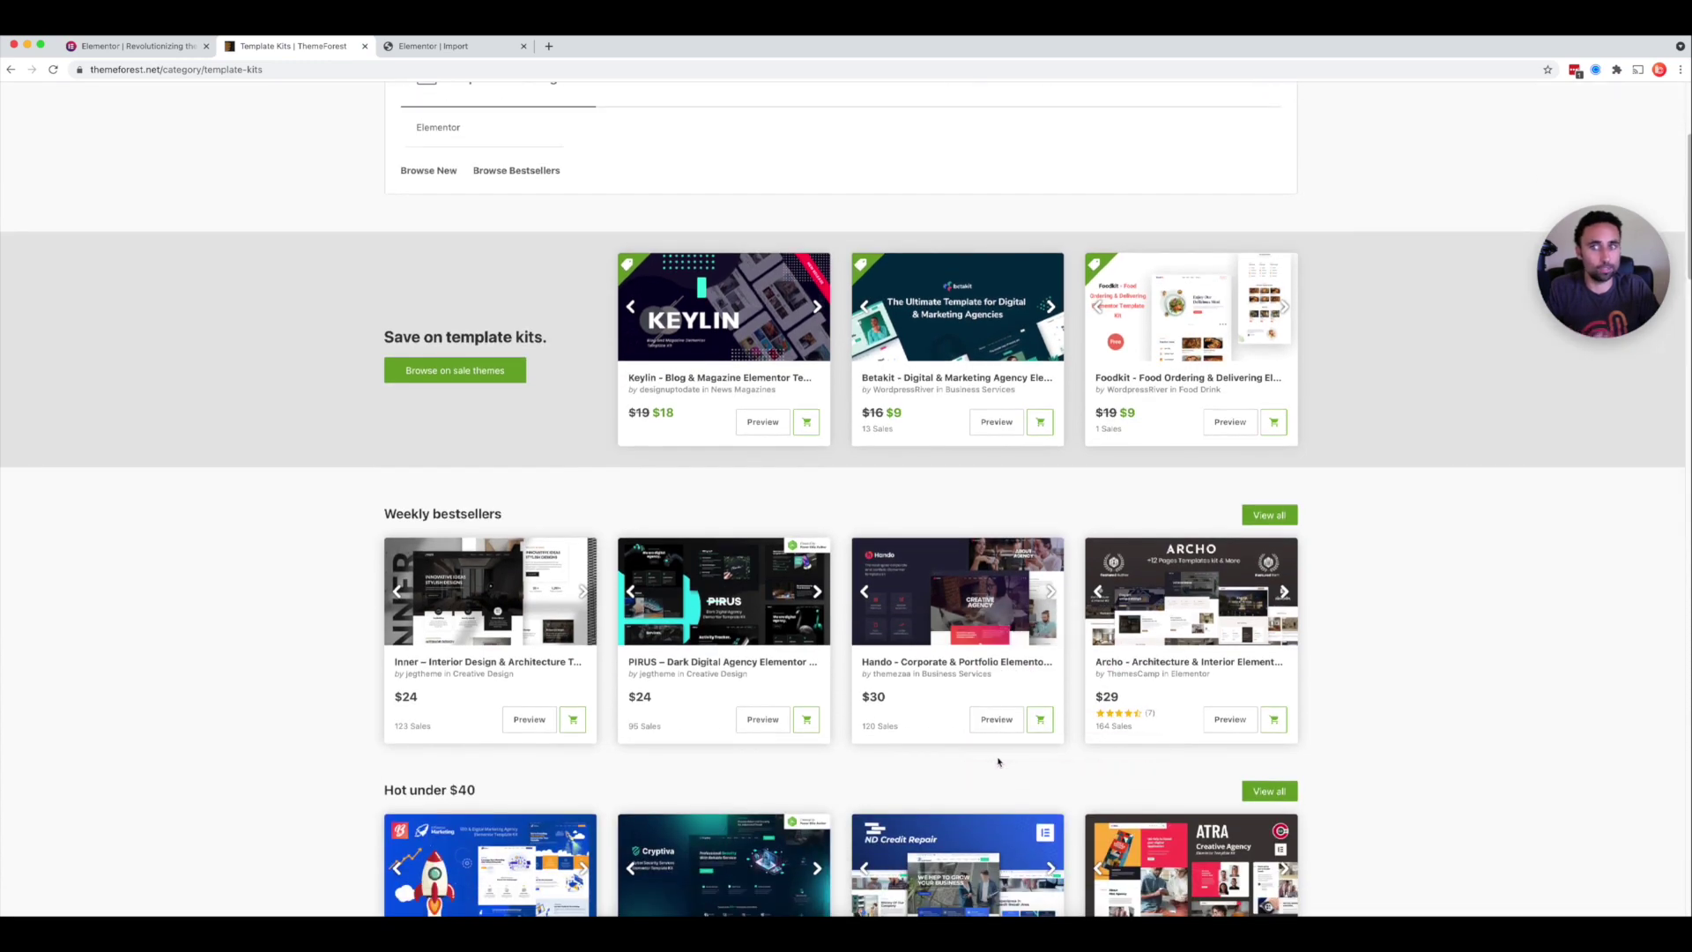
pyautogui.scroll(-5, 989, 761)
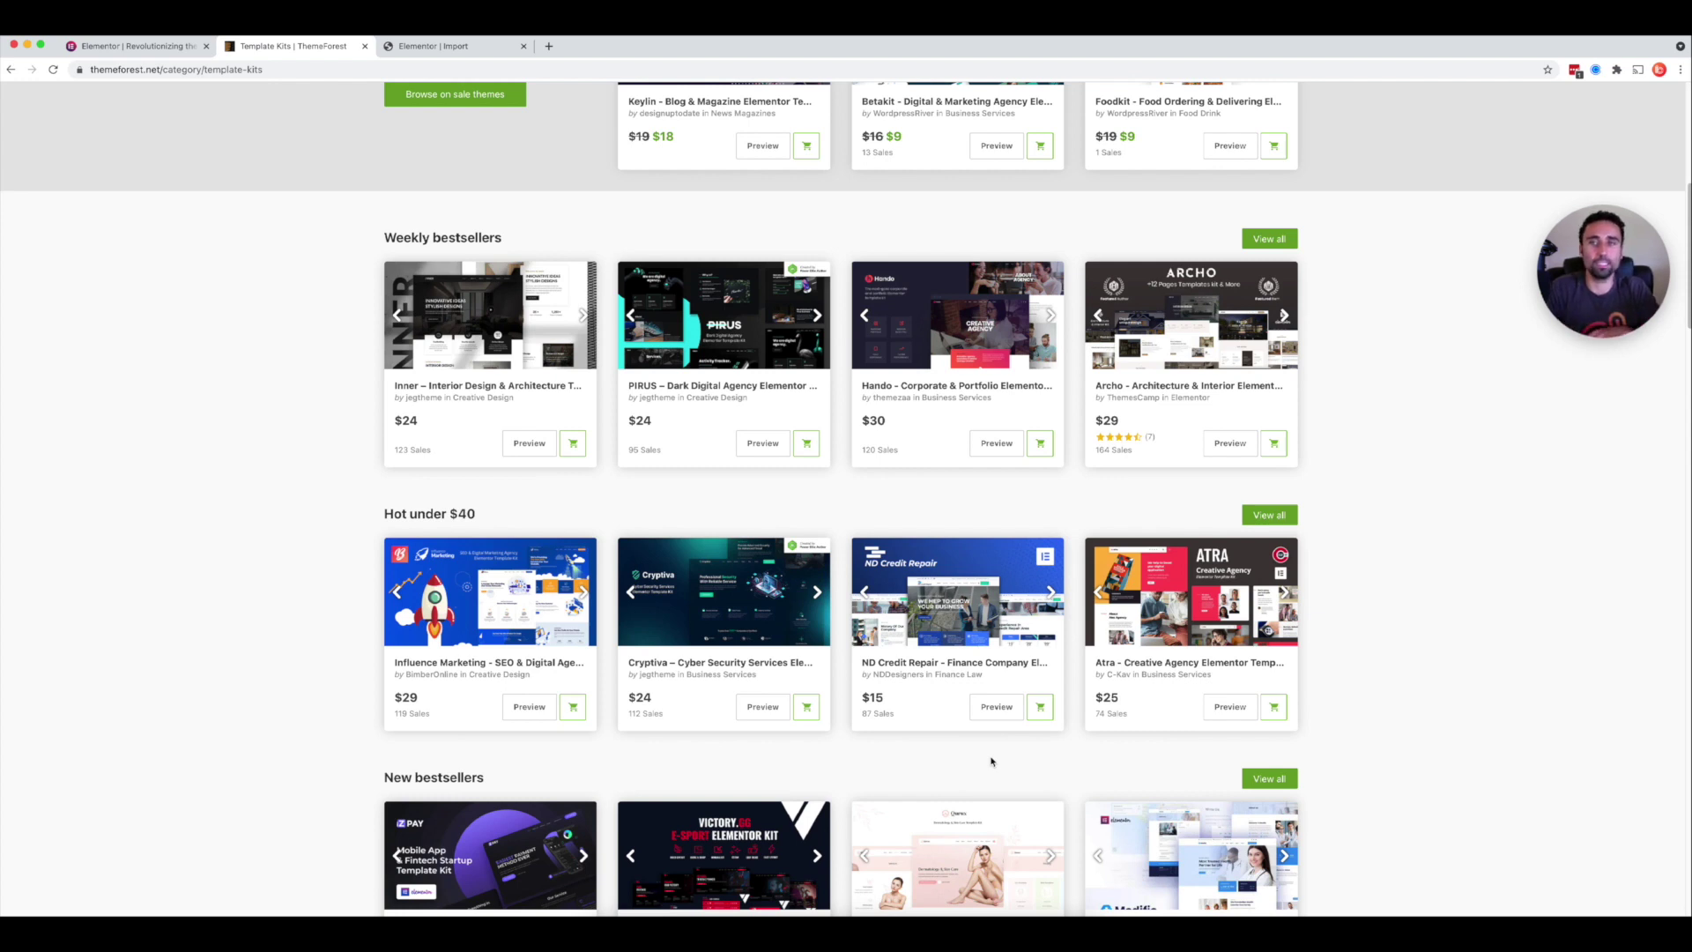
# - Browse ThemeForest's New bestsellers, Top clean items and Top Elementor template kits, then return to the Template Kits categories and sale items
pyautogui.scroll(-5, 1066, 765)
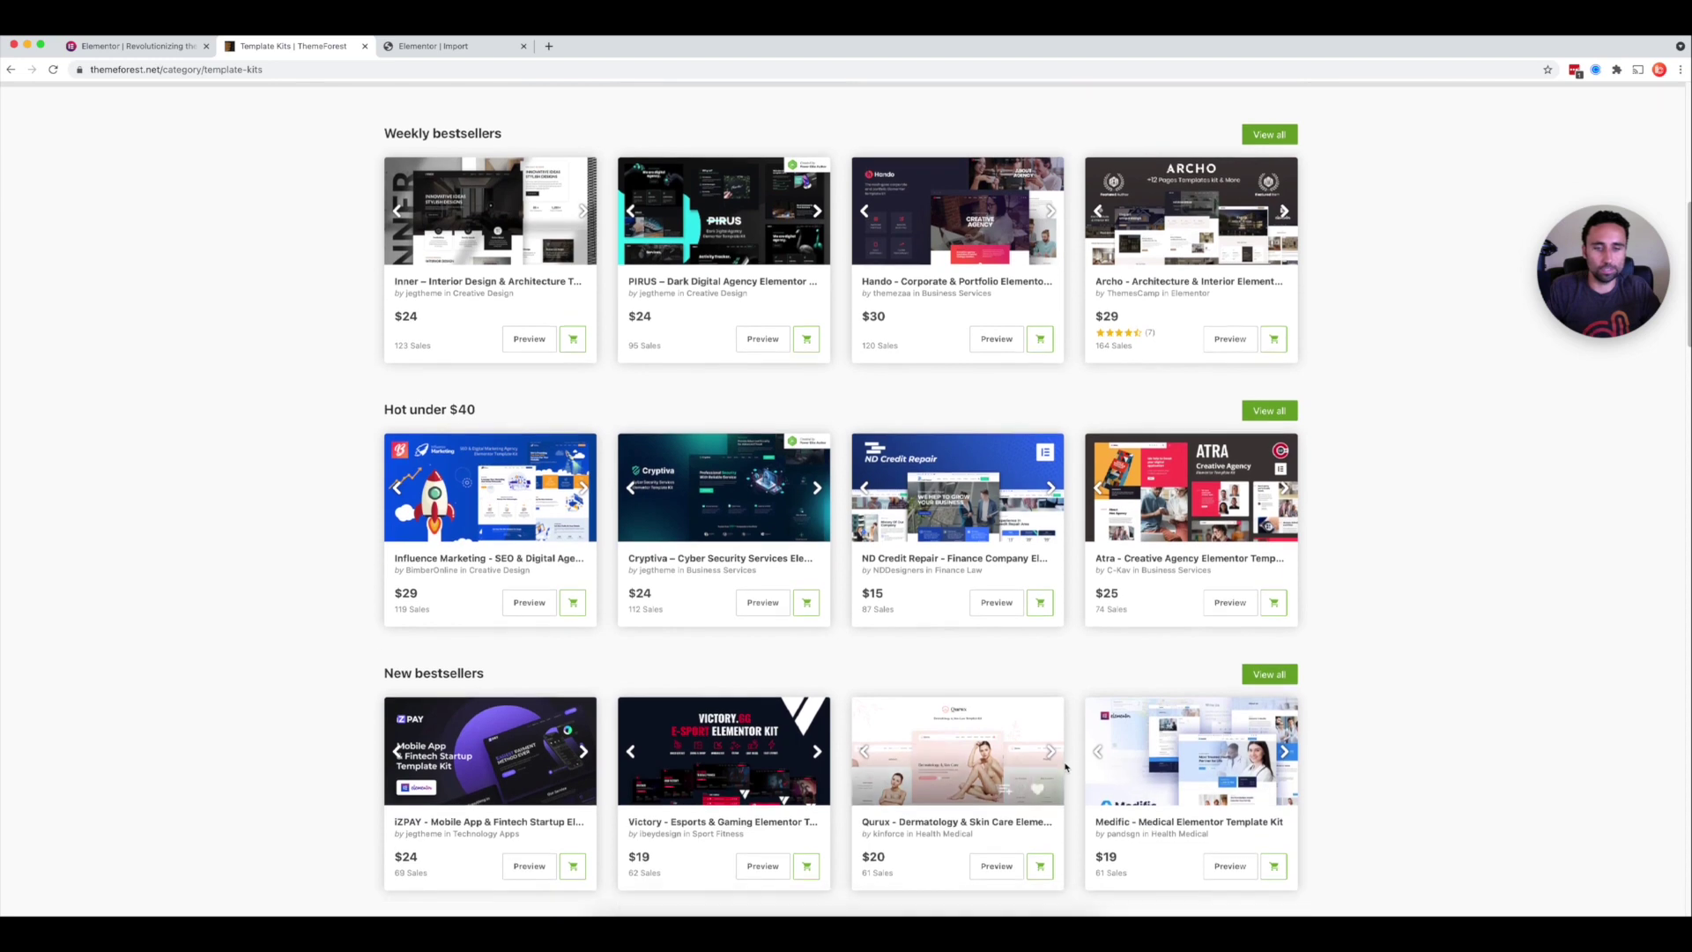
pyautogui.scroll(15, 1066, 766)
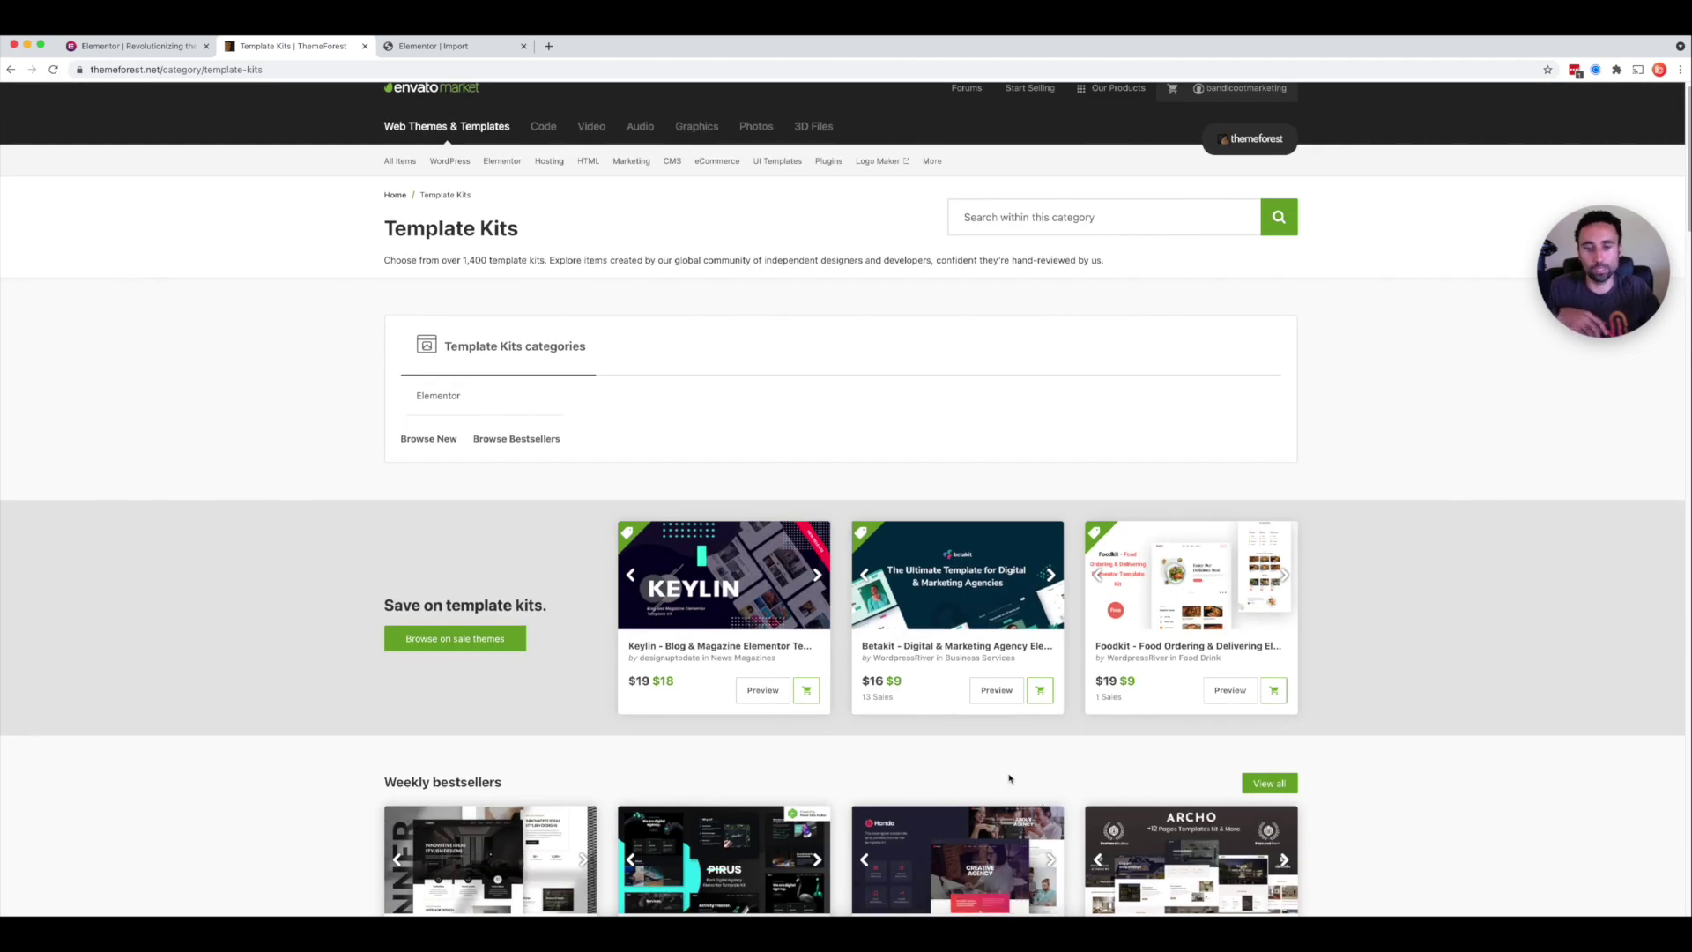
pyautogui.scroll(-3, 1010, 781)
pyautogui.scroll(-8, 1014, 776)
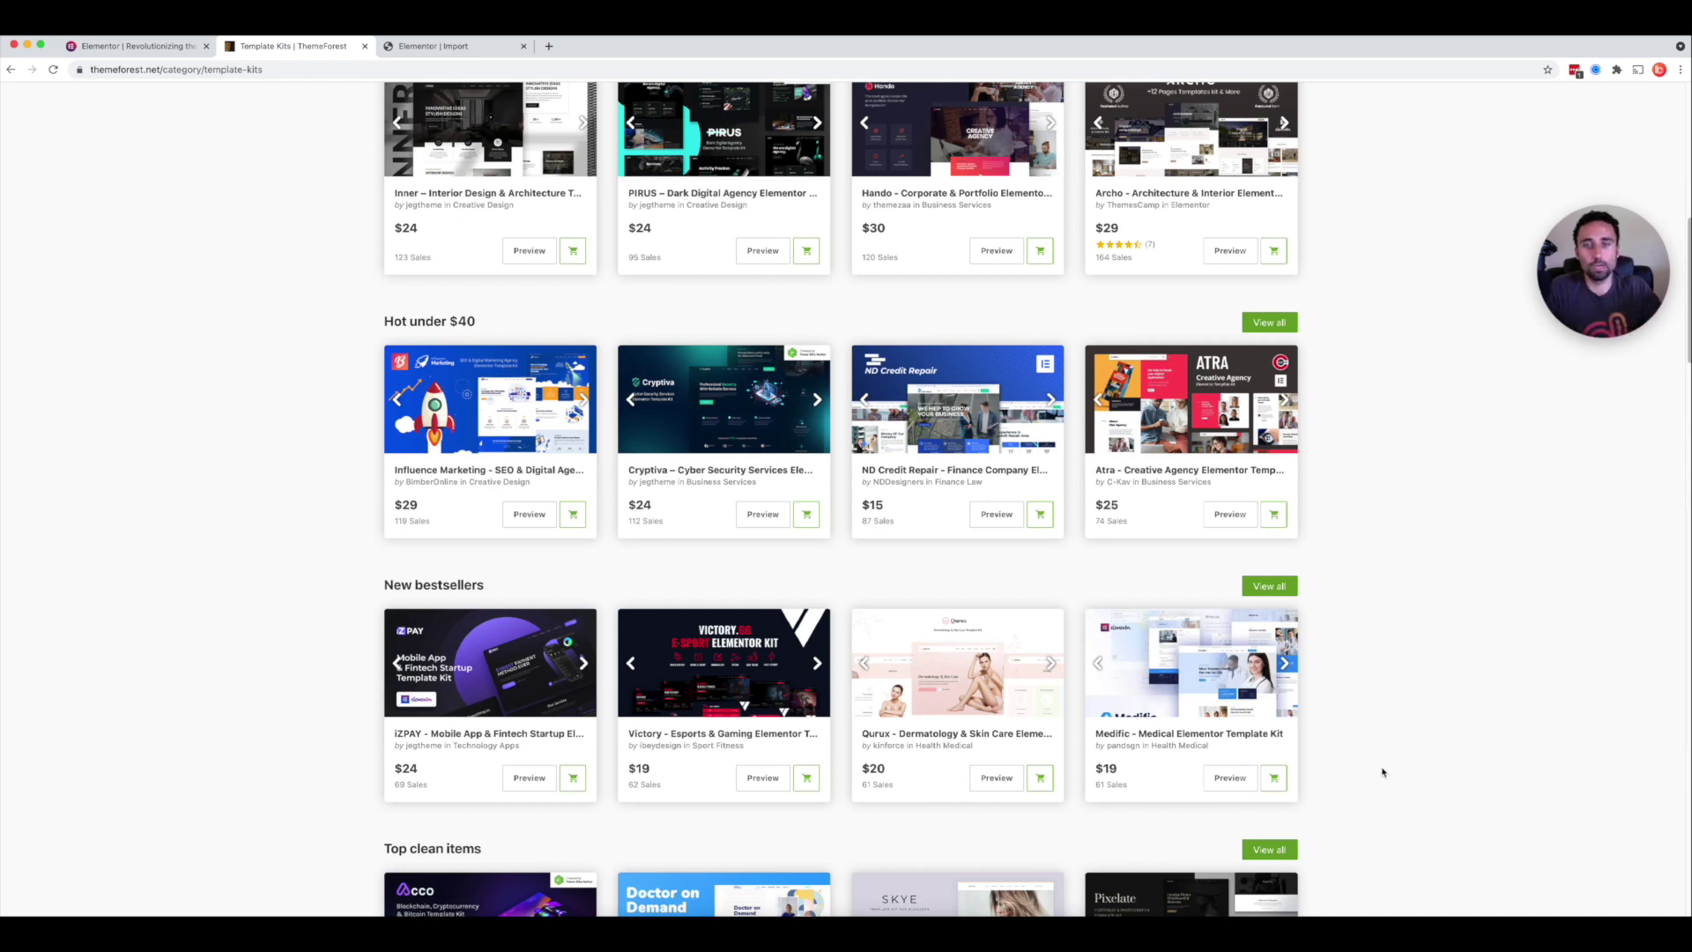
pyautogui.scroll(-9, 1421, 790)
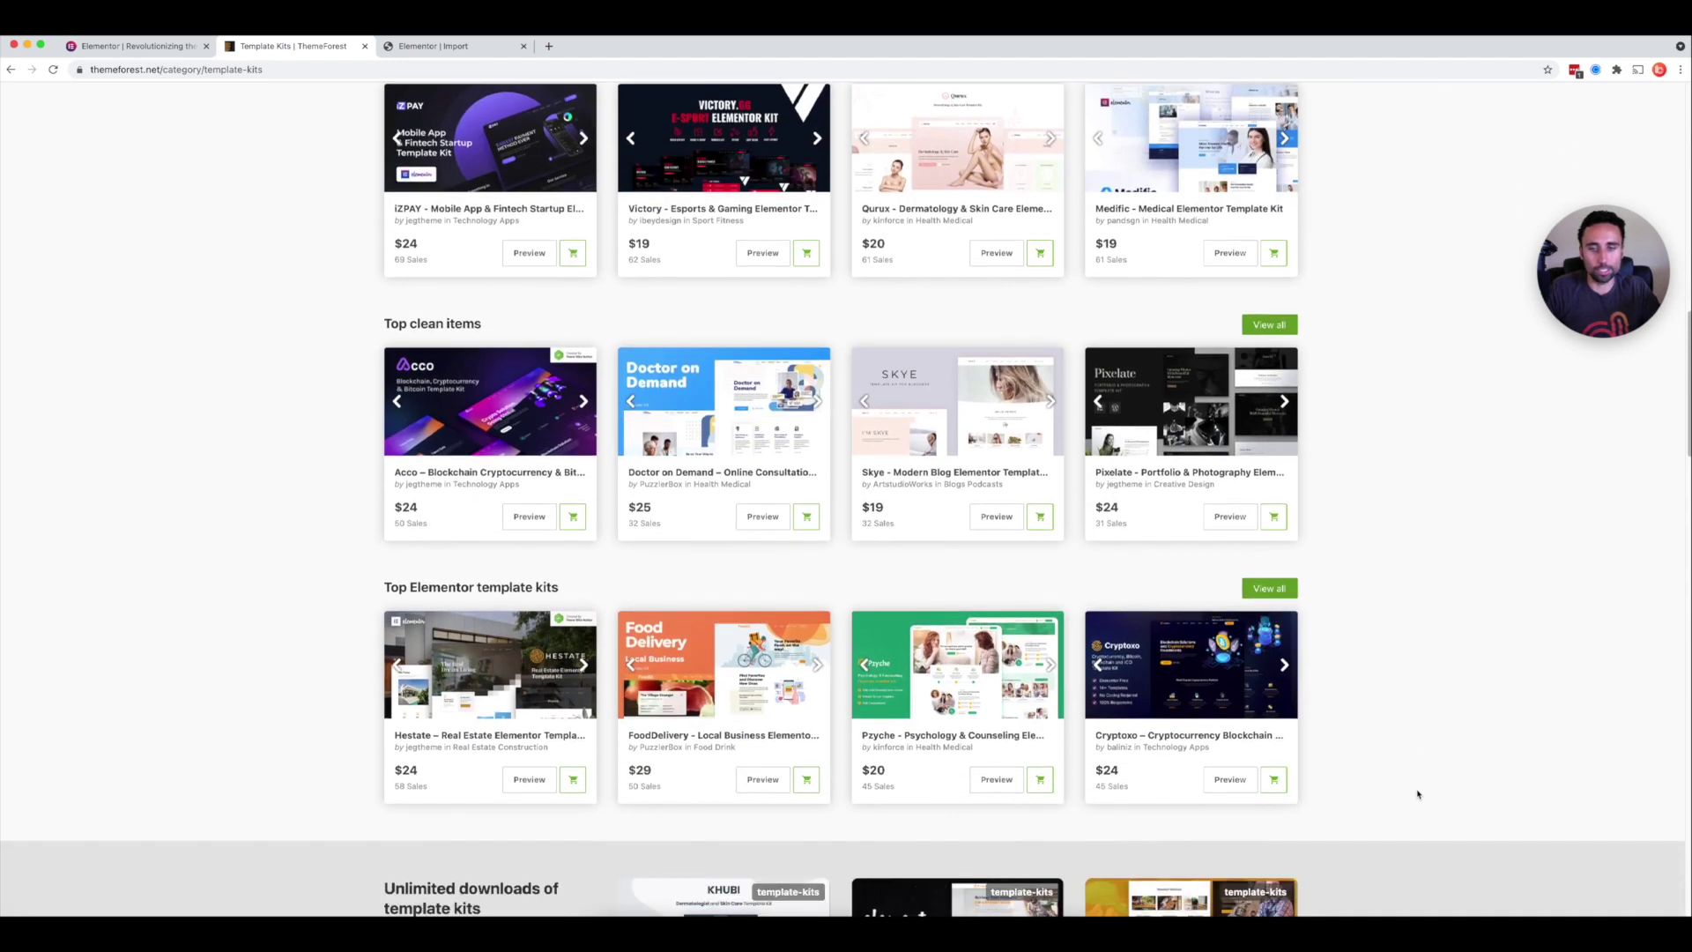
pyautogui.scroll(15, 1408, 786)
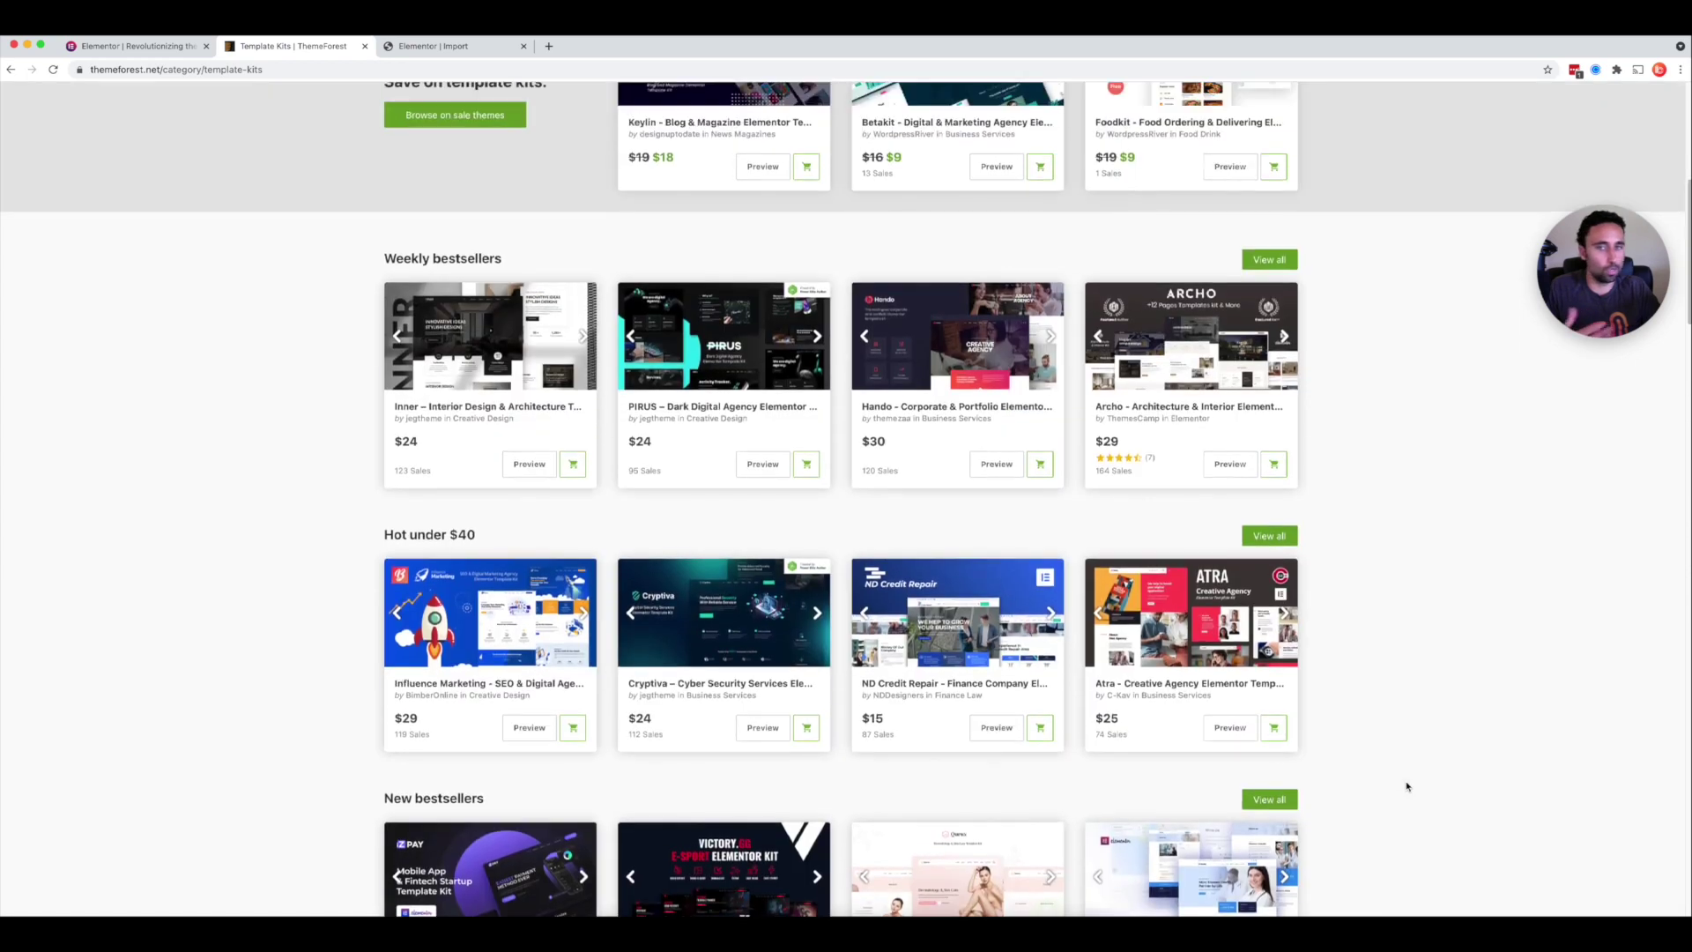
pyautogui.scroll(2, 1408, 784)
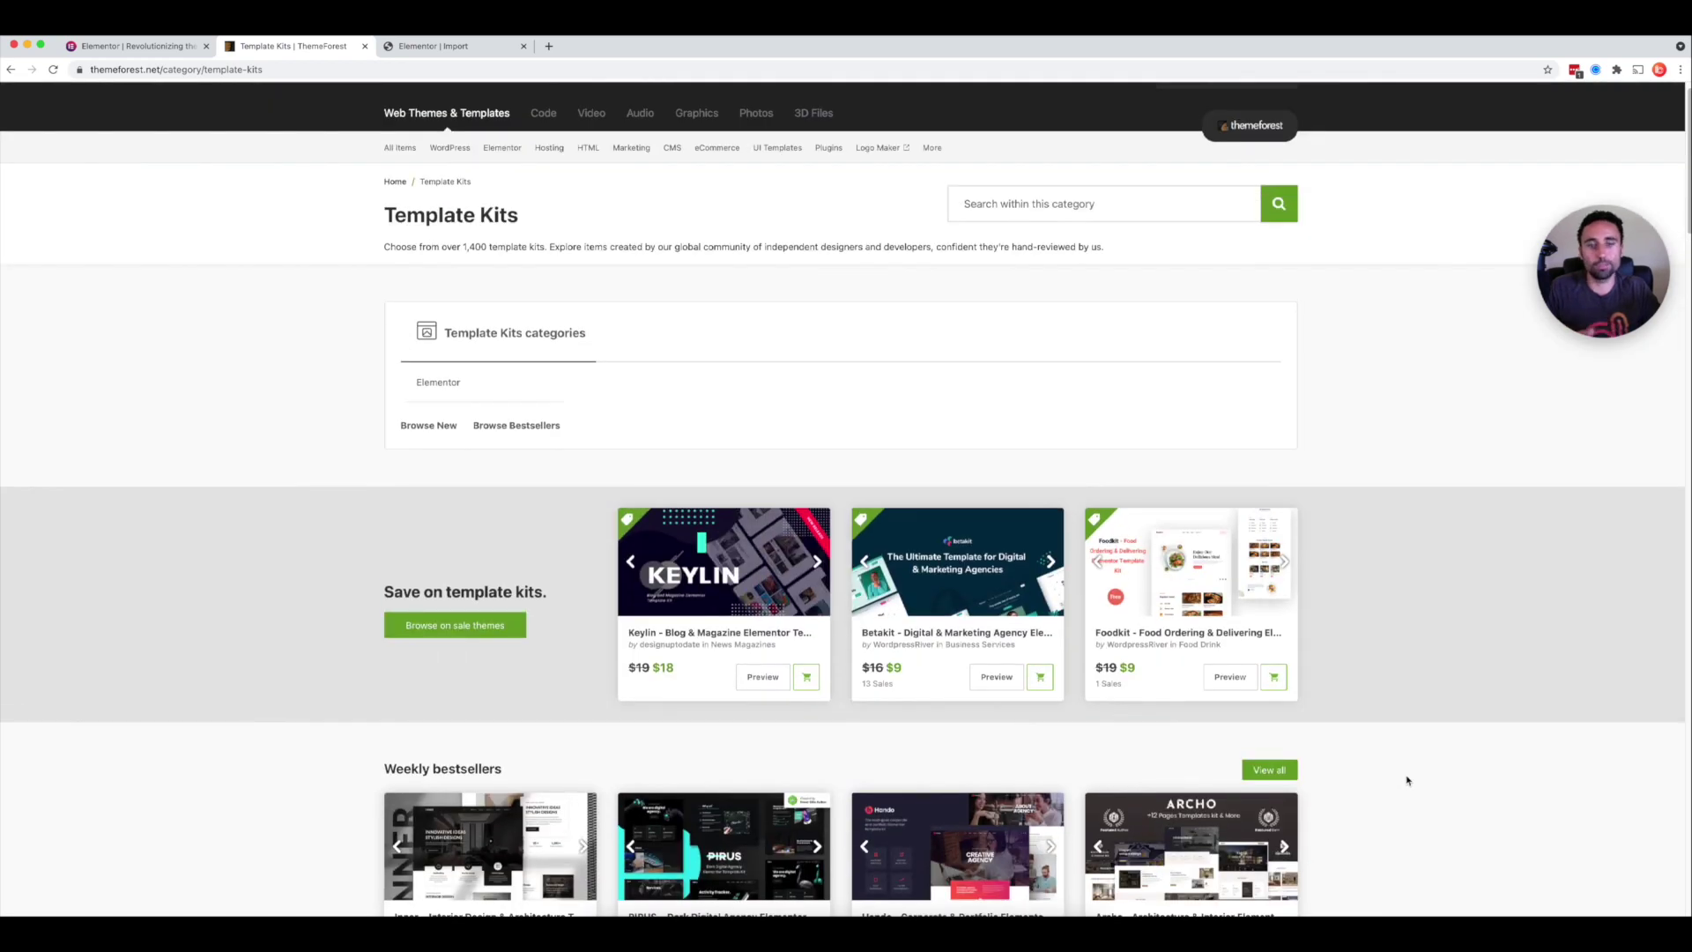
pyautogui.scroll(1, 1407, 781)
pyautogui.scroll(-2, 1408, 781)
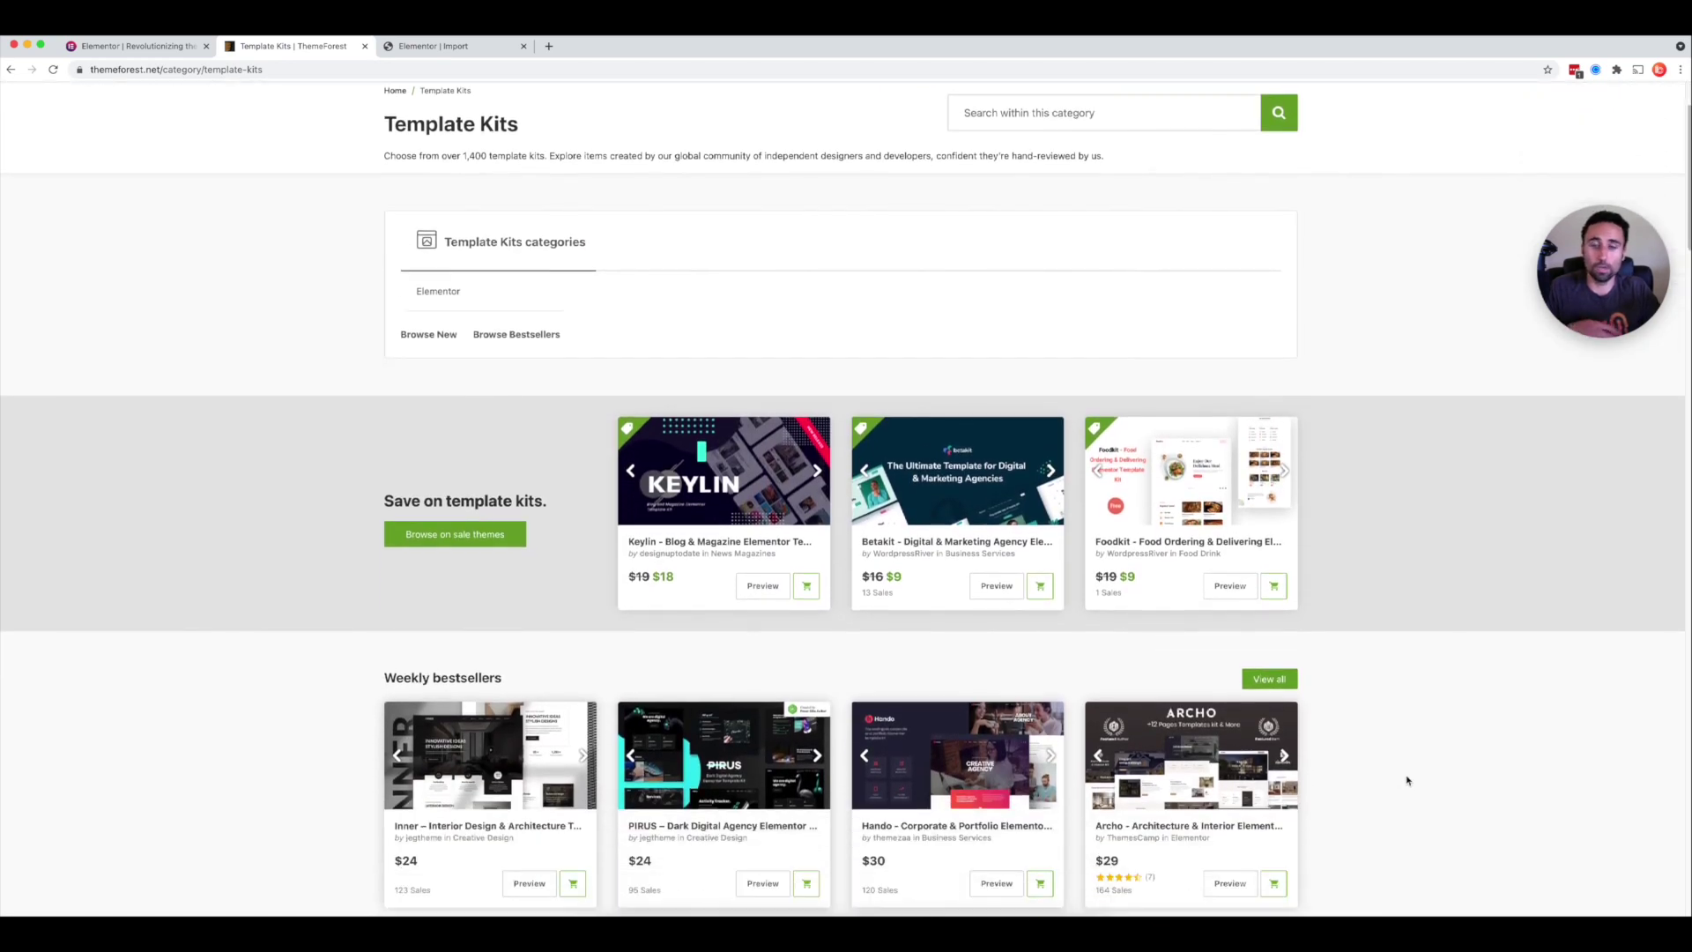
pyautogui.scroll(-1, 1431, 775)
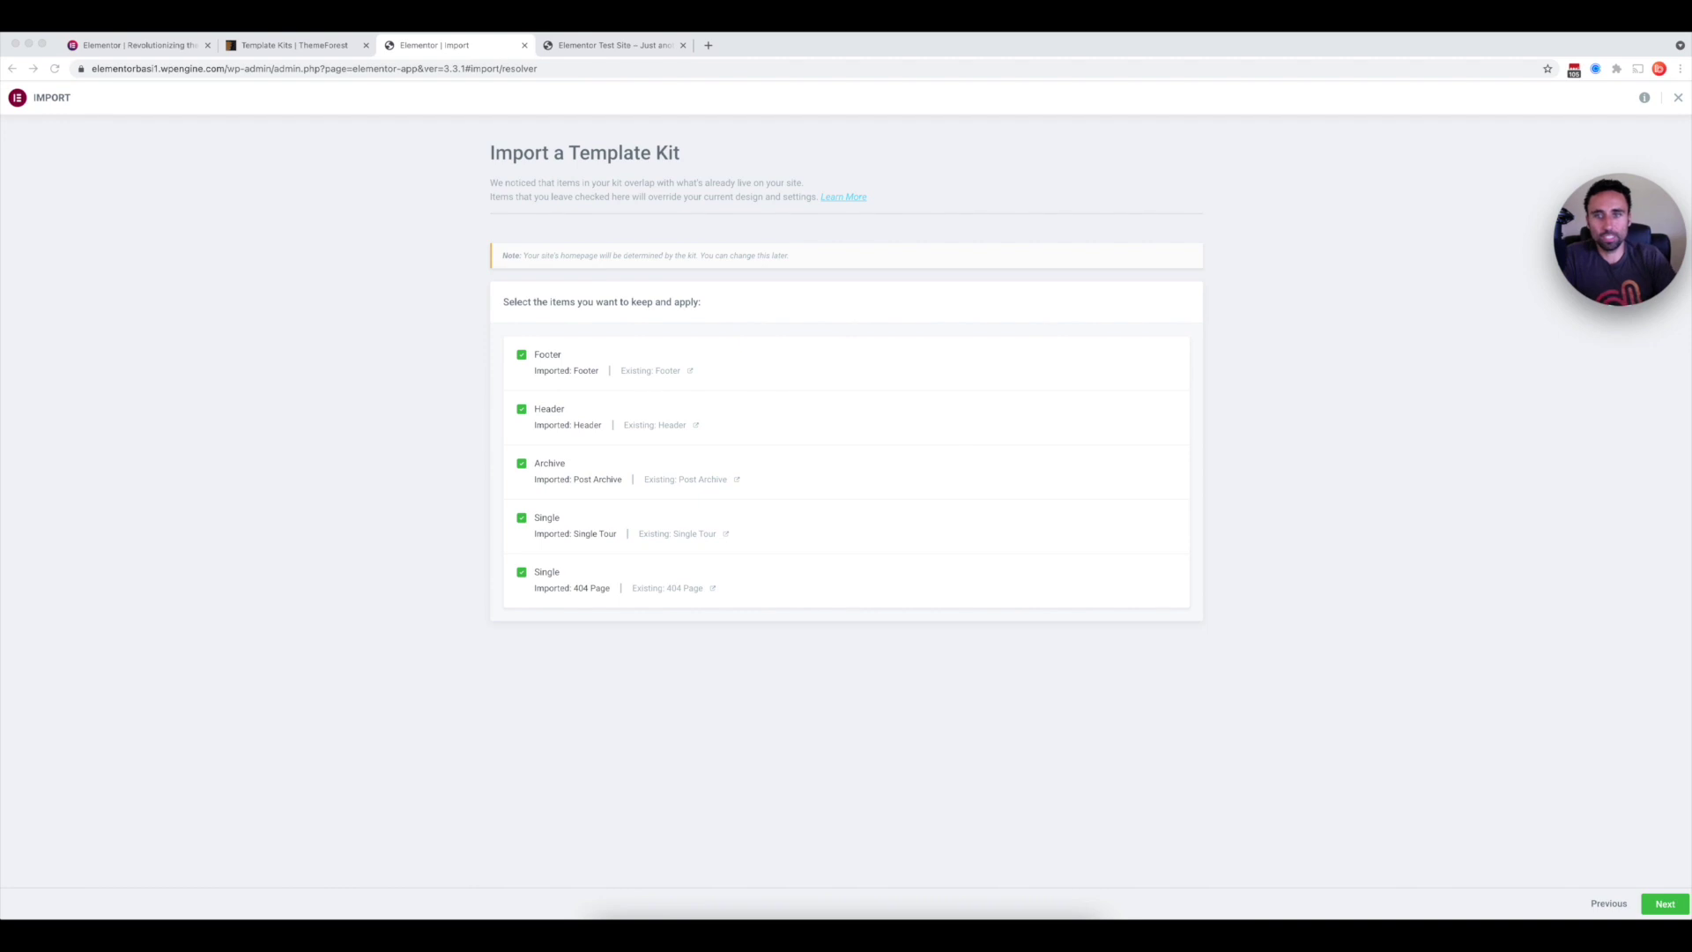
# - Keep the imported Footer, Header, Archive and both Single templates selected to override the existing ones, and finish the kit import back to the dashboard
pyautogui.click(443, 483)
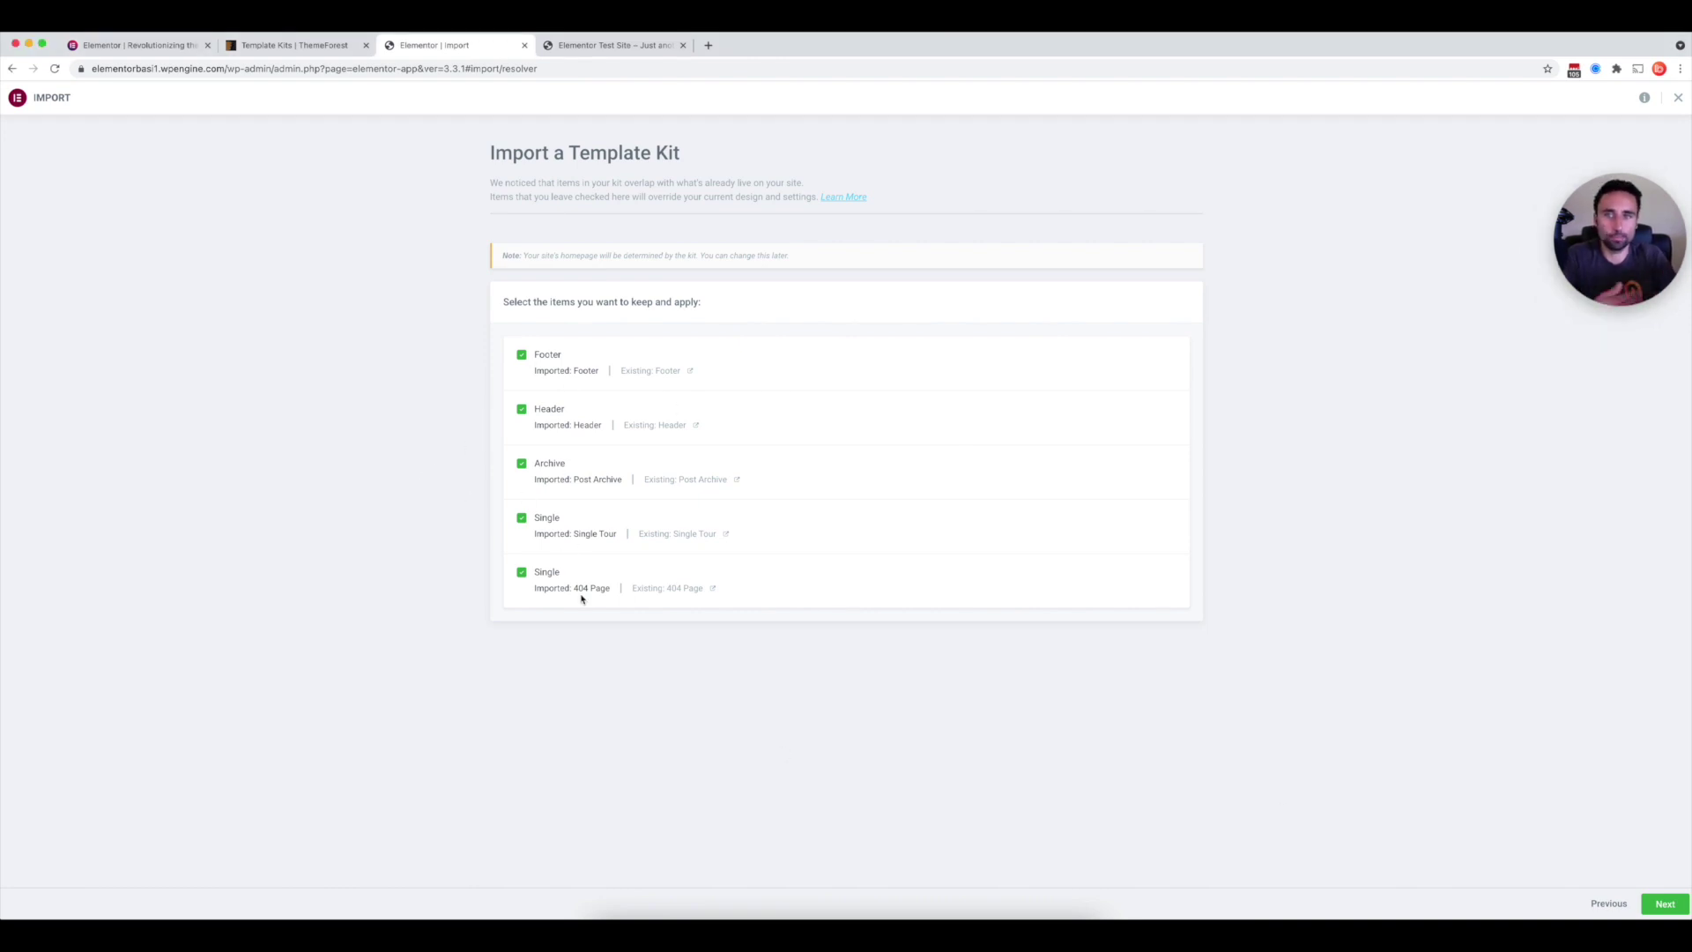
pyautogui.click(1665, 903)
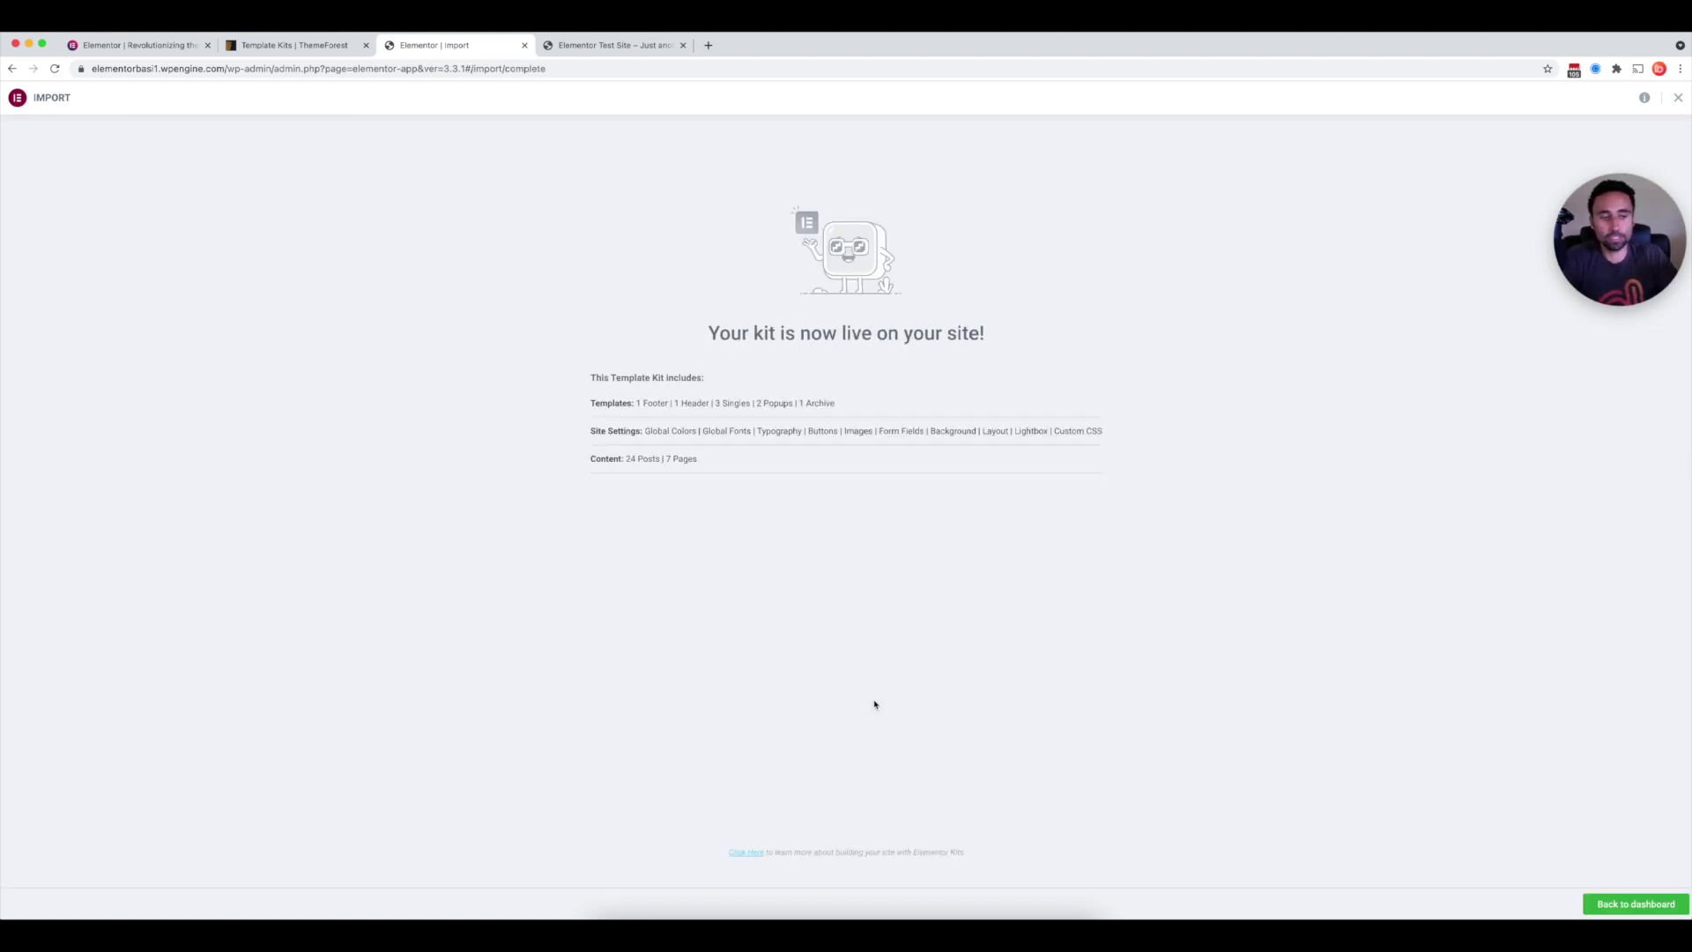
pyautogui.click(1612, 905)
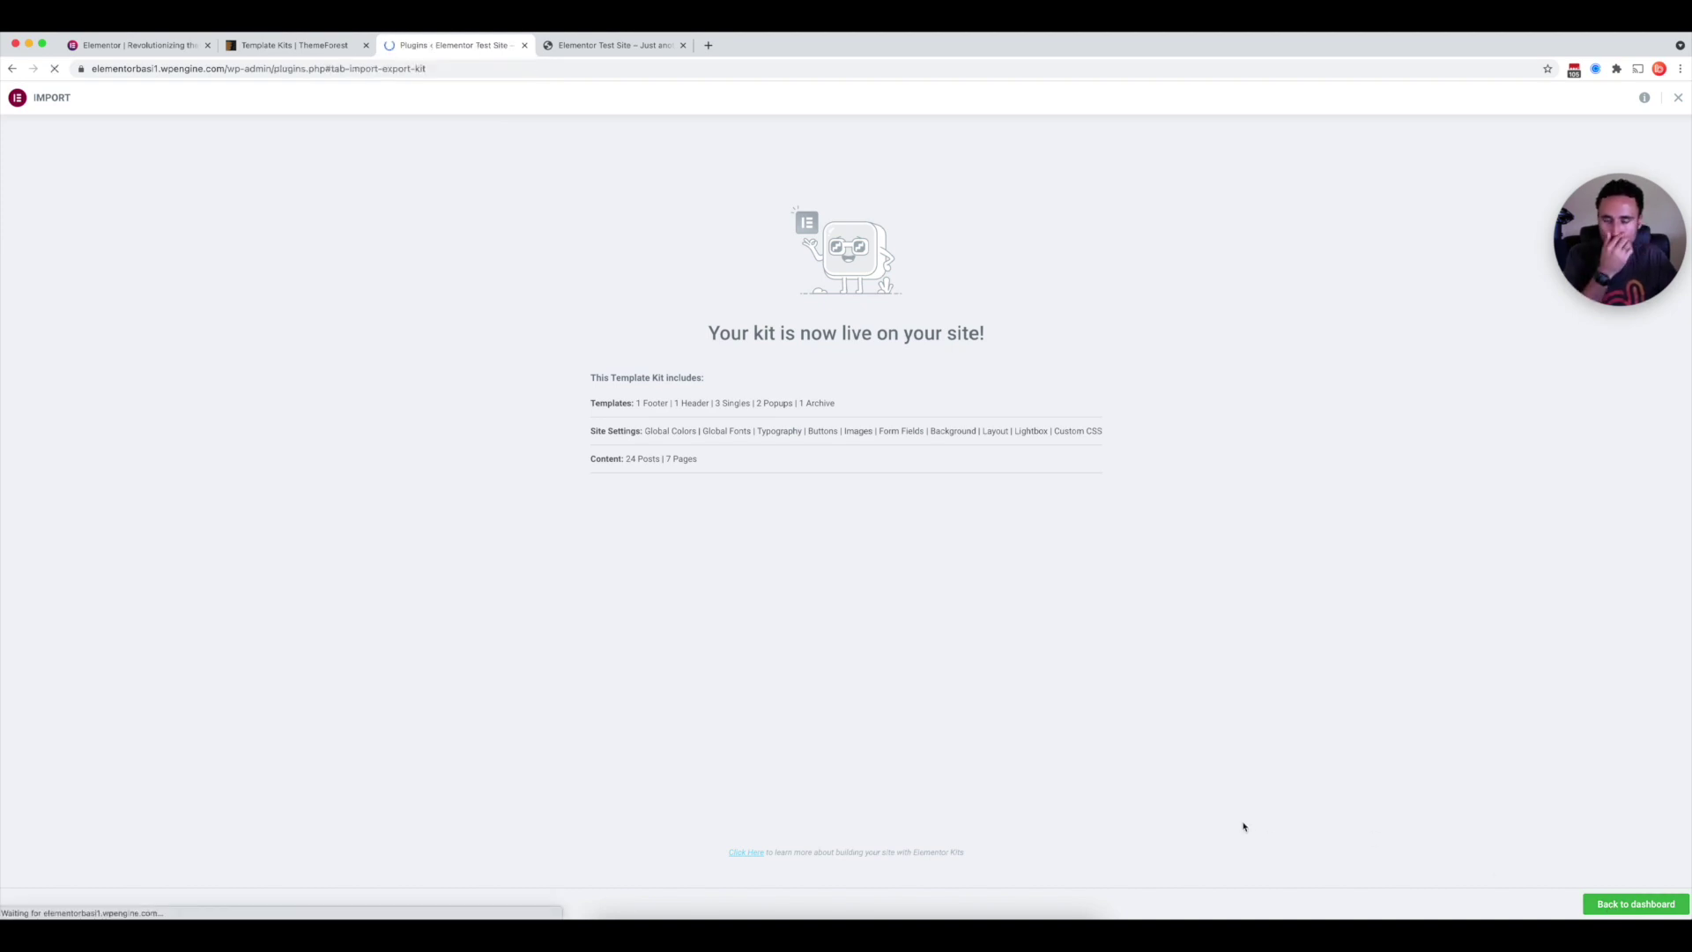
# - Reload the test site's homepage and review its imported sections down to Why Itour Is The Perfect Choice?, dismissing the 30% Off pop-up
pyautogui.click(596, 44)
pyautogui.press('super+r')
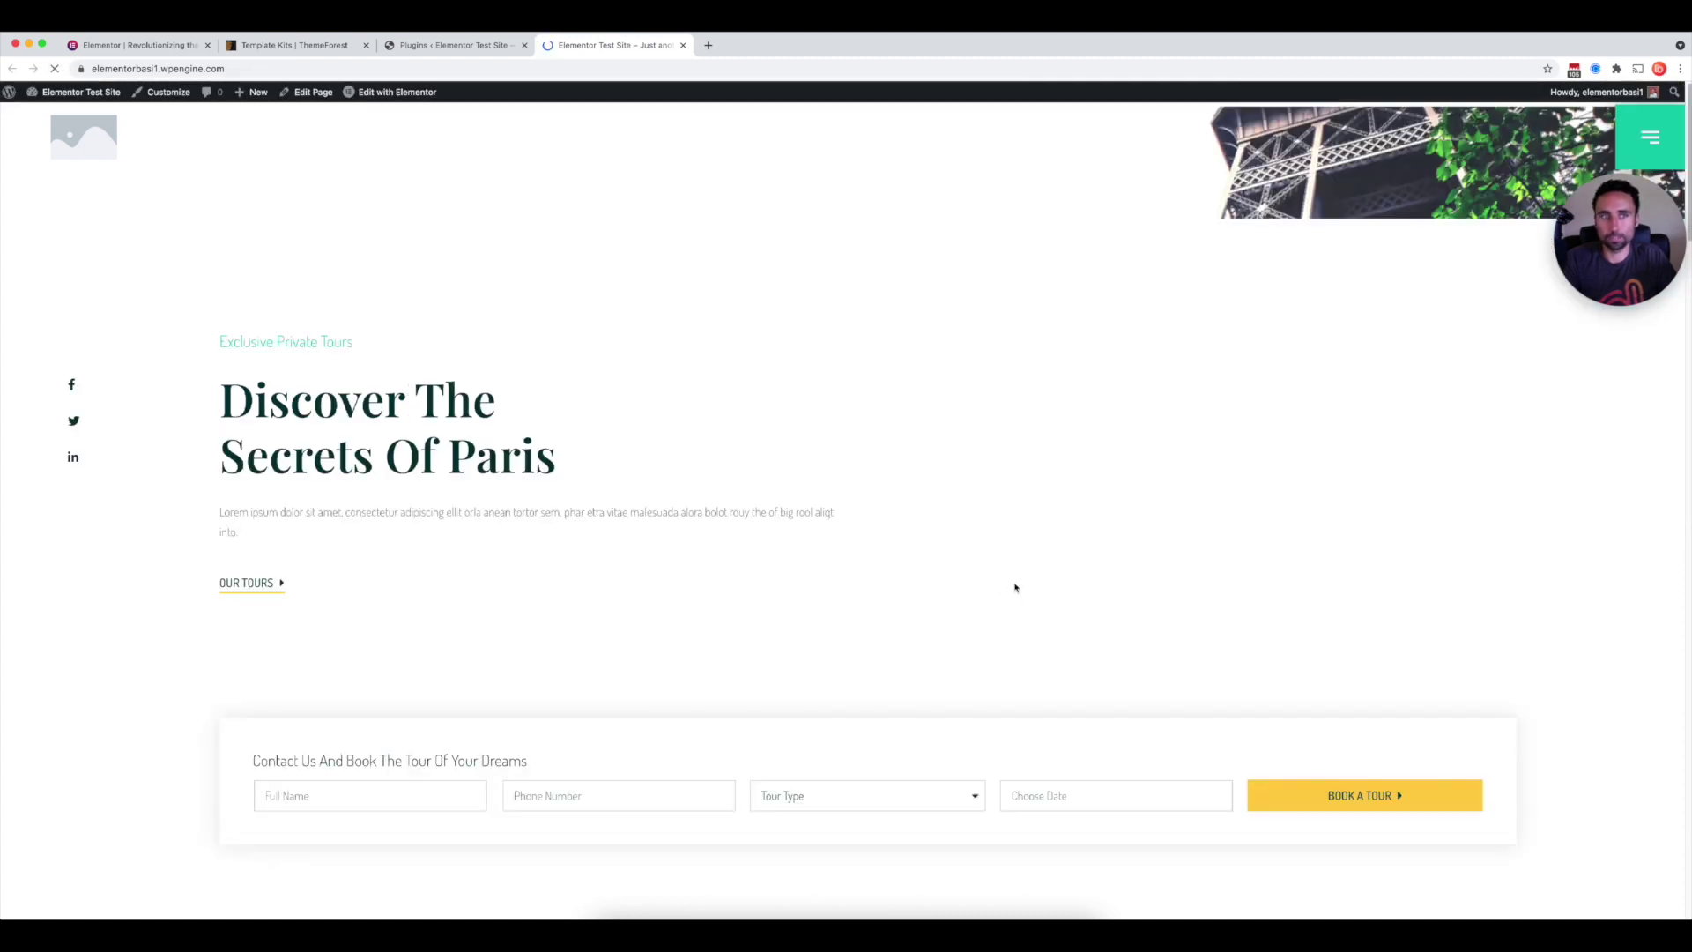
pyautogui.scroll(-5, 1016, 586)
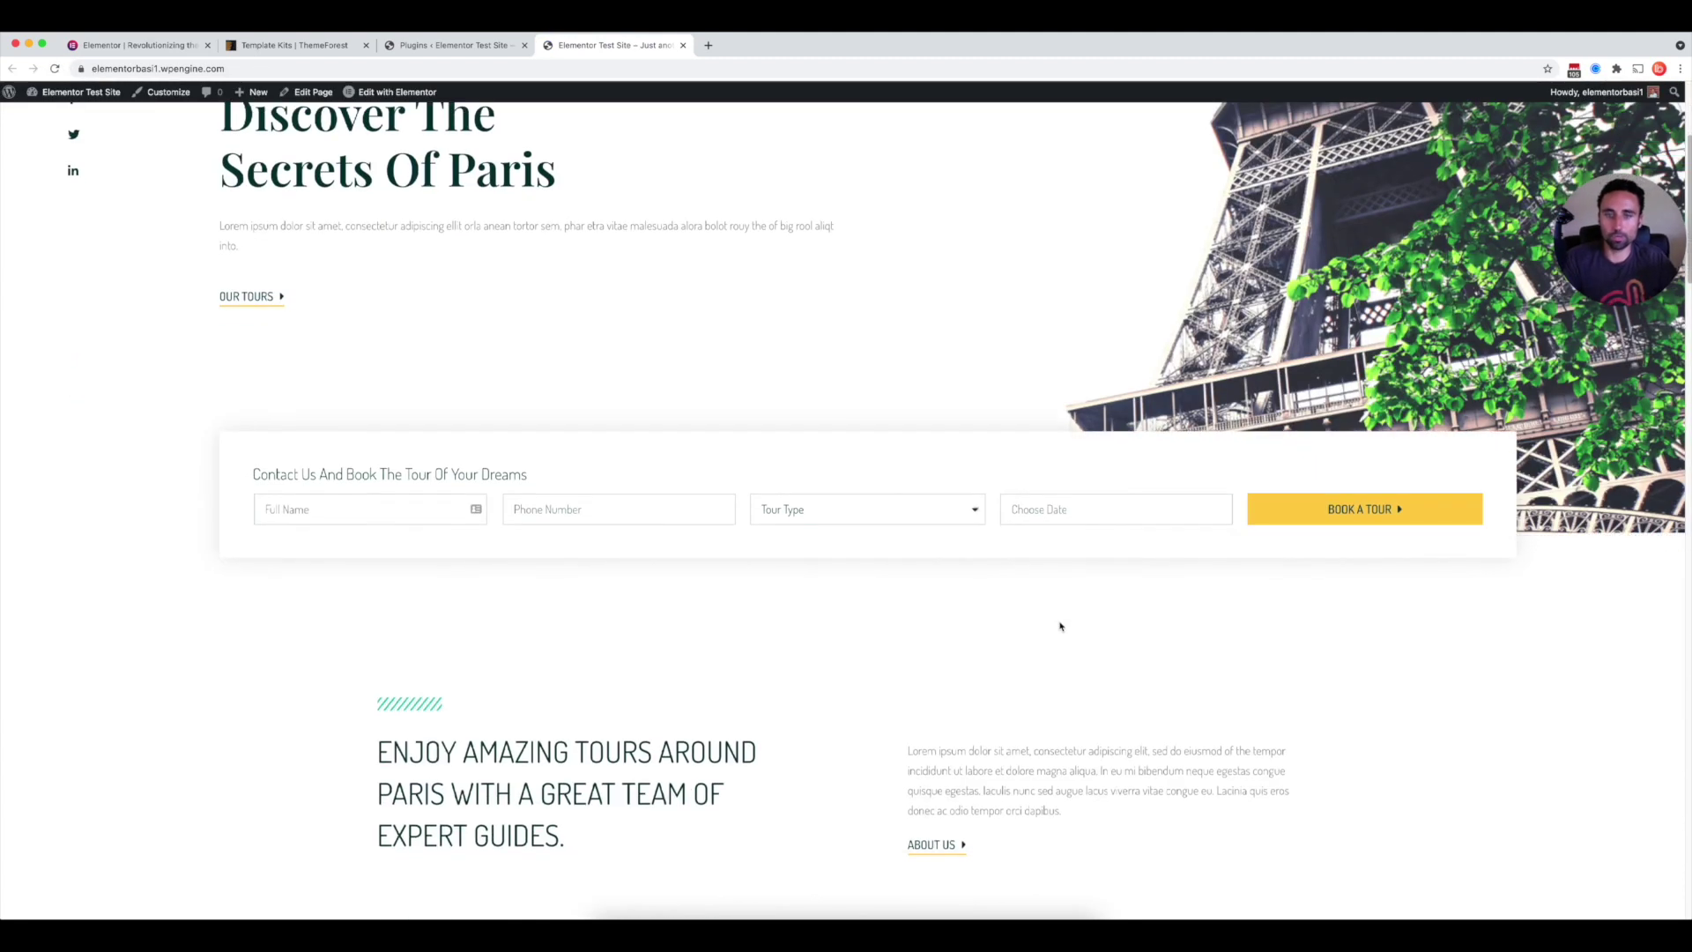
pyautogui.scroll(-7, 1061, 626)
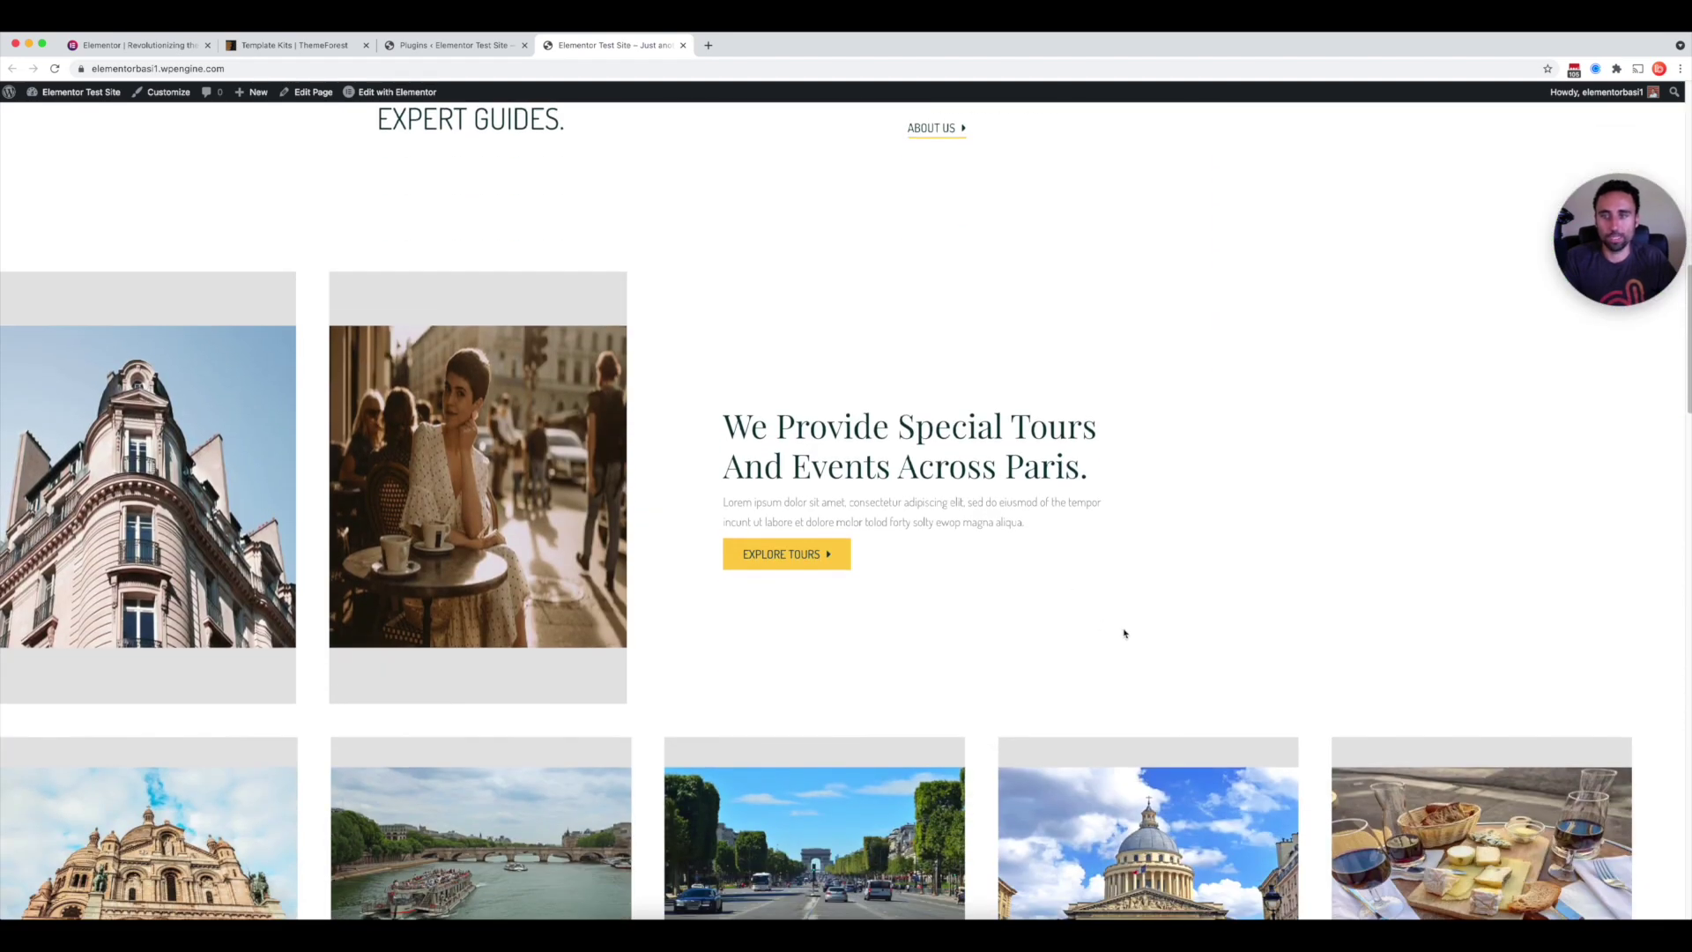
pyautogui.scroll(-2, 1122, 631)
pyautogui.scroll(-1, 1125, 633)
pyautogui.scroll(-8, 1049, 741)
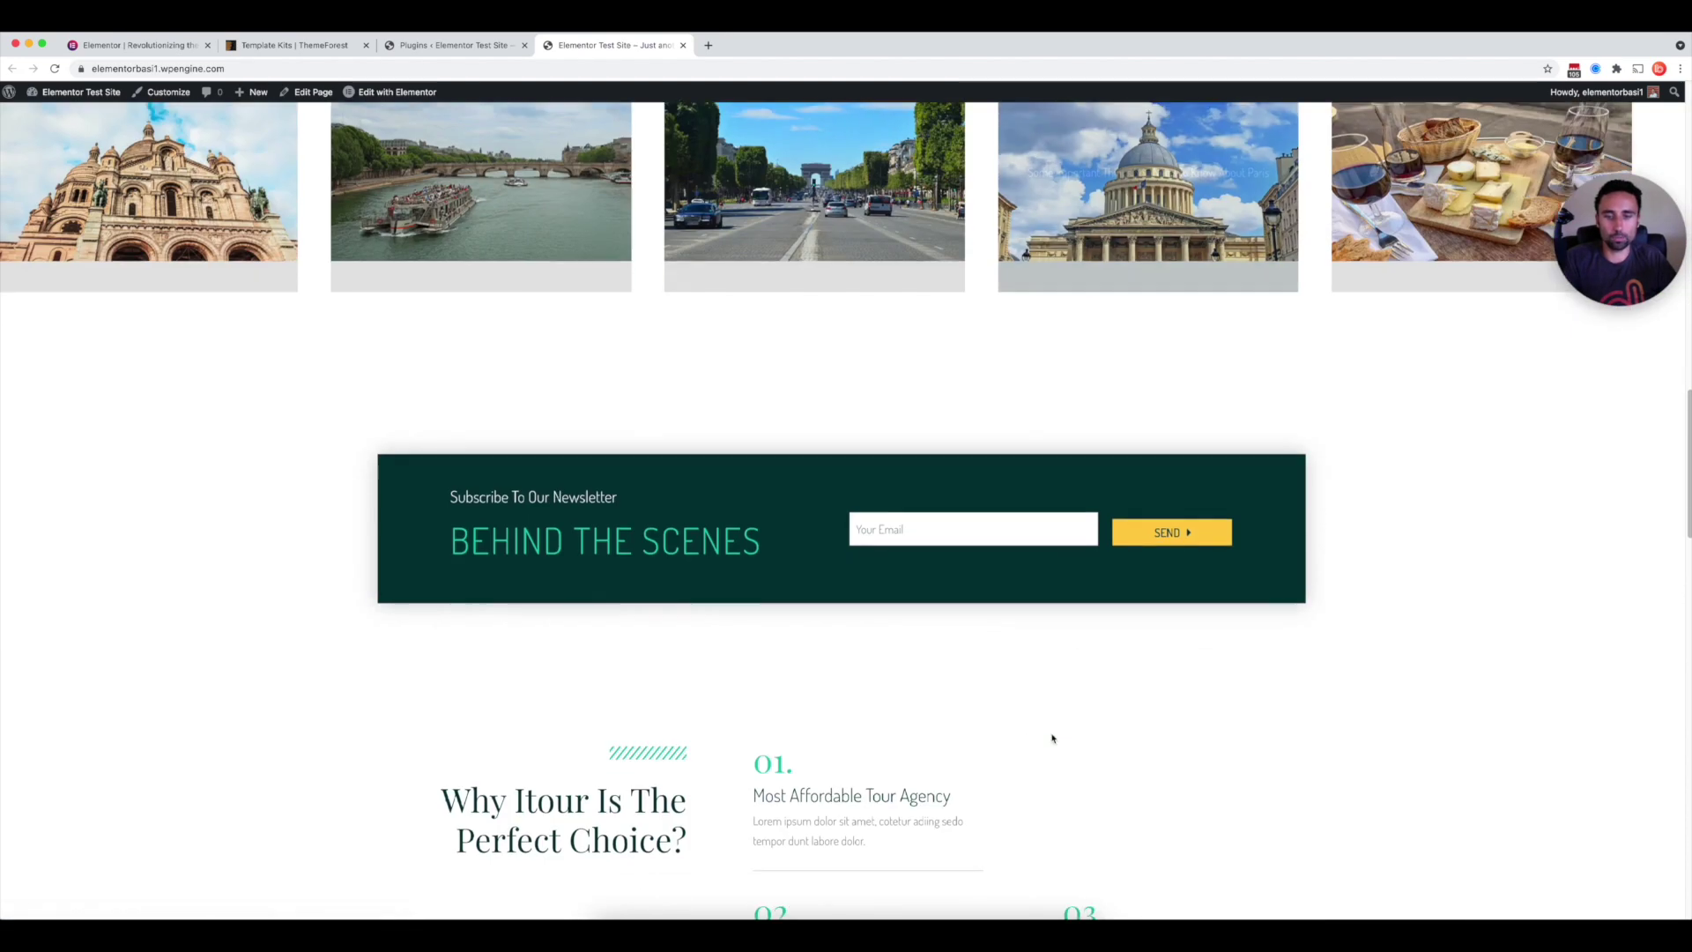
pyautogui.scroll(-1, 1093, 670)
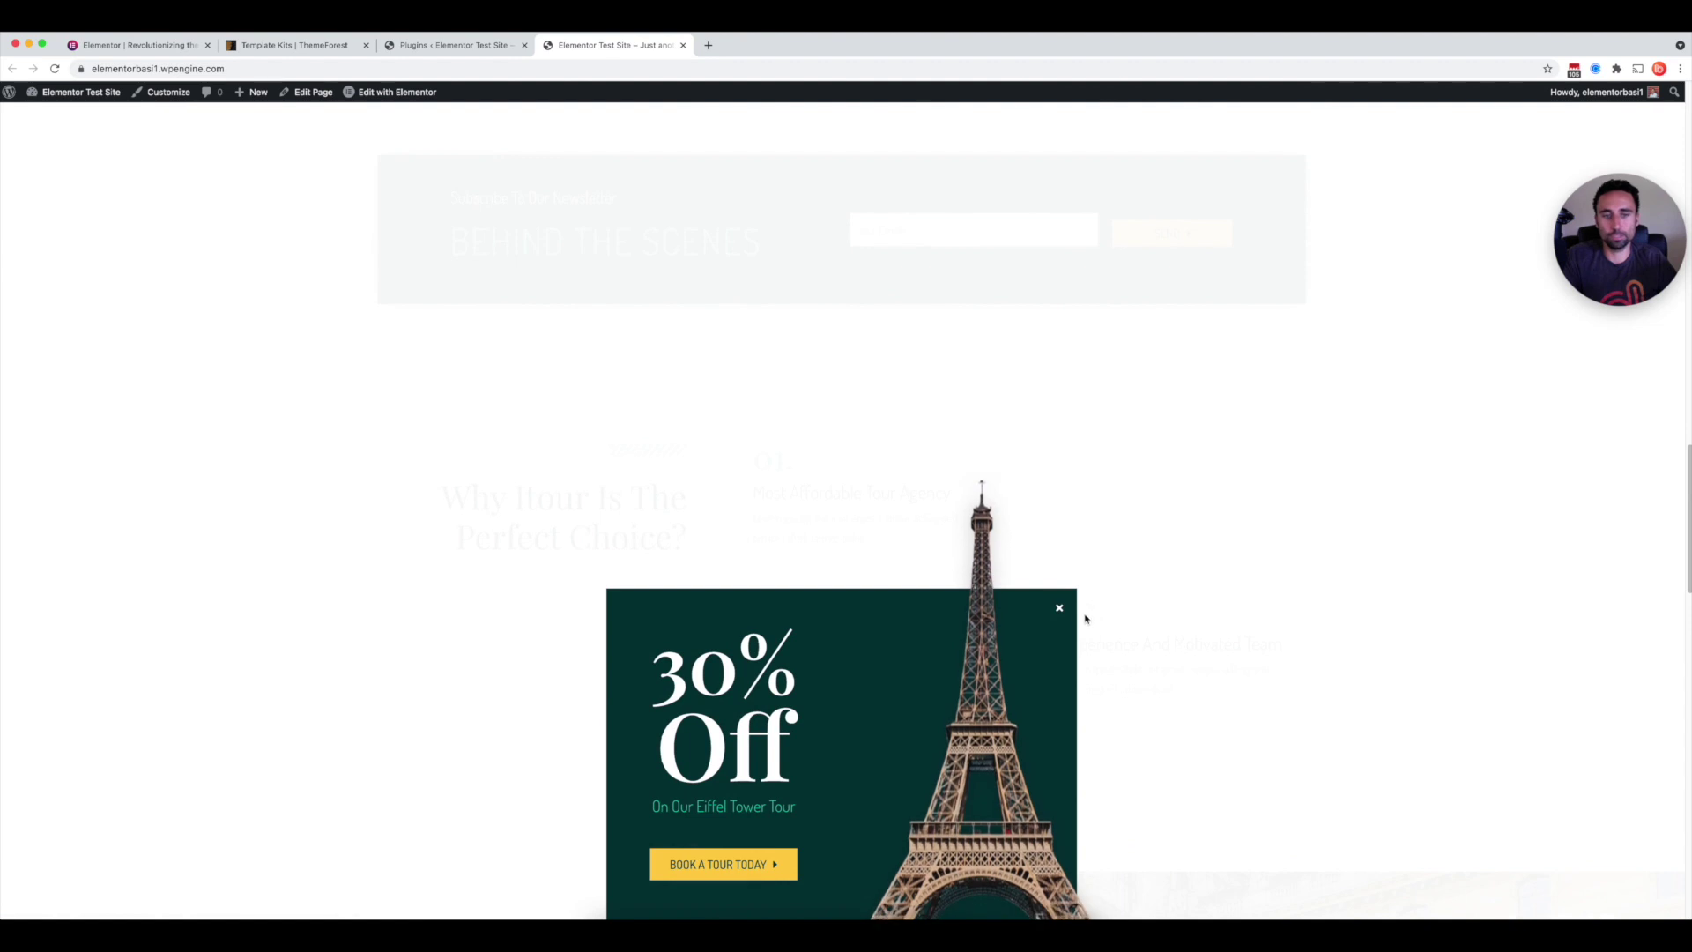
pyautogui.click(1060, 610)
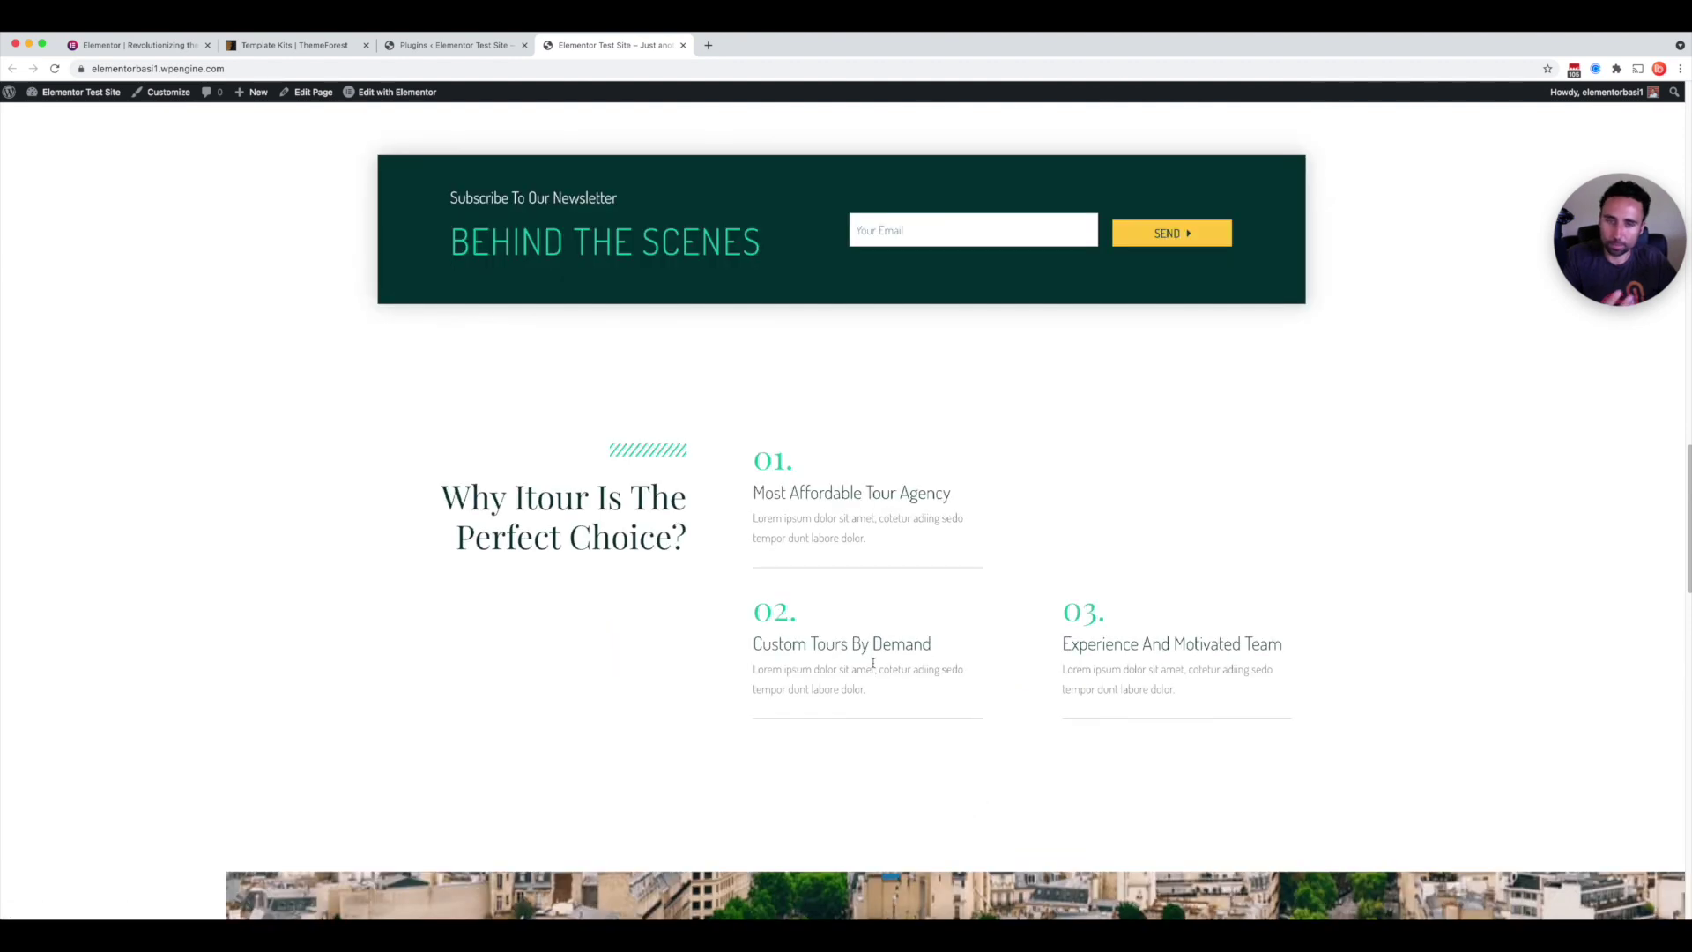
# - Review the rest of the homepage down to the photo gallery and footer, and check the site's installed plugins page
pyautogui.scroll(-10, 1050, 733)
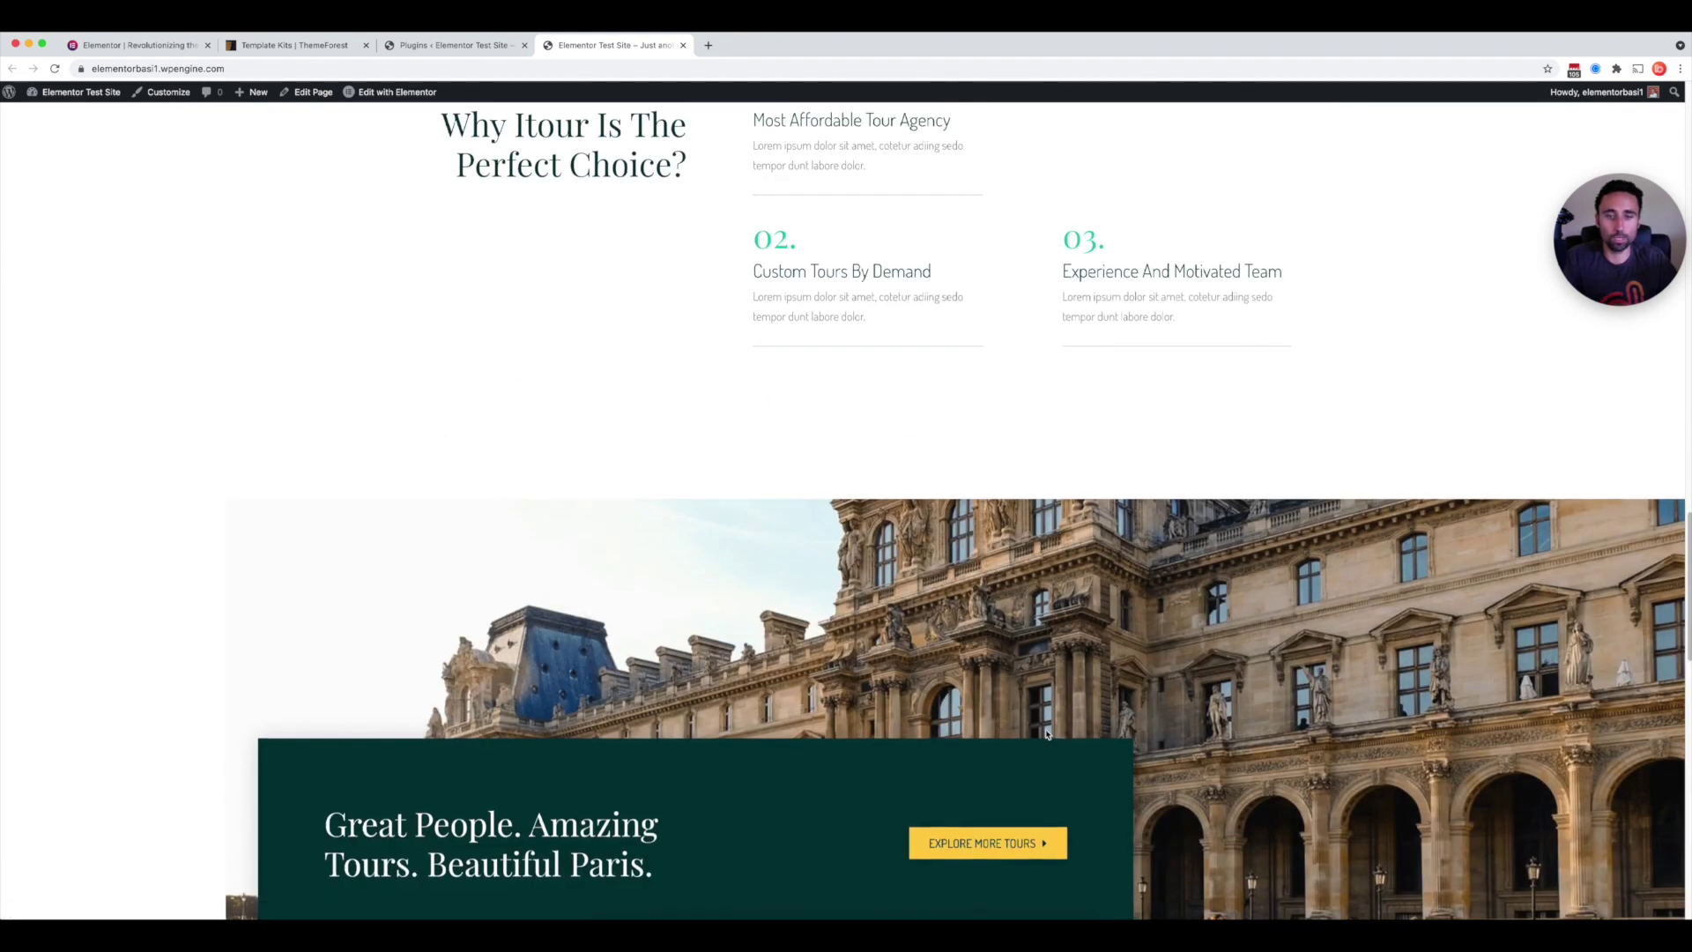
pyautogui.scroll(-9, 1048, 725)
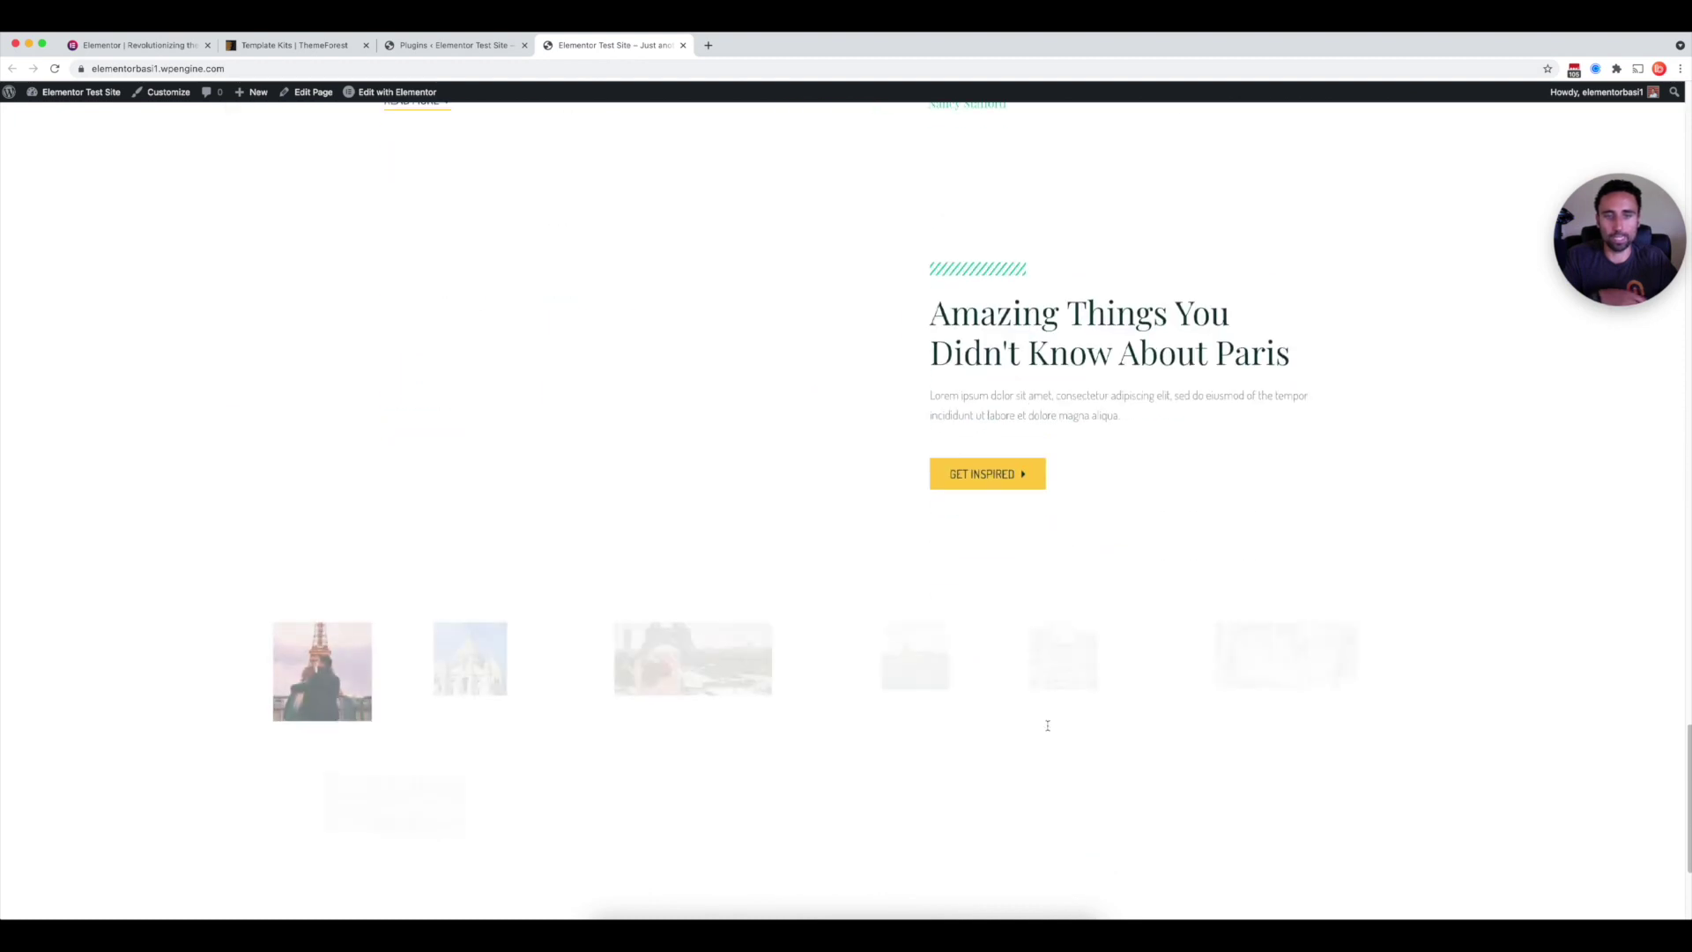
pyautogui.scroll(-1, 1049, 730)
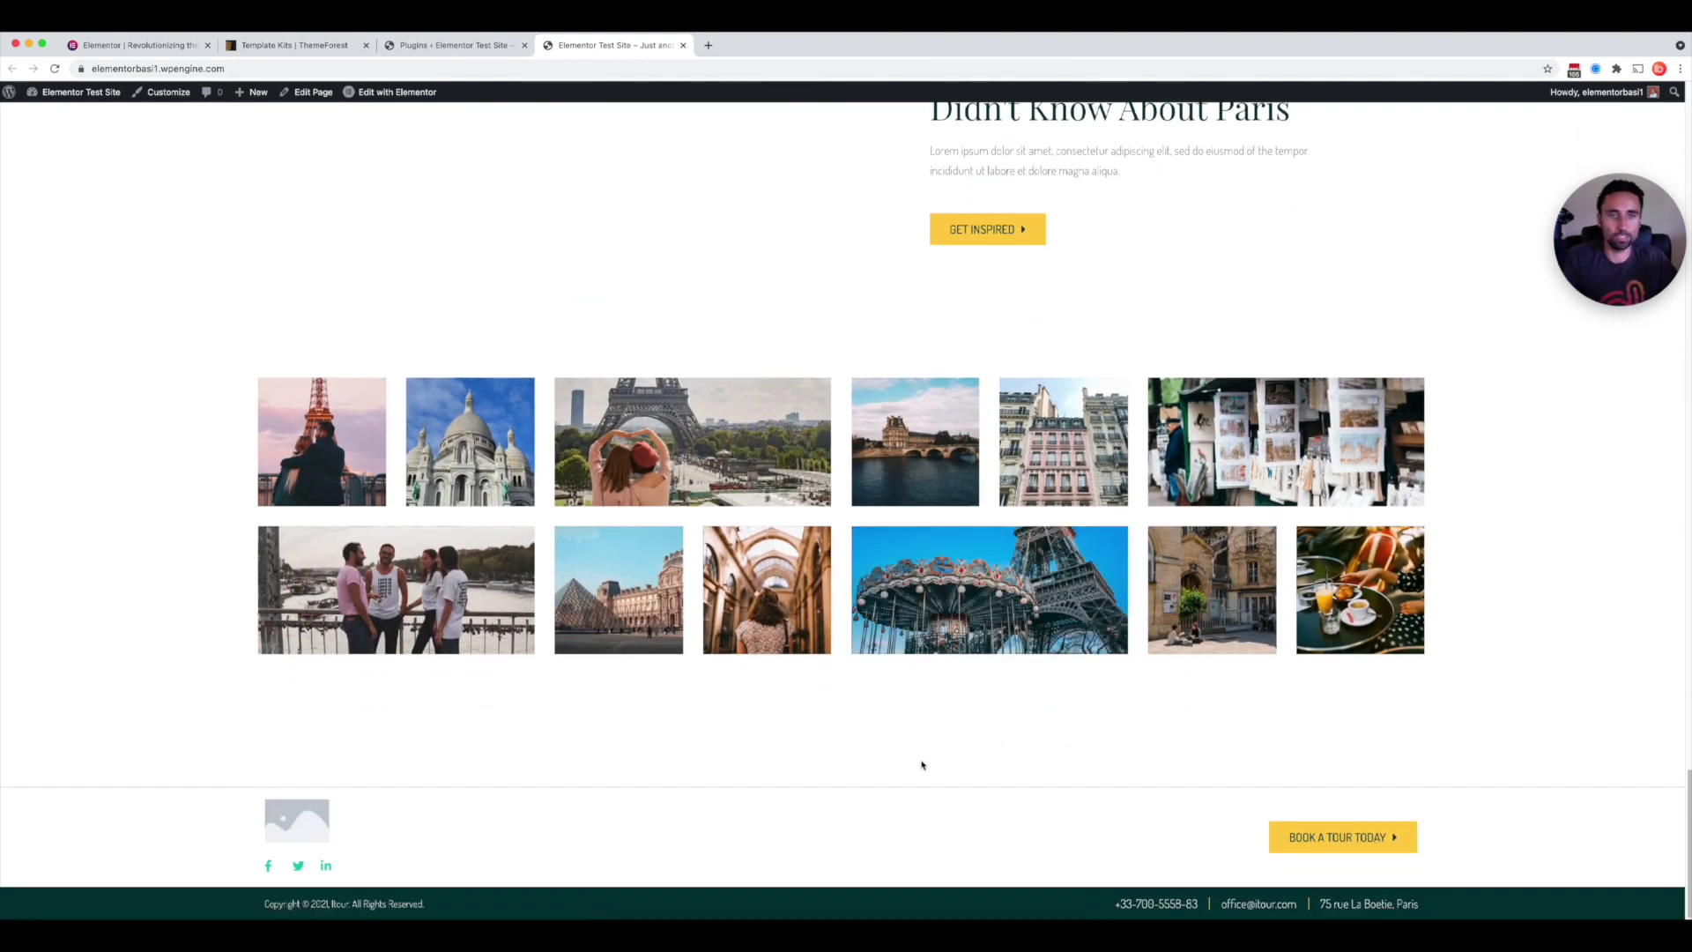
pyautogui.scroll(10, 922, 767)
pyautogui.scroll(15, 931, 751)
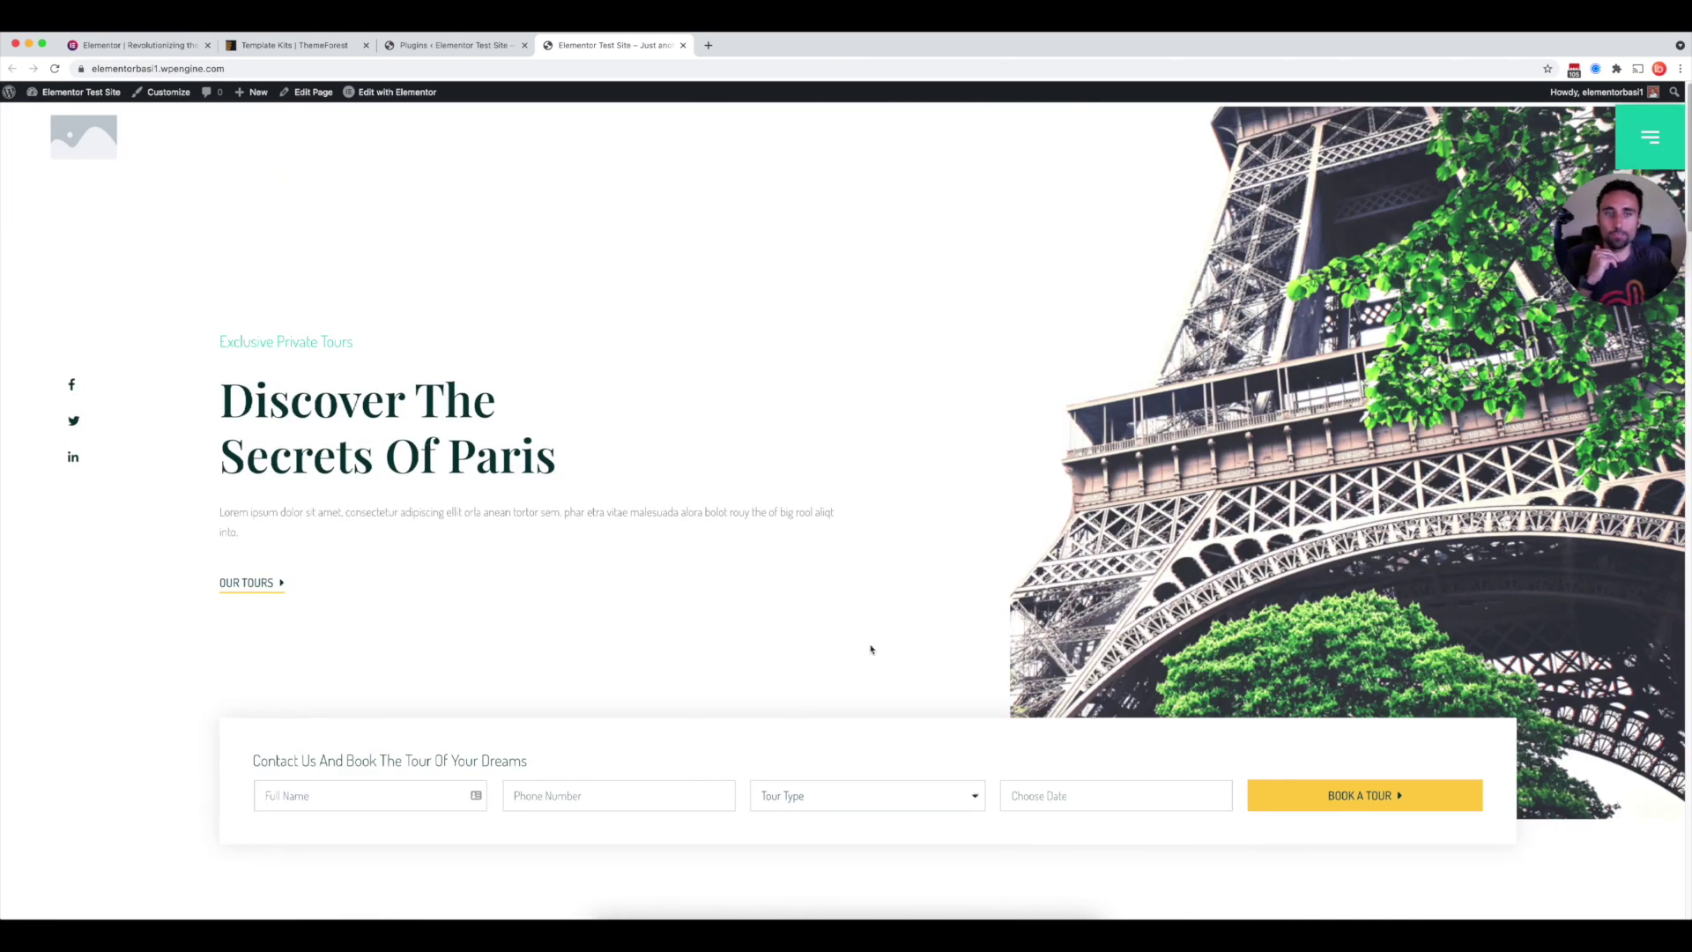
pyautogui.click(454, 45)
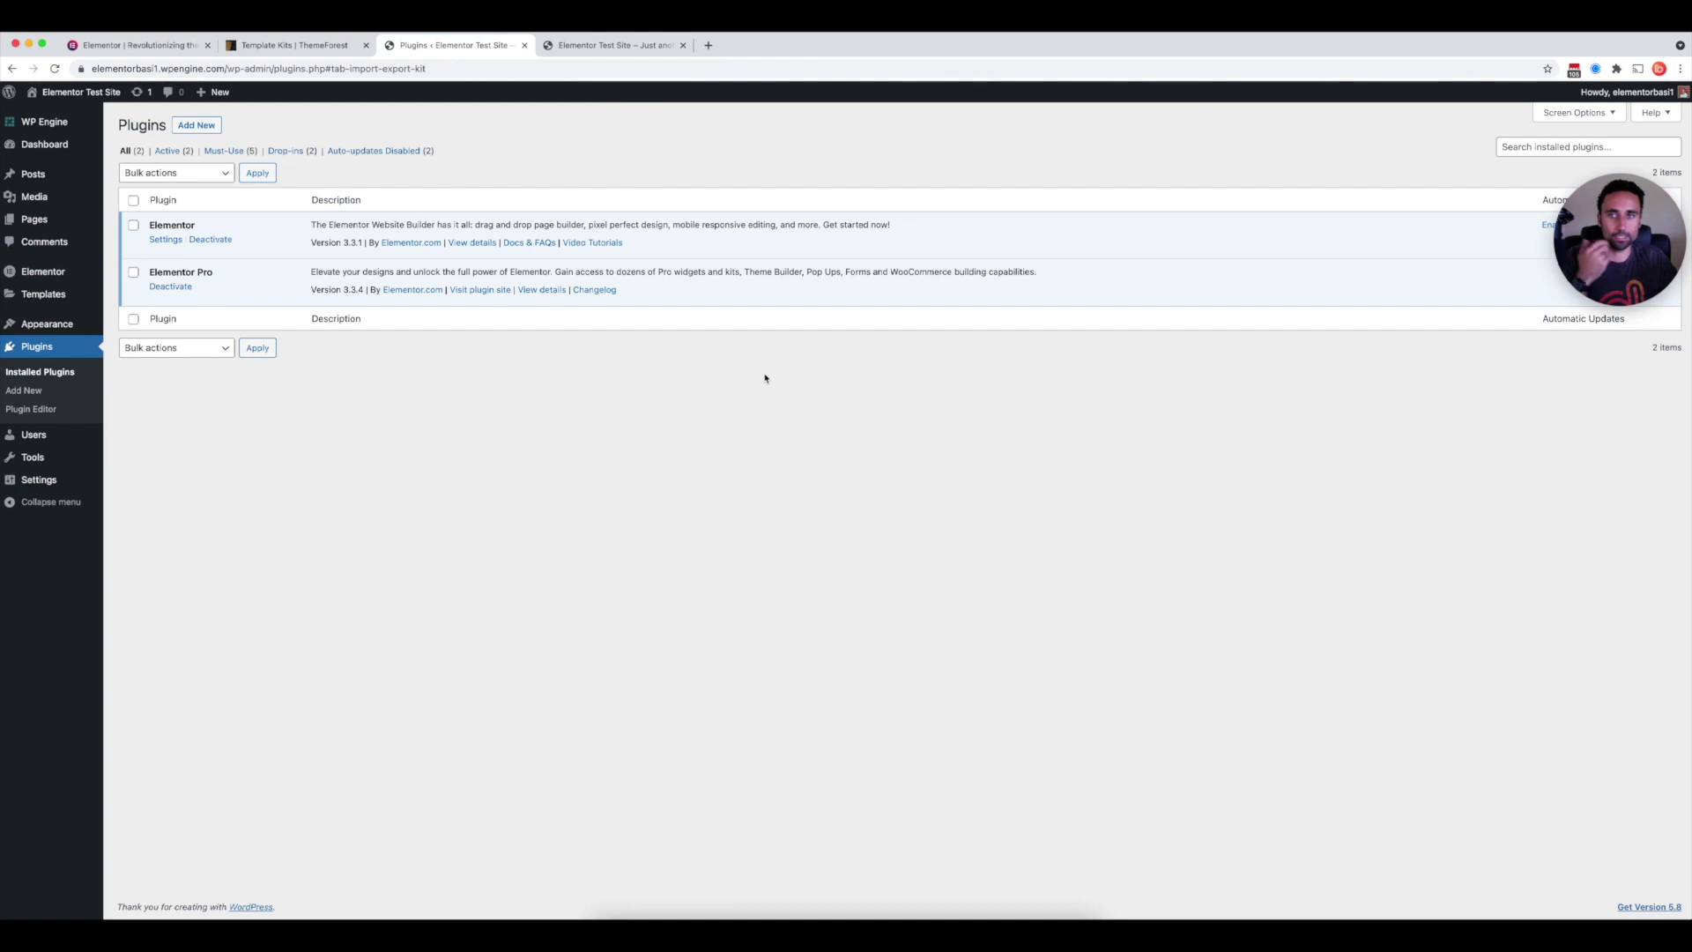
pyautogui.click(608, 44)
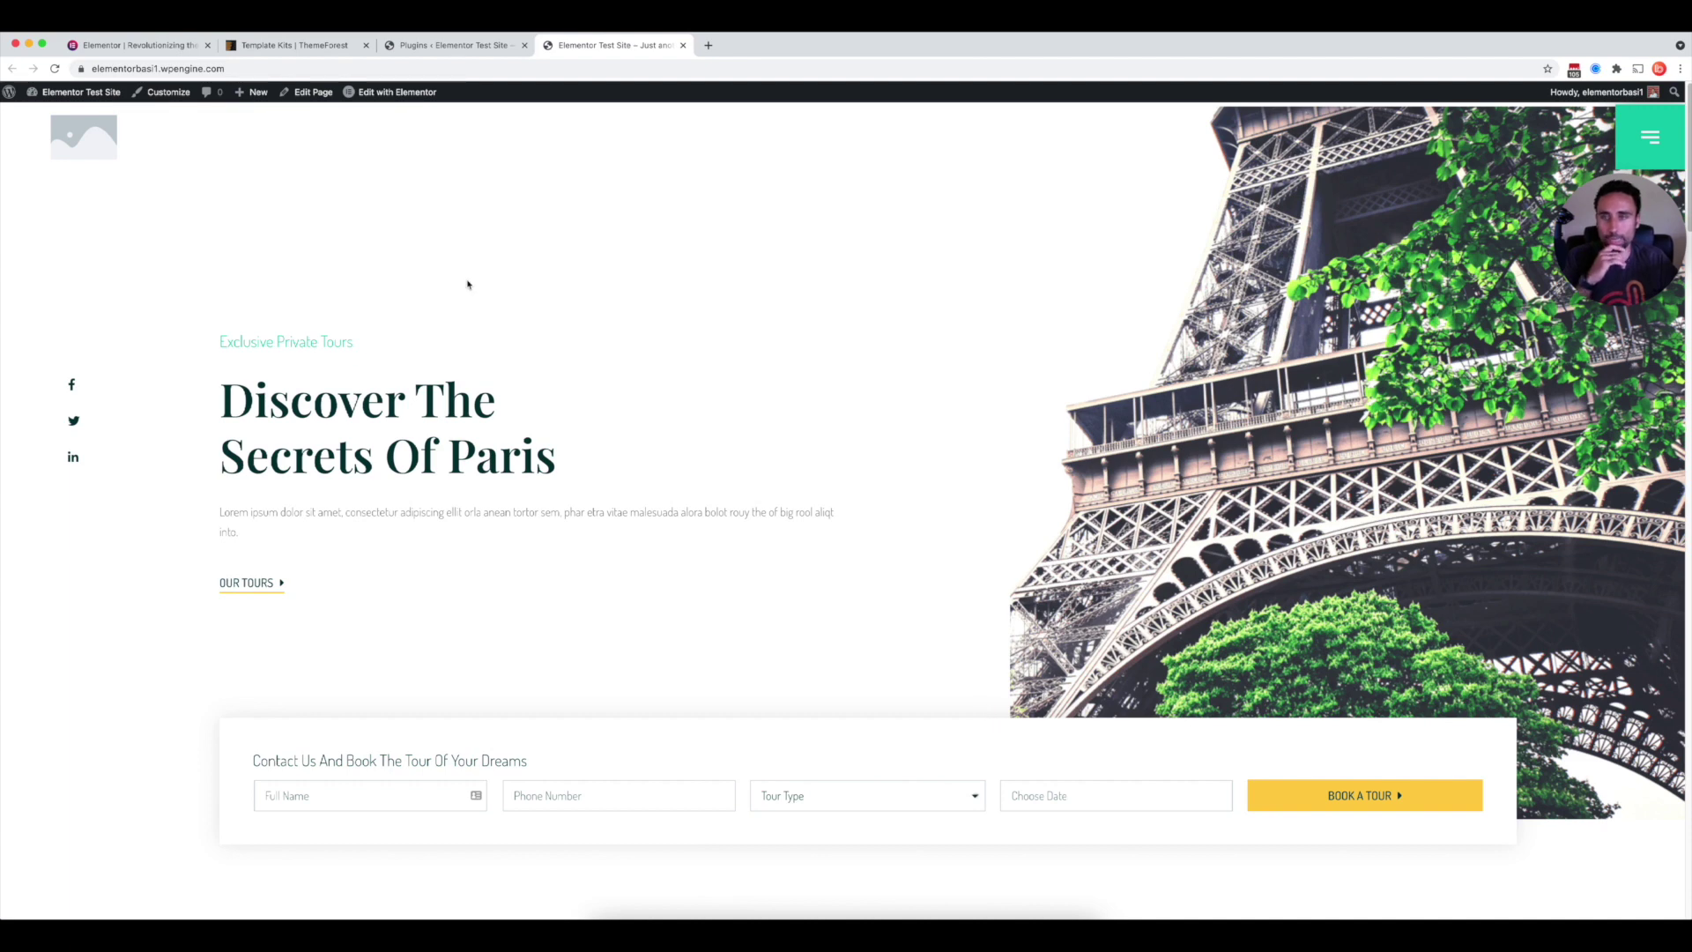
# - Switch to the Elementor 3.3 release page and read its performance section, including the Inline CSS load and Conditional CSS load cards
pyautogui.click(136, 44)
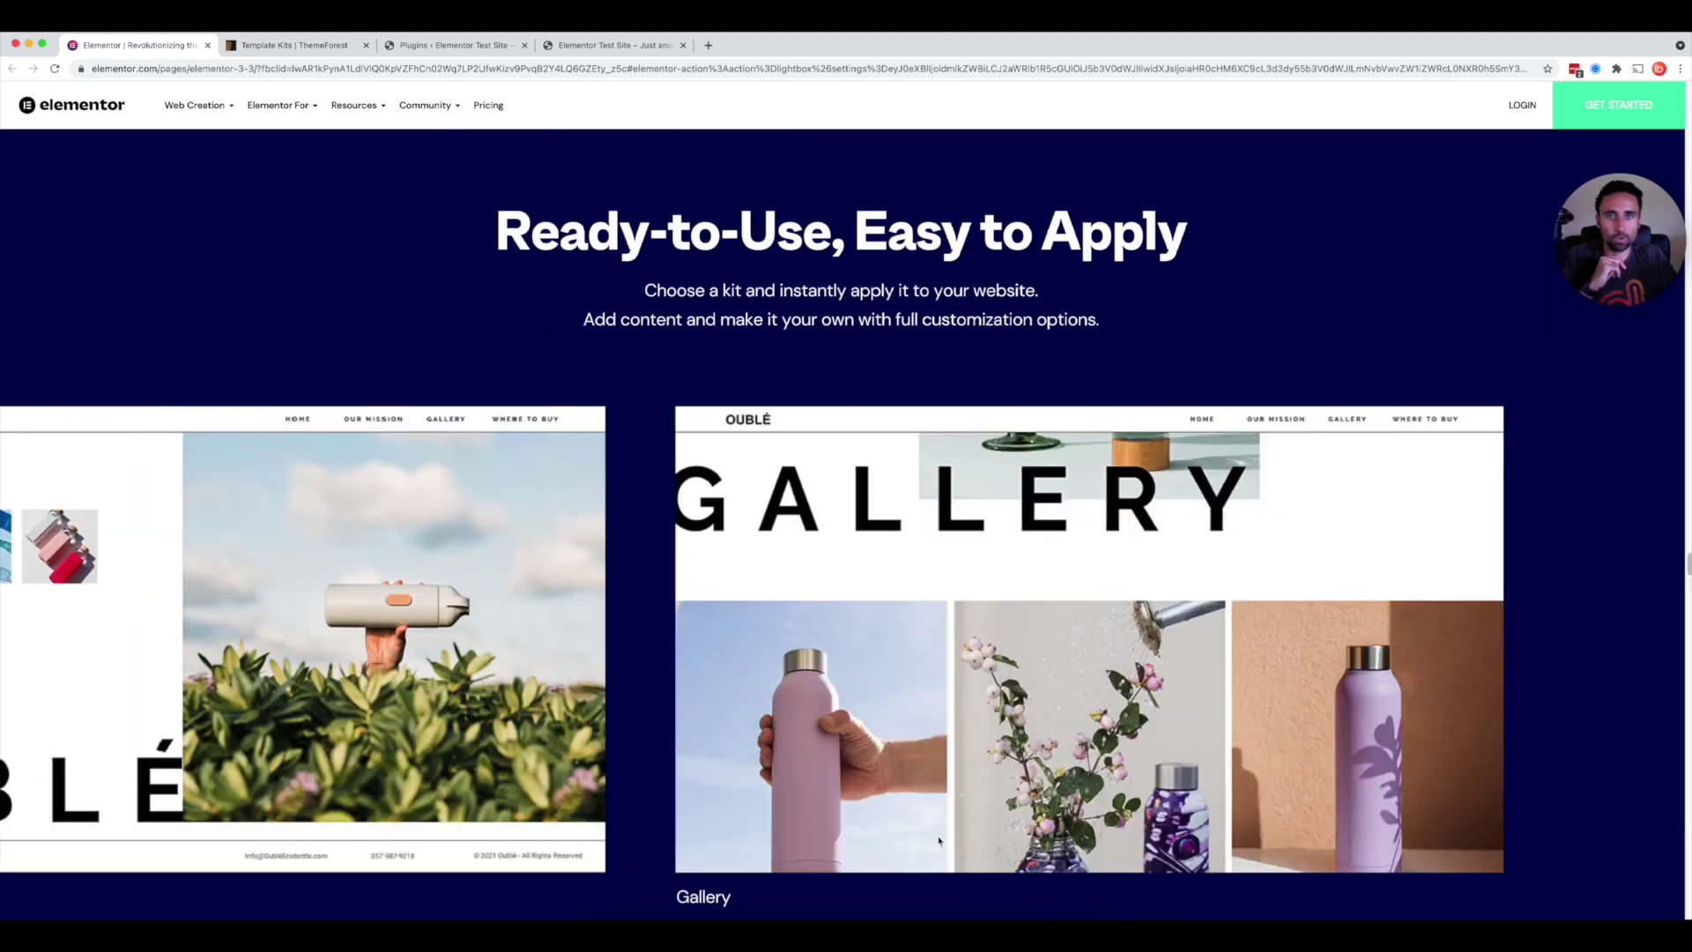
pyautogui.scroll(-5, 939, 828)
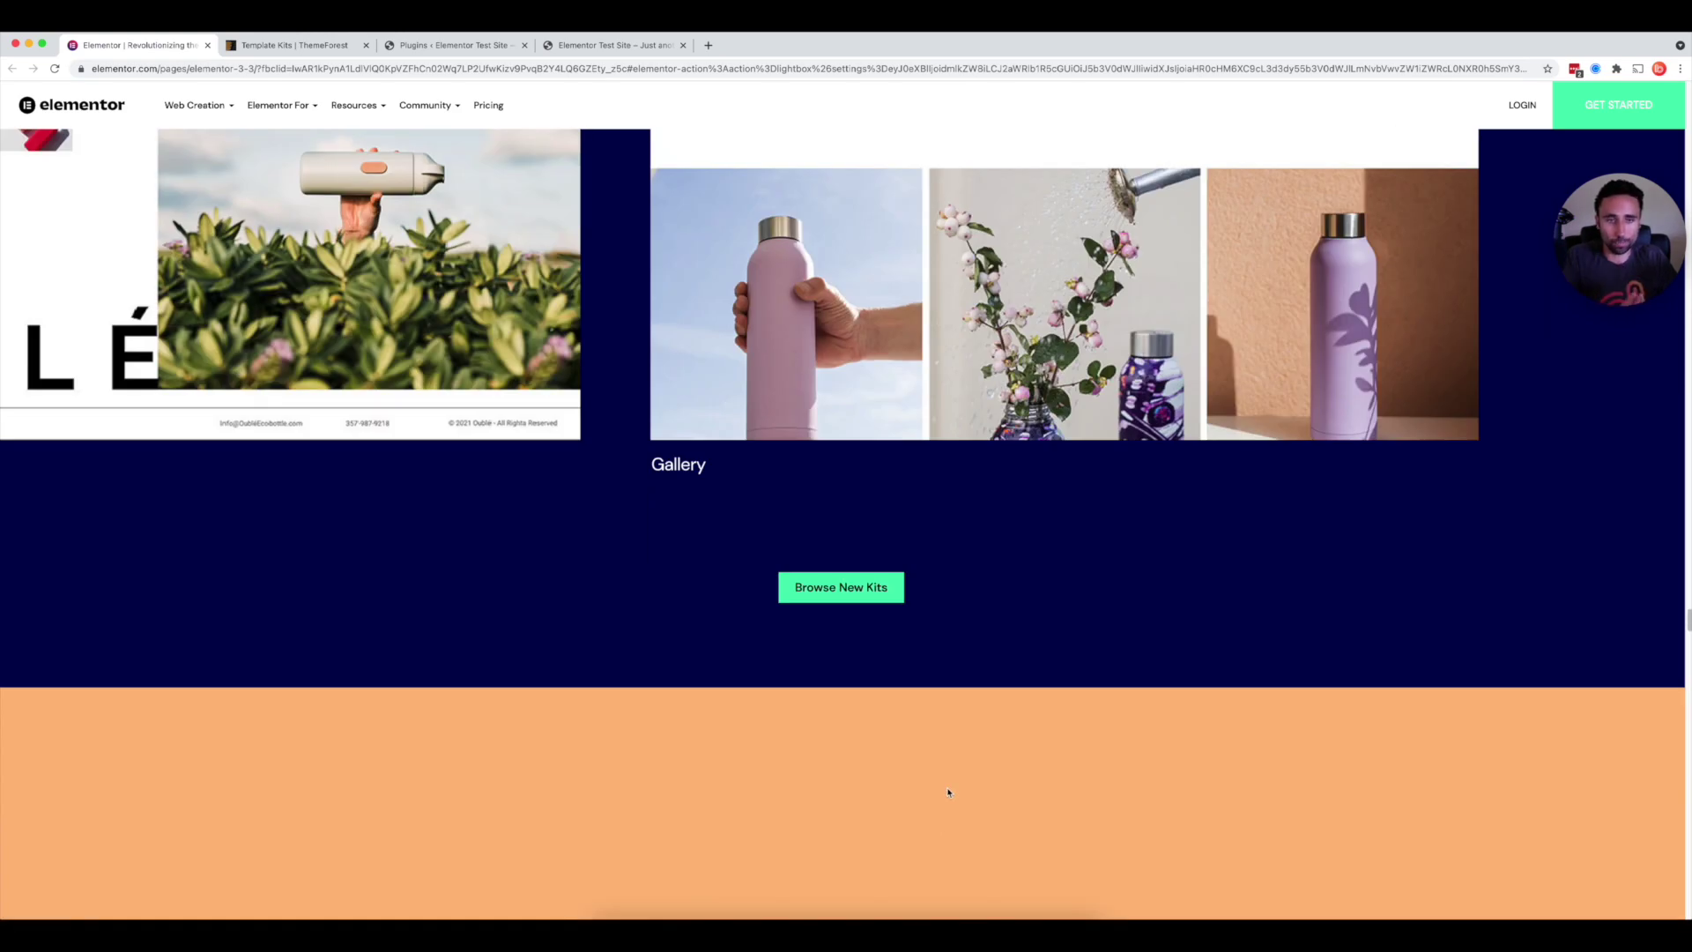
pyautogui.scroll(-6, 958, 784)
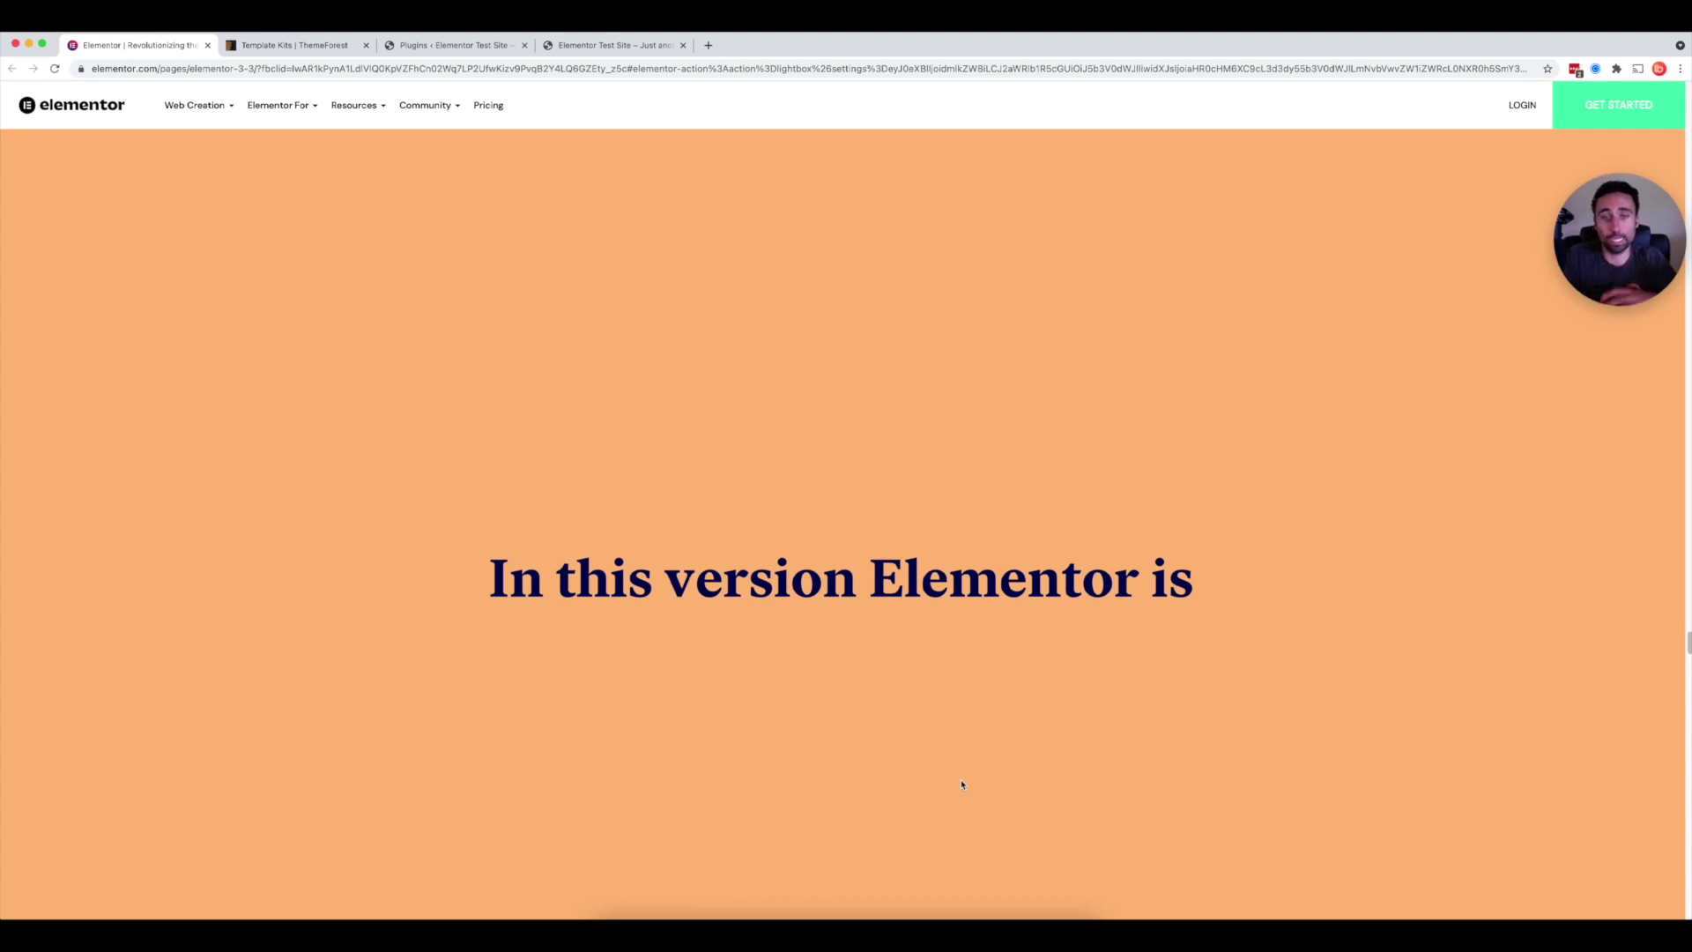
pyautogui.scroll(-5, 966, 763)
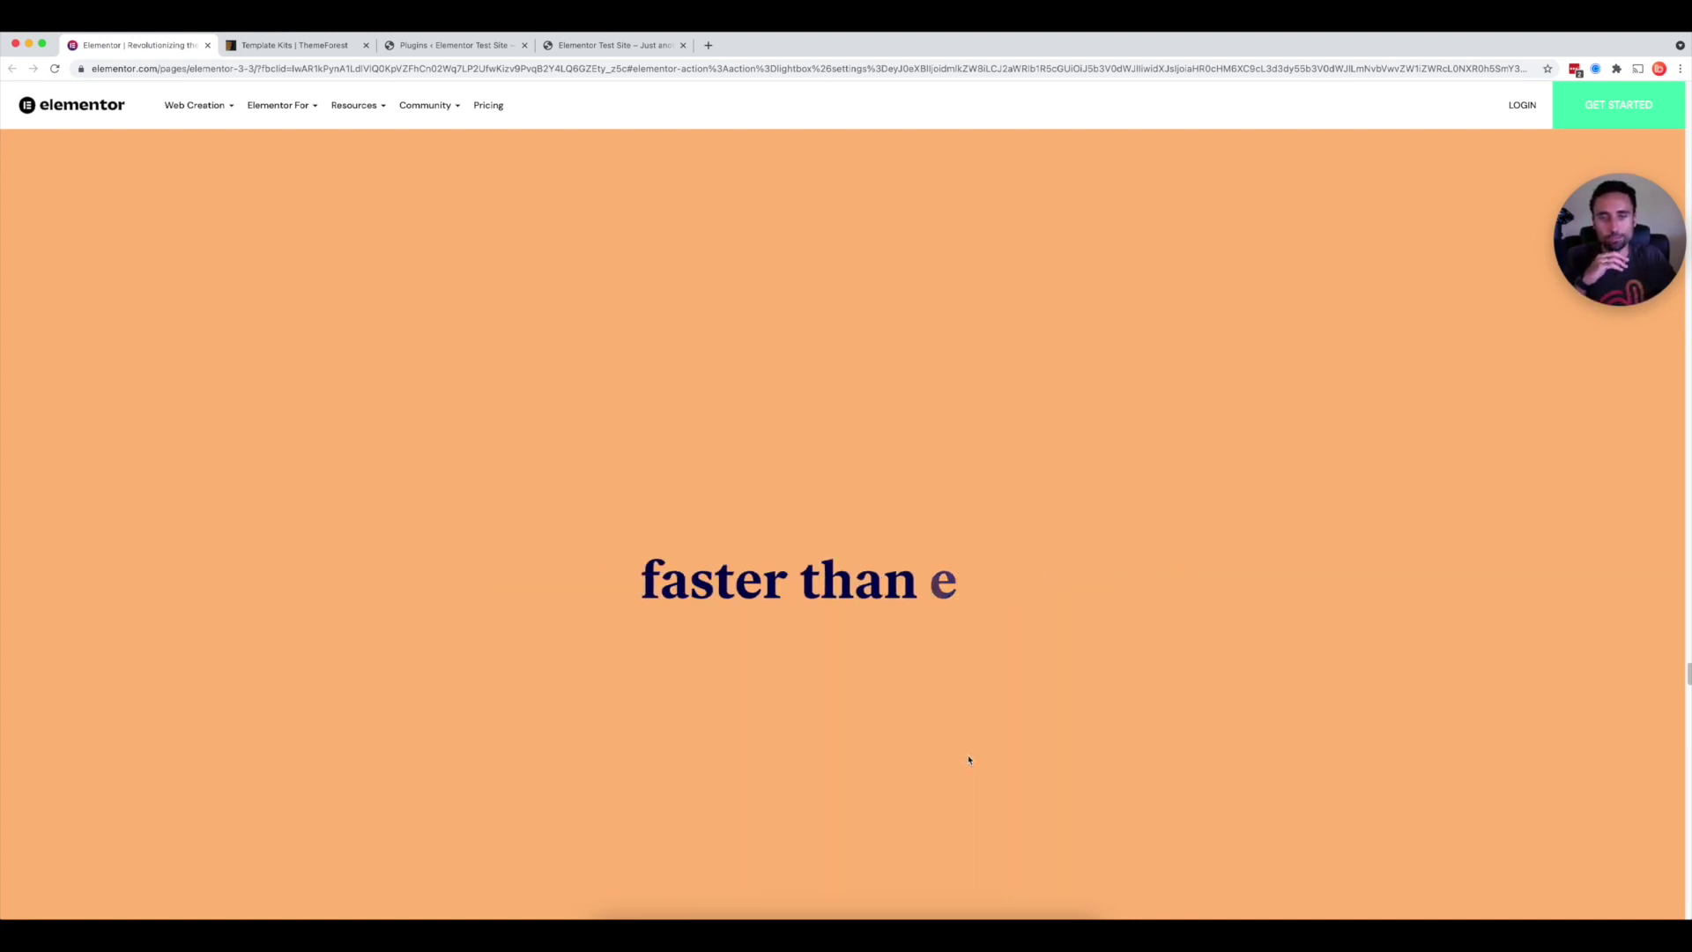
pyautogui.scroll(-3, 973, 757)
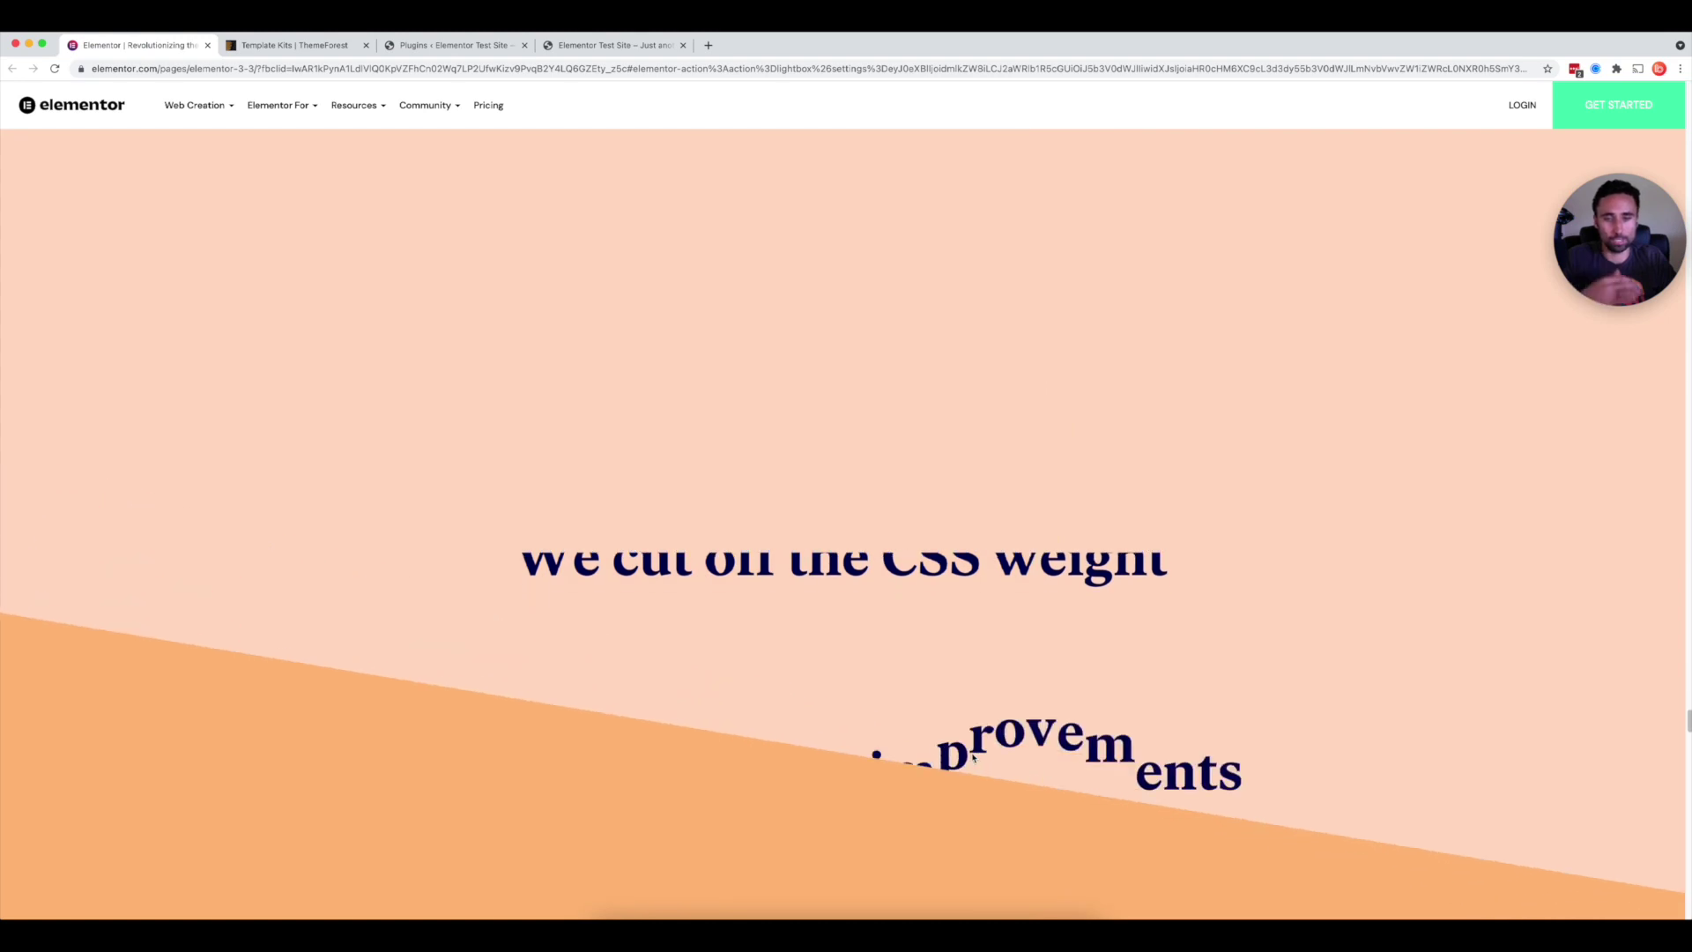
pyautogui.scroll(-2, 974, 758)
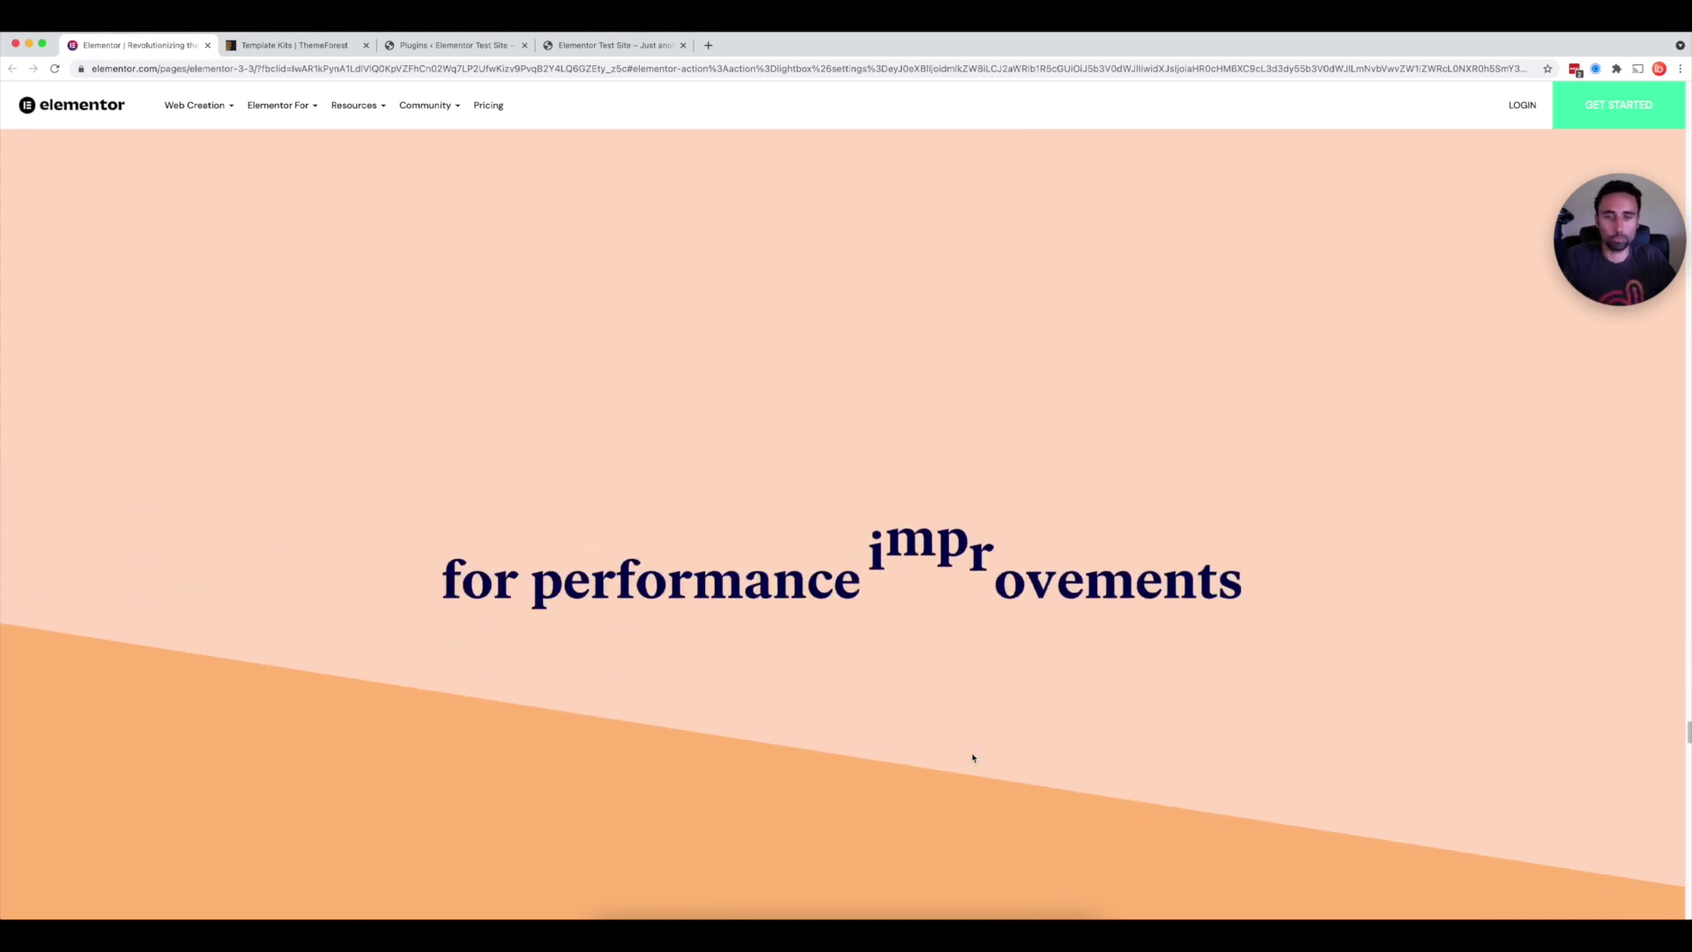
pyautogui.scroll(-2, 973, 757)
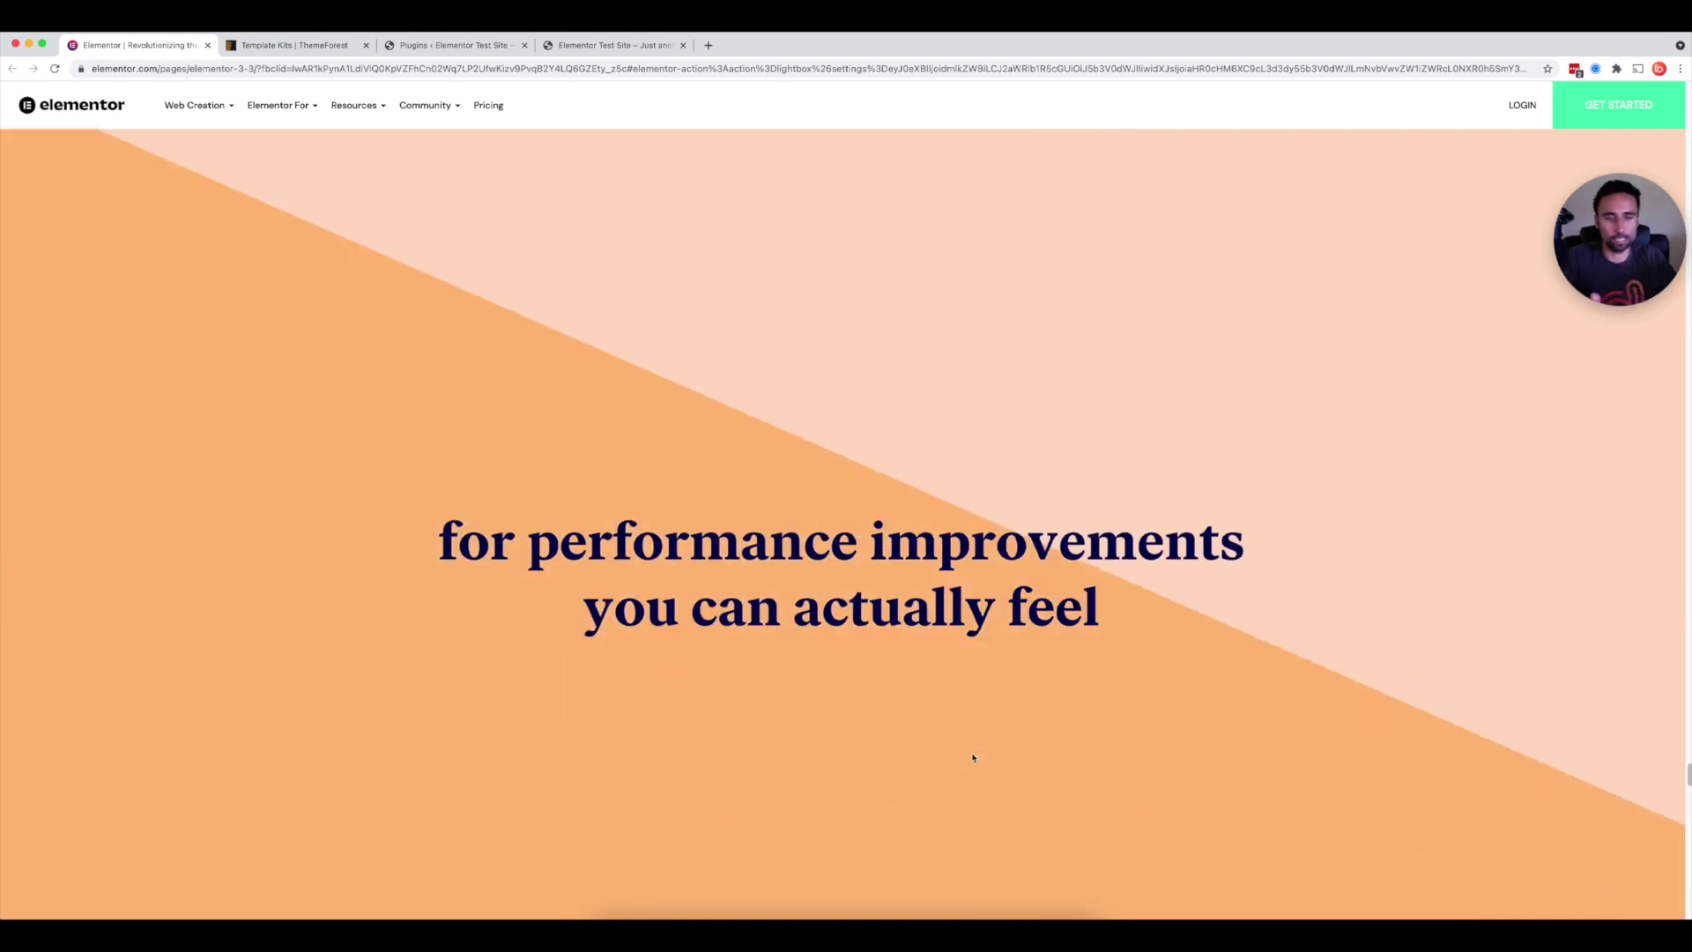
pyautogui.scroll(-2, 973, 757)
pyautogui.scroll(-2, 973, 757)
pyautogui.scroll(-2, 964, 757)
pyautogui.scroll(-10, 970, 756)
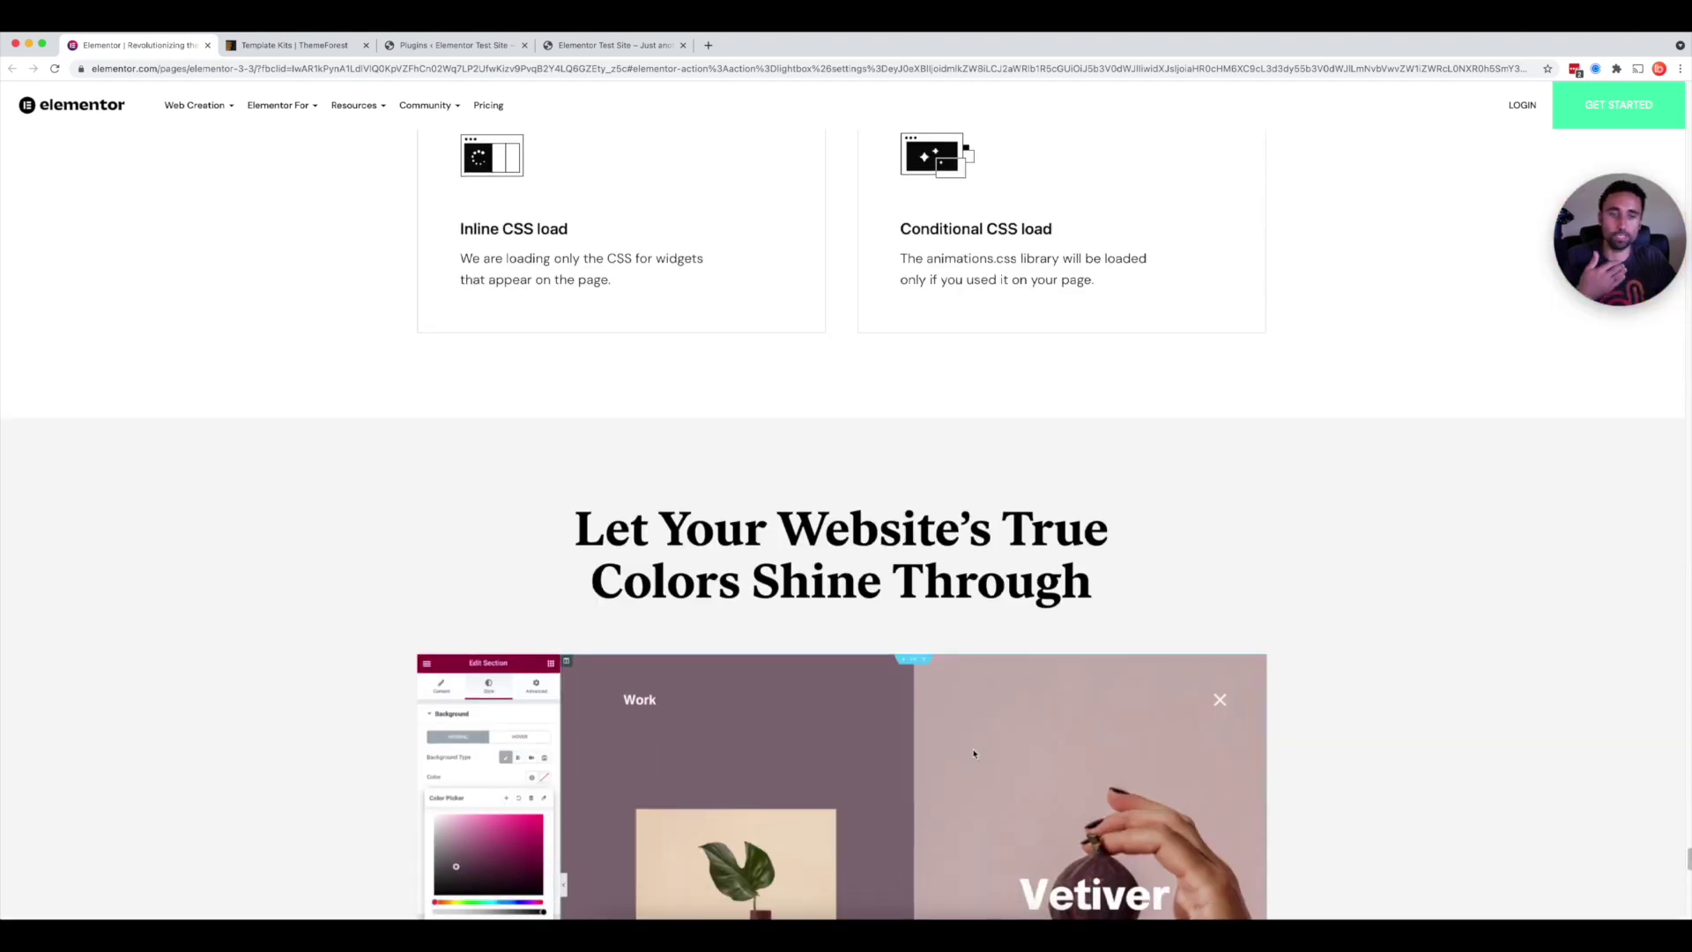
pyautogui.scroll(3, 974, 756)
pyautogui.scroll(1, 974, 754)
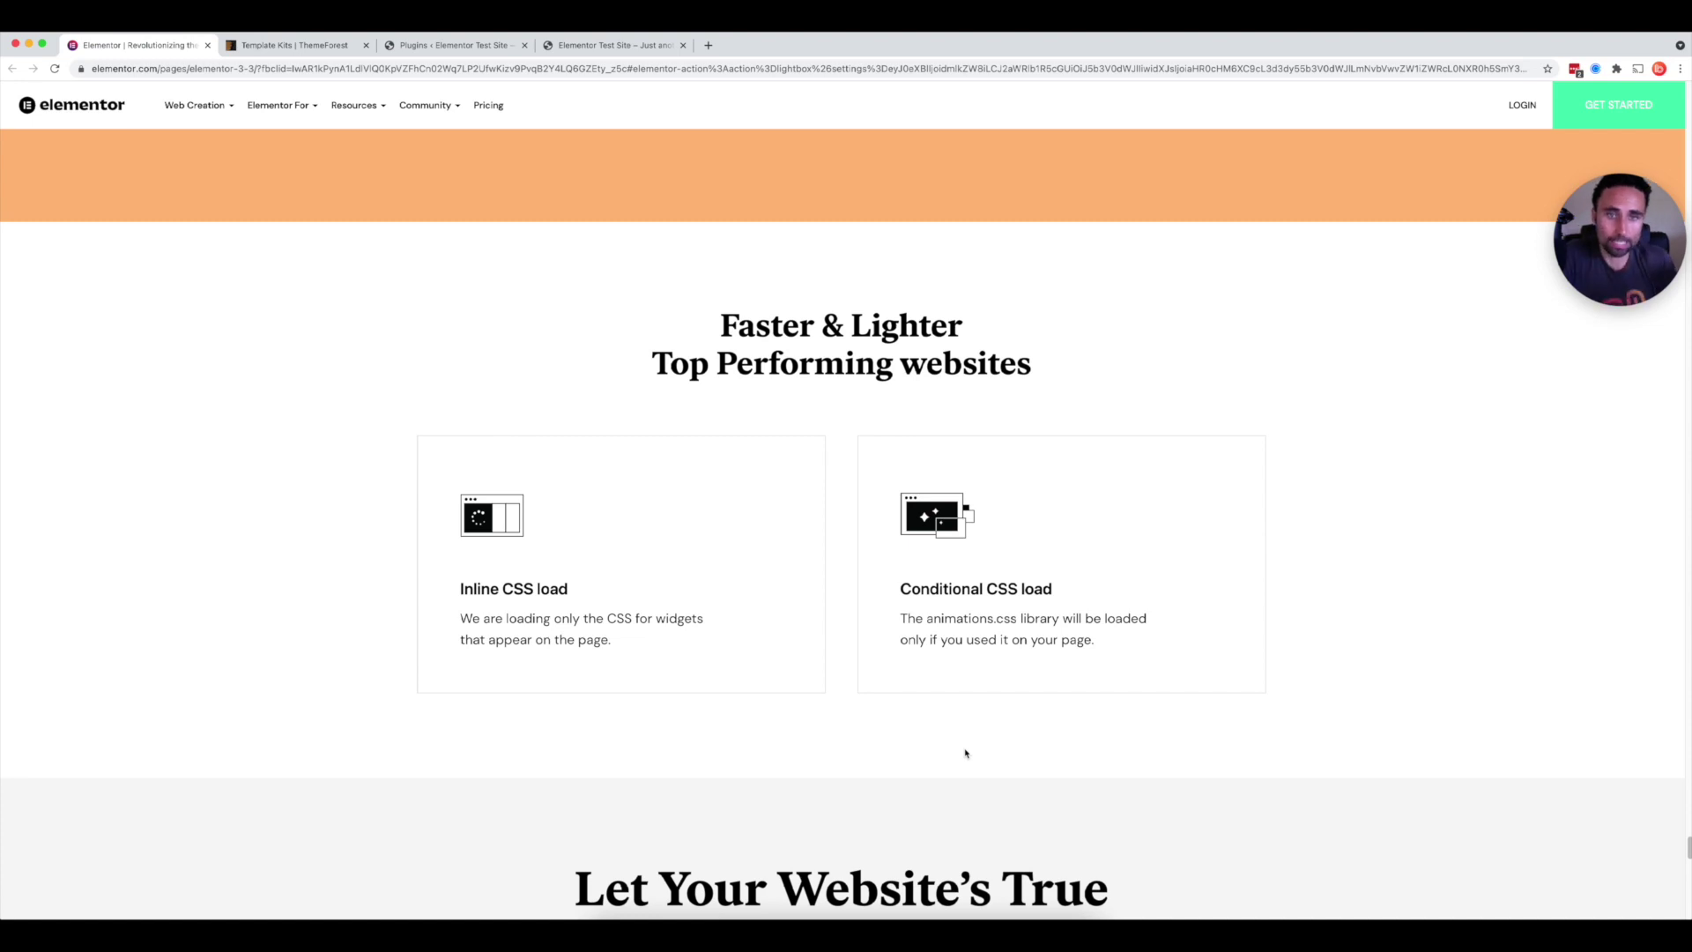
# - Look again at the test site's homepage banner and tour booking form, then return to the Elementor 3.3 release page
pyautogui.click(642, 44)
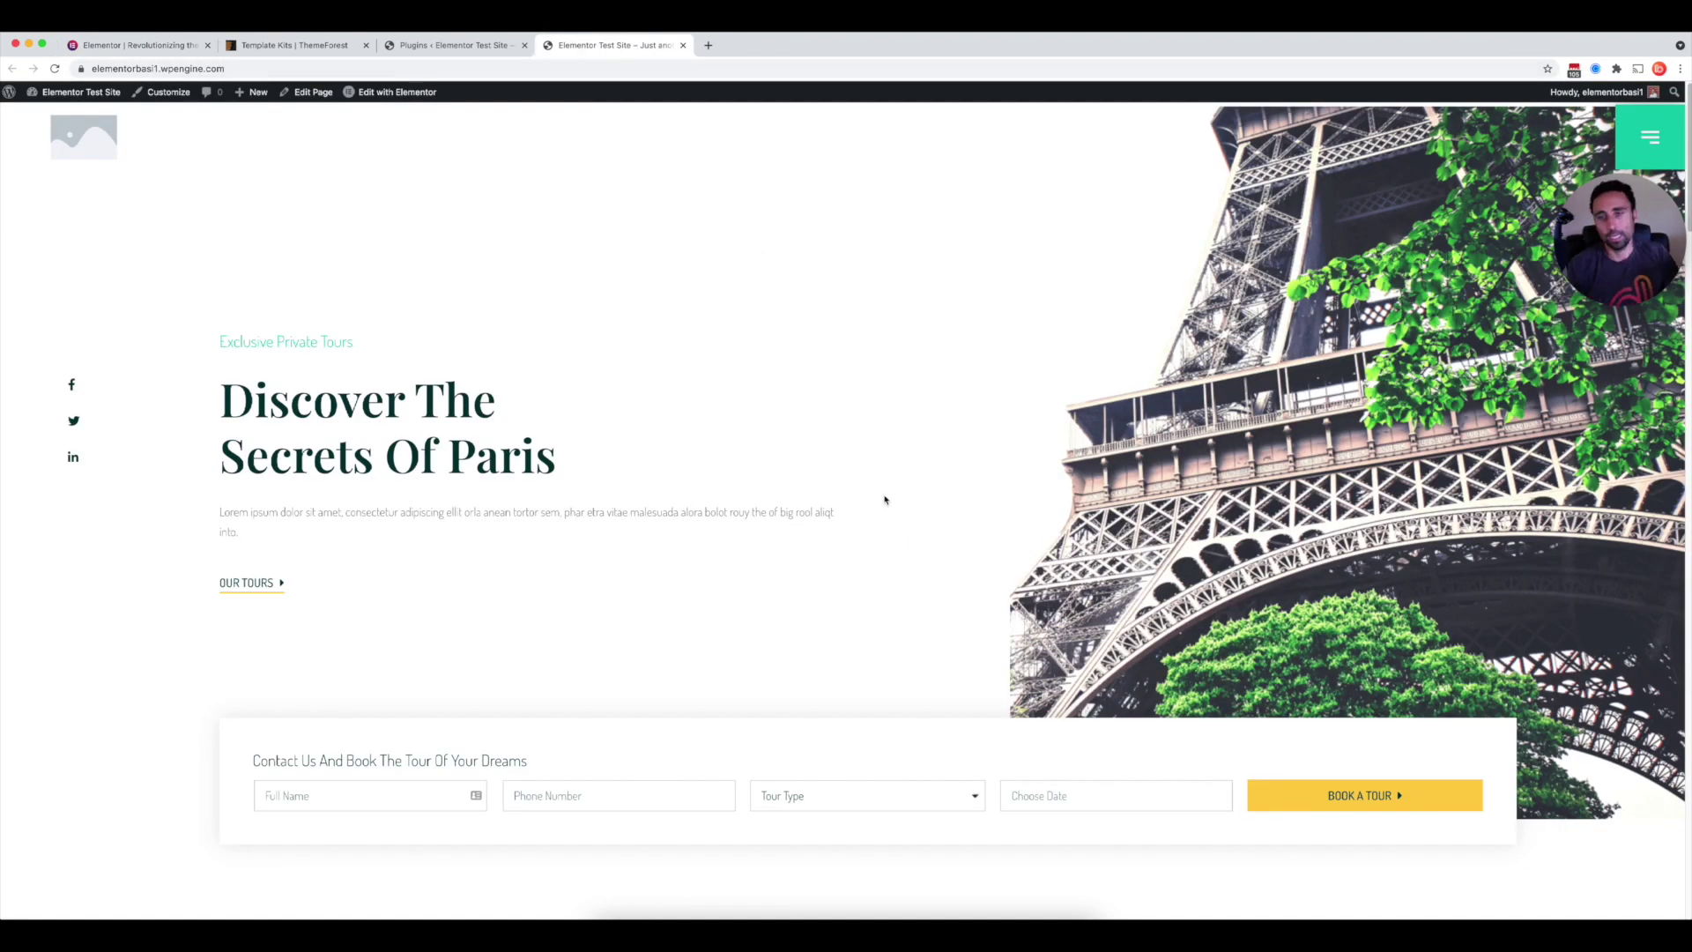
pyautogui.scroll(-3, 952, 669)
pyautogui.scroll(3, 956, 672)
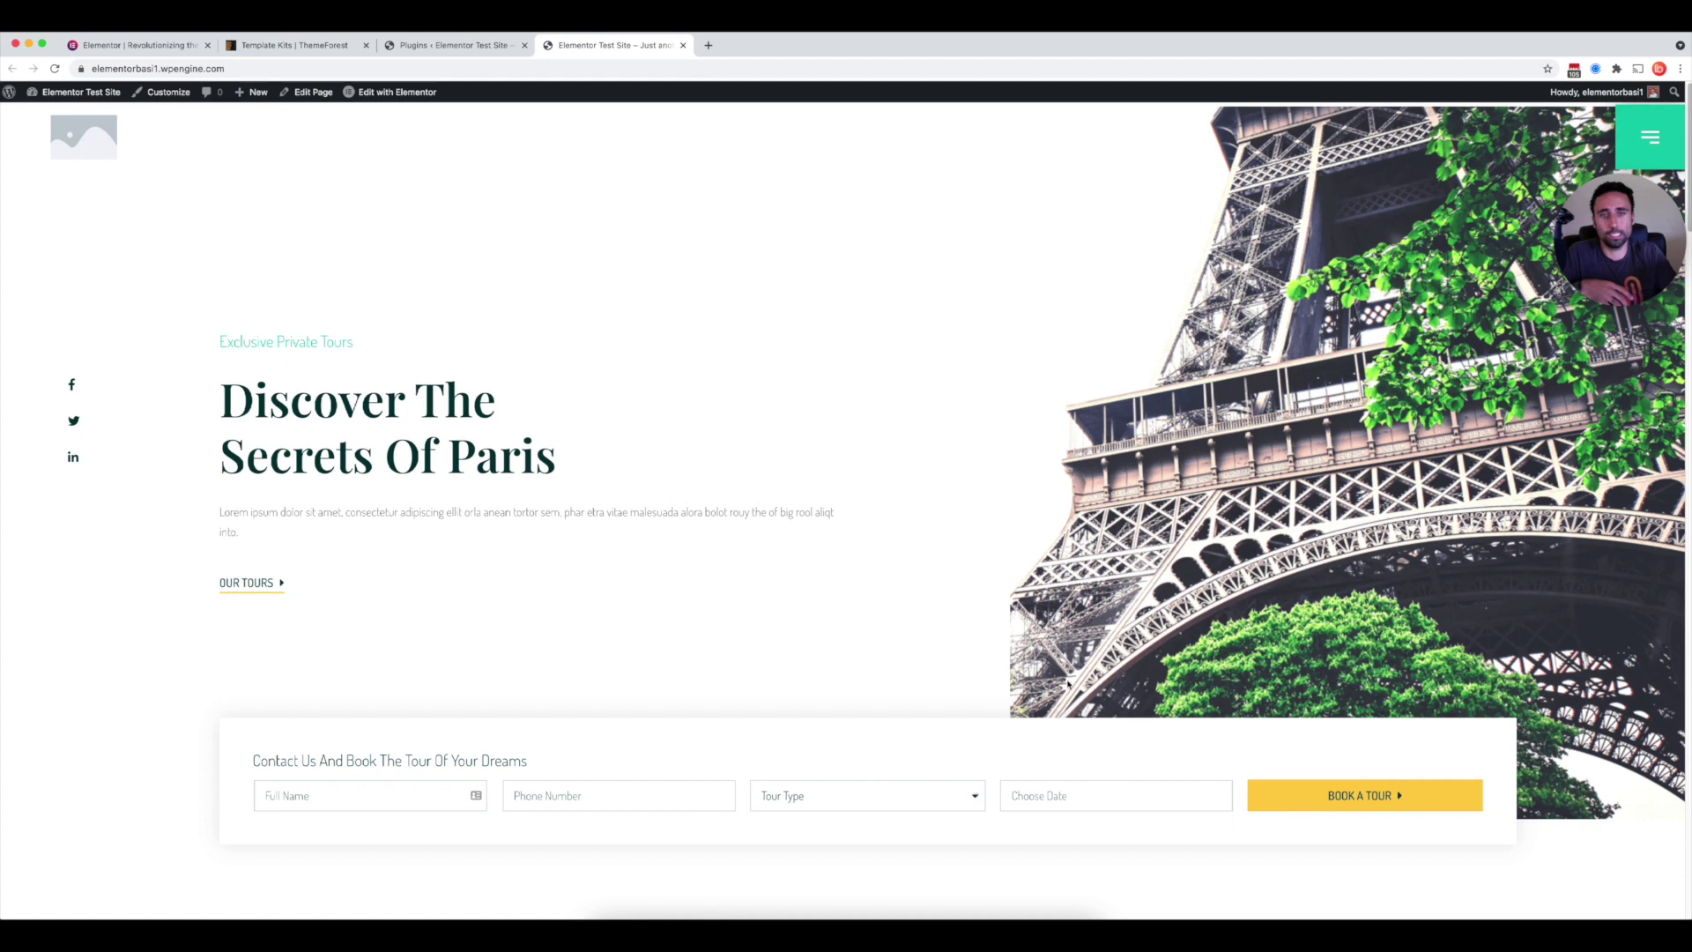
pyautogui.click(137, 45)
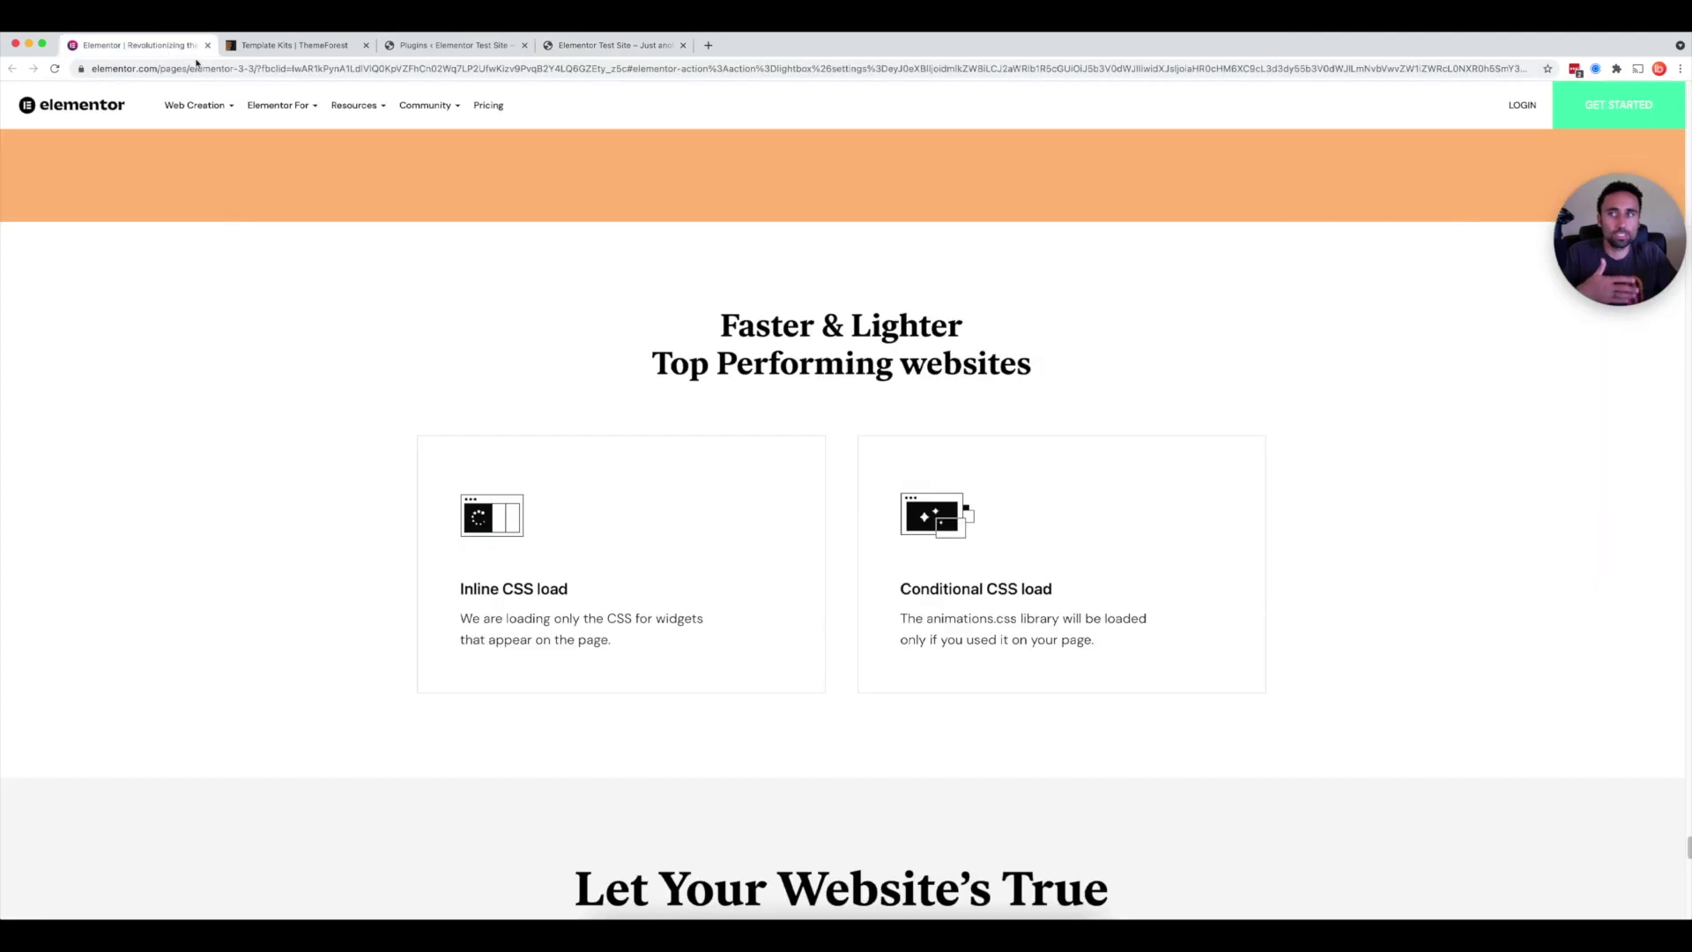
# - Look over the test site's homepage banner, highlighting the Discover The Secrets Of Paris heading, and the tour booking form below it
pyautogui.scroll(-1, 1029, 849)
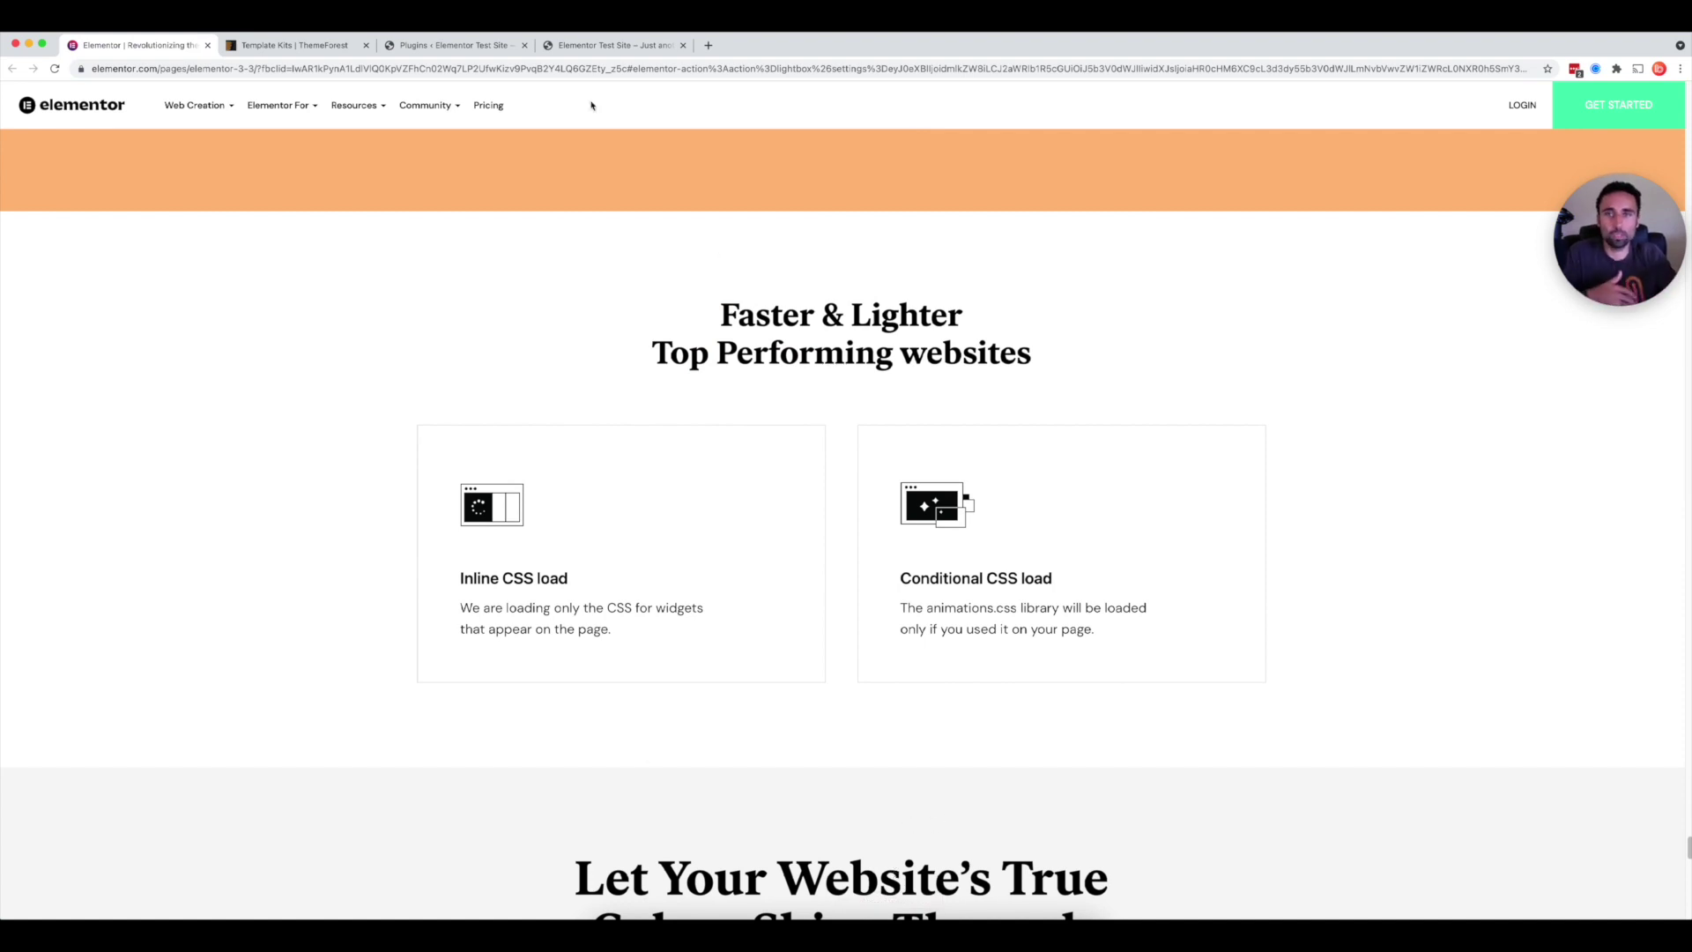
pyautogui.click(586, 42)
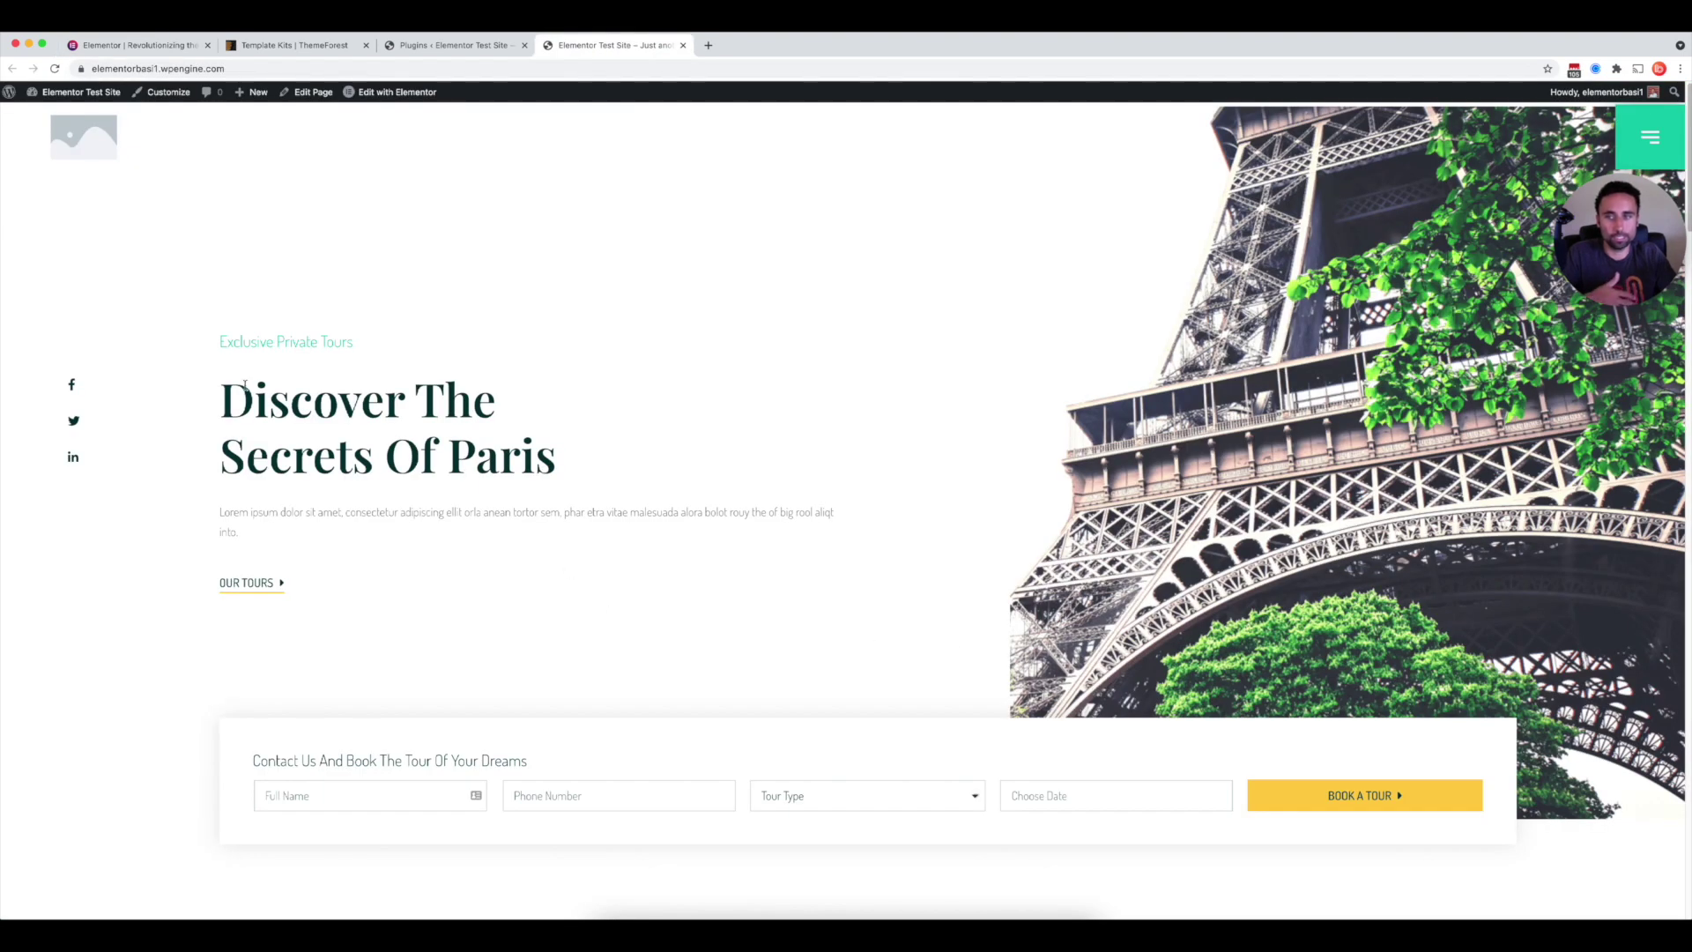
pyautogui.moveTo(215, 389); pyautogui.dragTo(578, 480)
pyautogui.click(591, 480)
pyautogui.moveTo(357, 404); pyautogui.dragTo(445, 467)
pyautogui.click(480, 448)
pyautogui.scroll(-3, 436, 741)
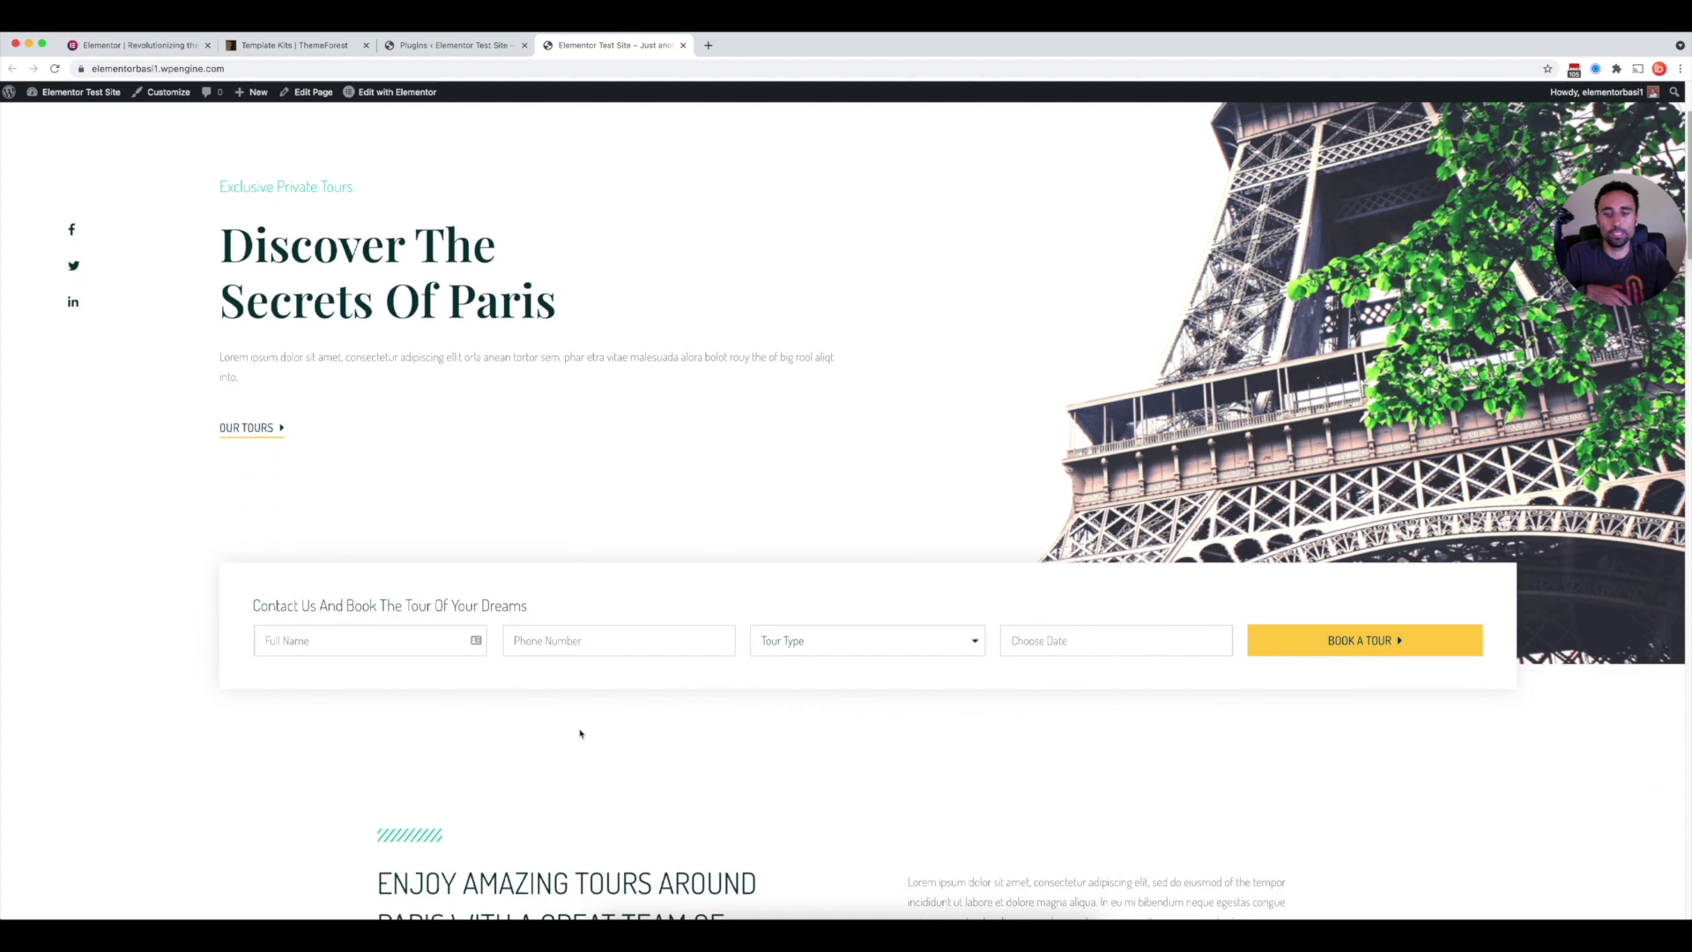
pyautogui.scroll(3, 1021, 787)
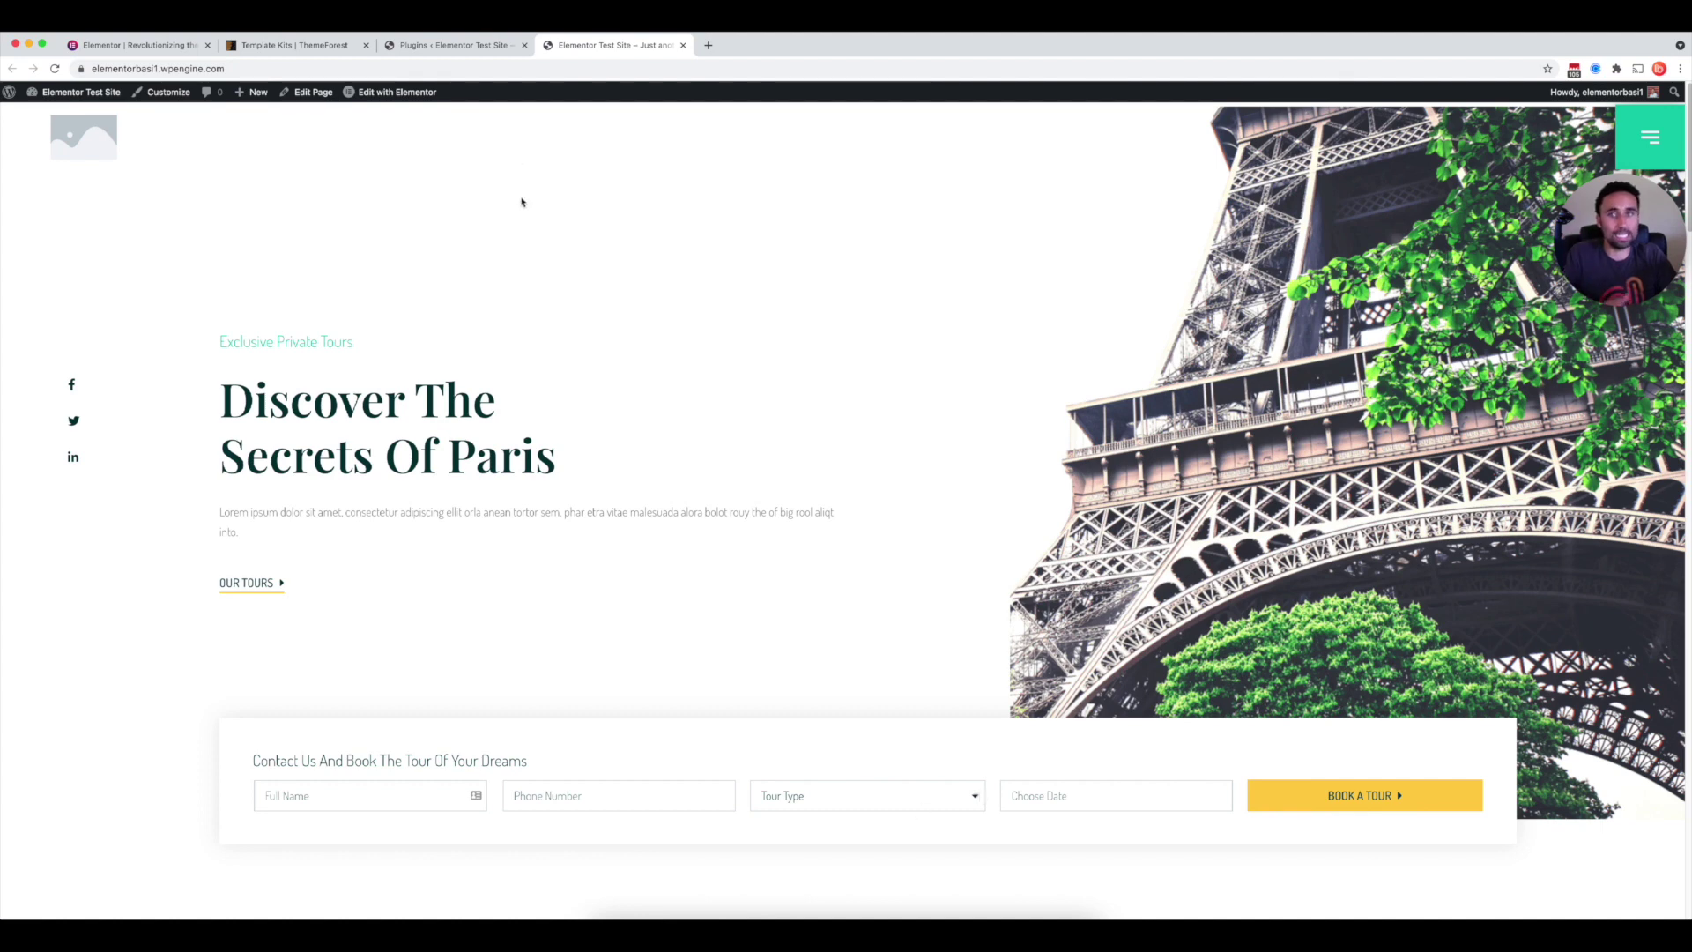
# - Compare the Elementor 3.3 release page with the test site's homepage, and read the release page's Let Your Website's True Colors Shine Through section
pyautogui.click(132, 45)
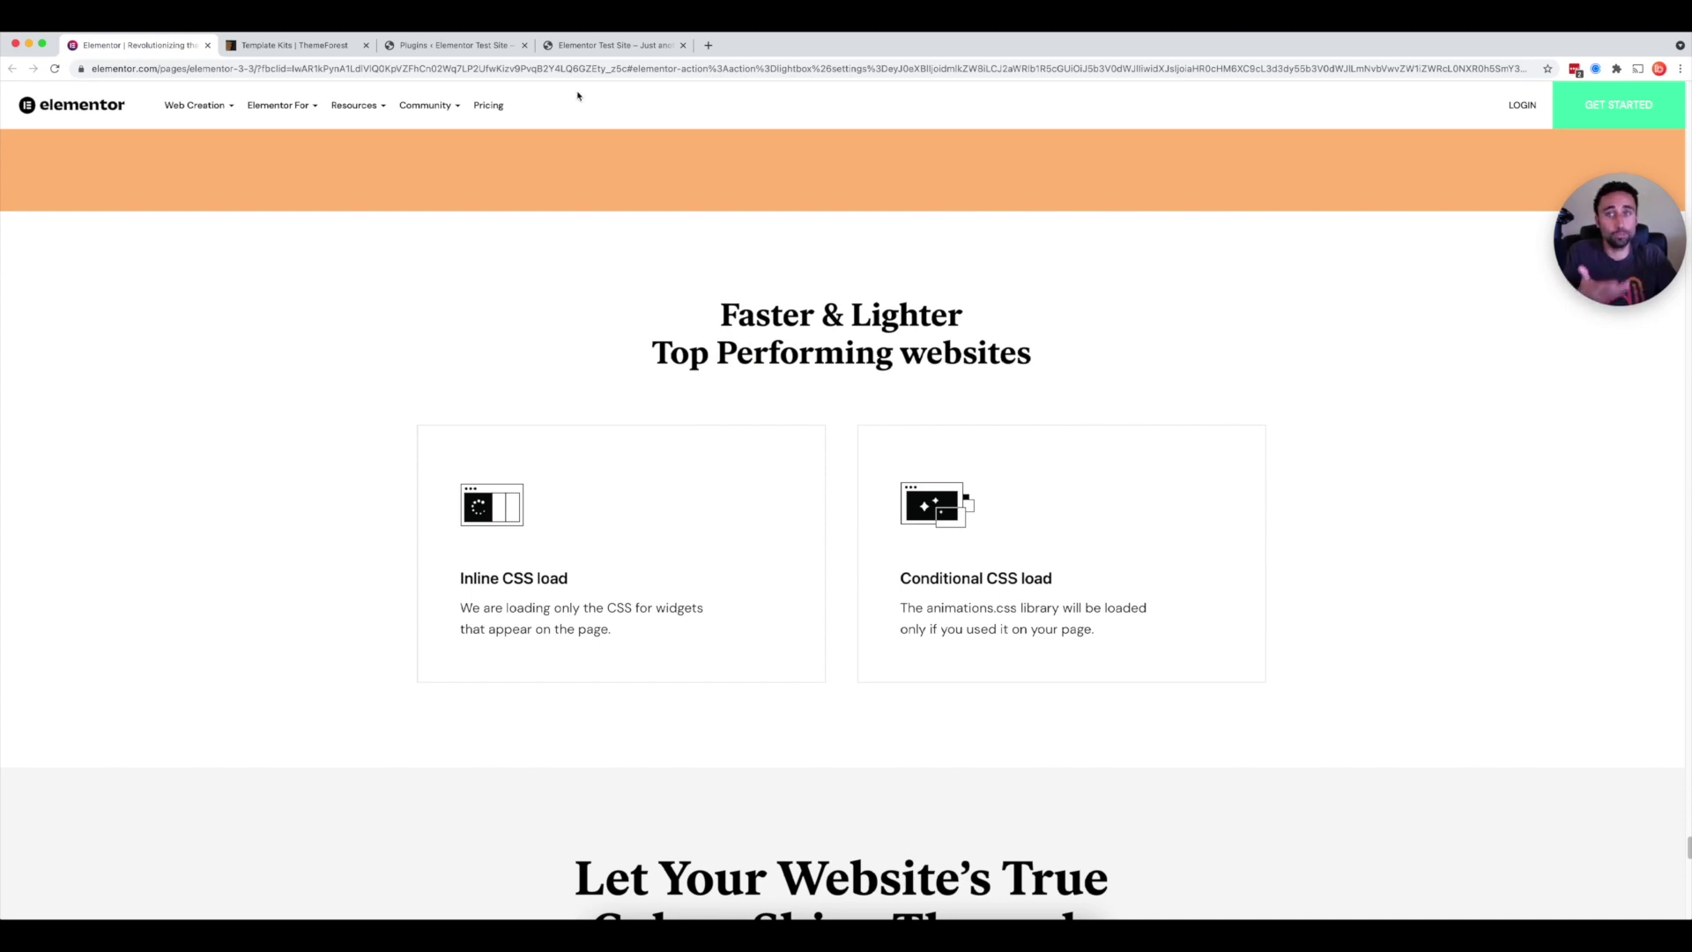
pyautogui.click(585, 44)
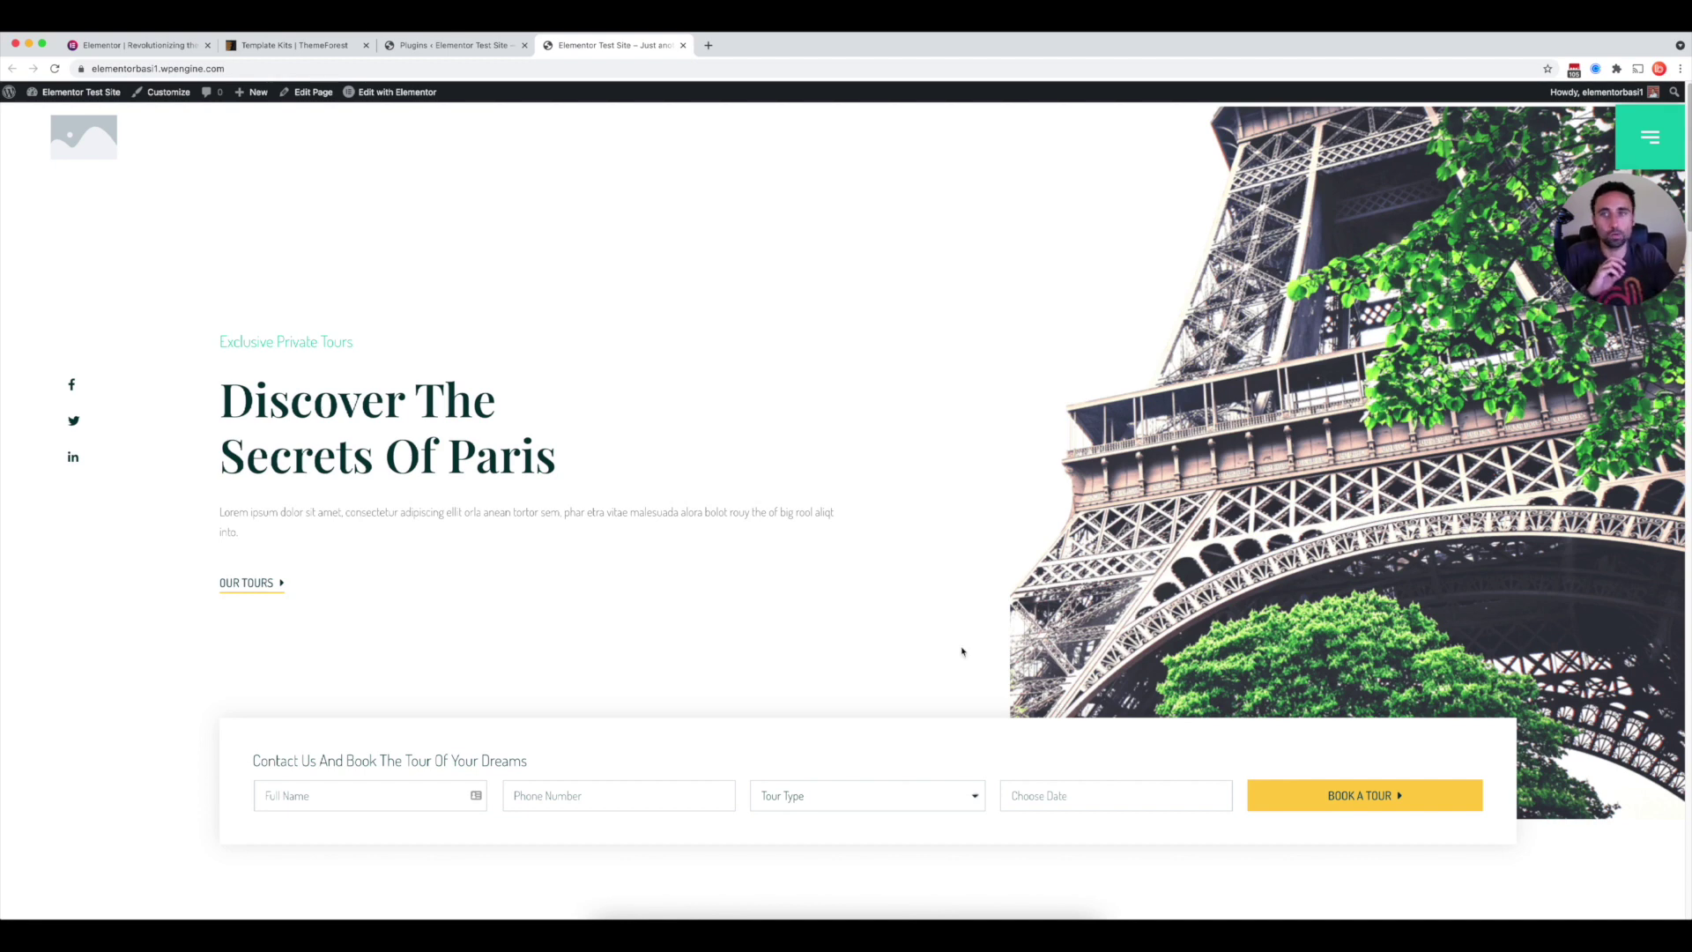
pyautogui.click(137, 45)
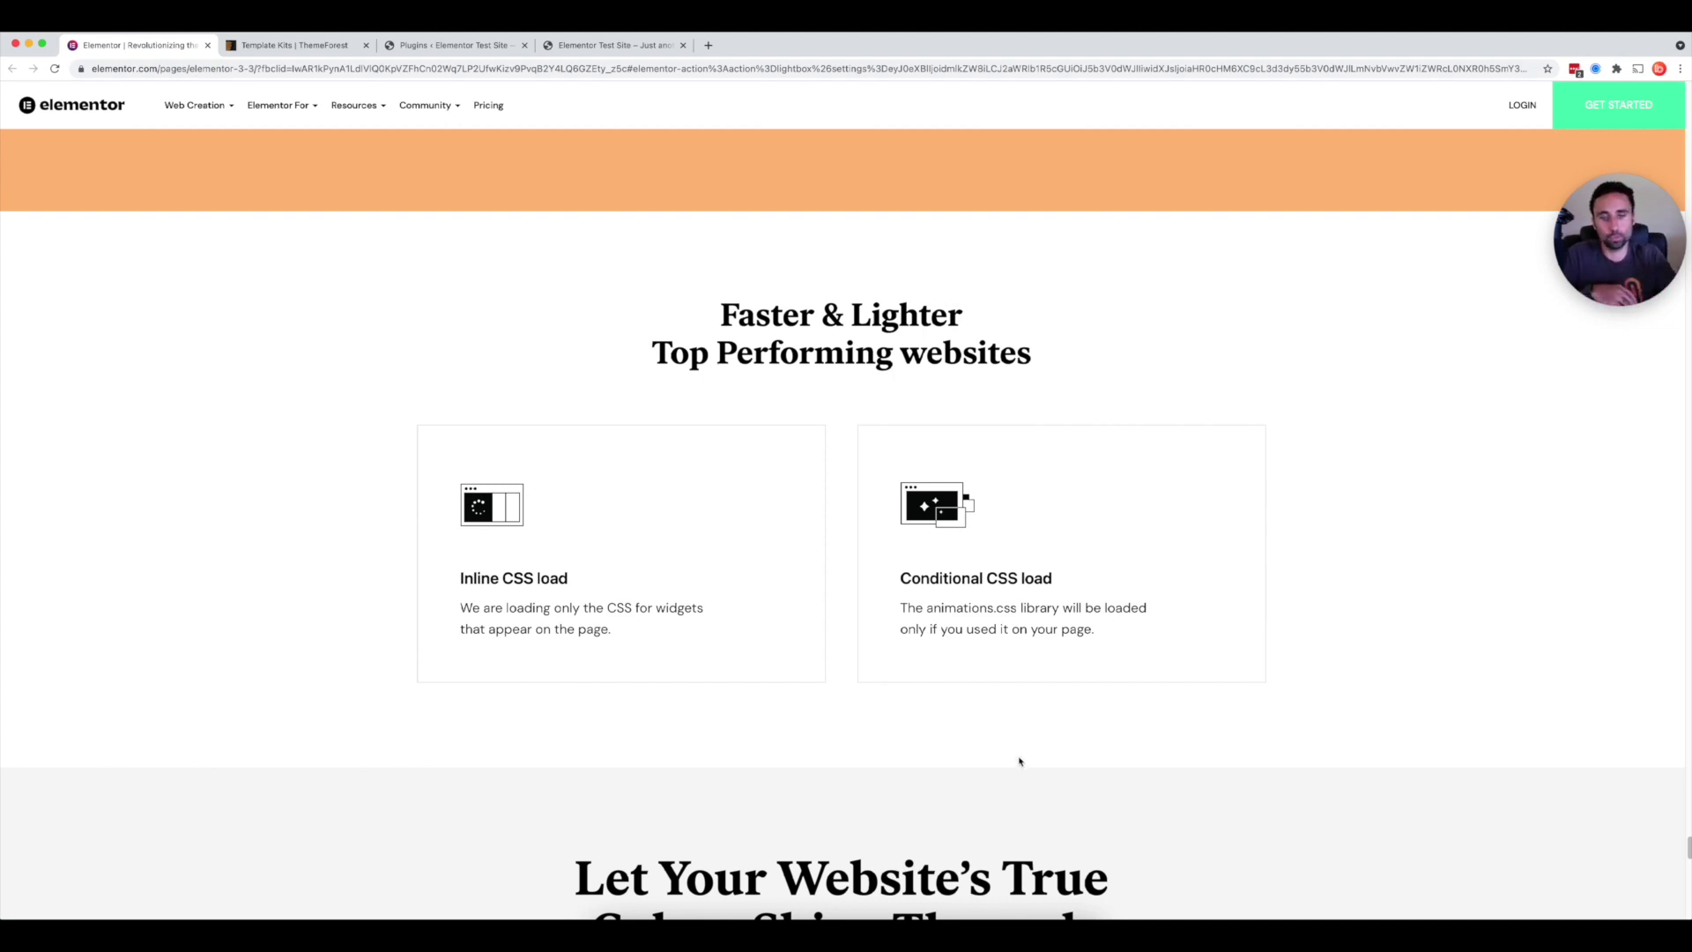
pyautogui.scroll(-7, 1020, 761)
pyautogui.scroll(-1, 960, 737)
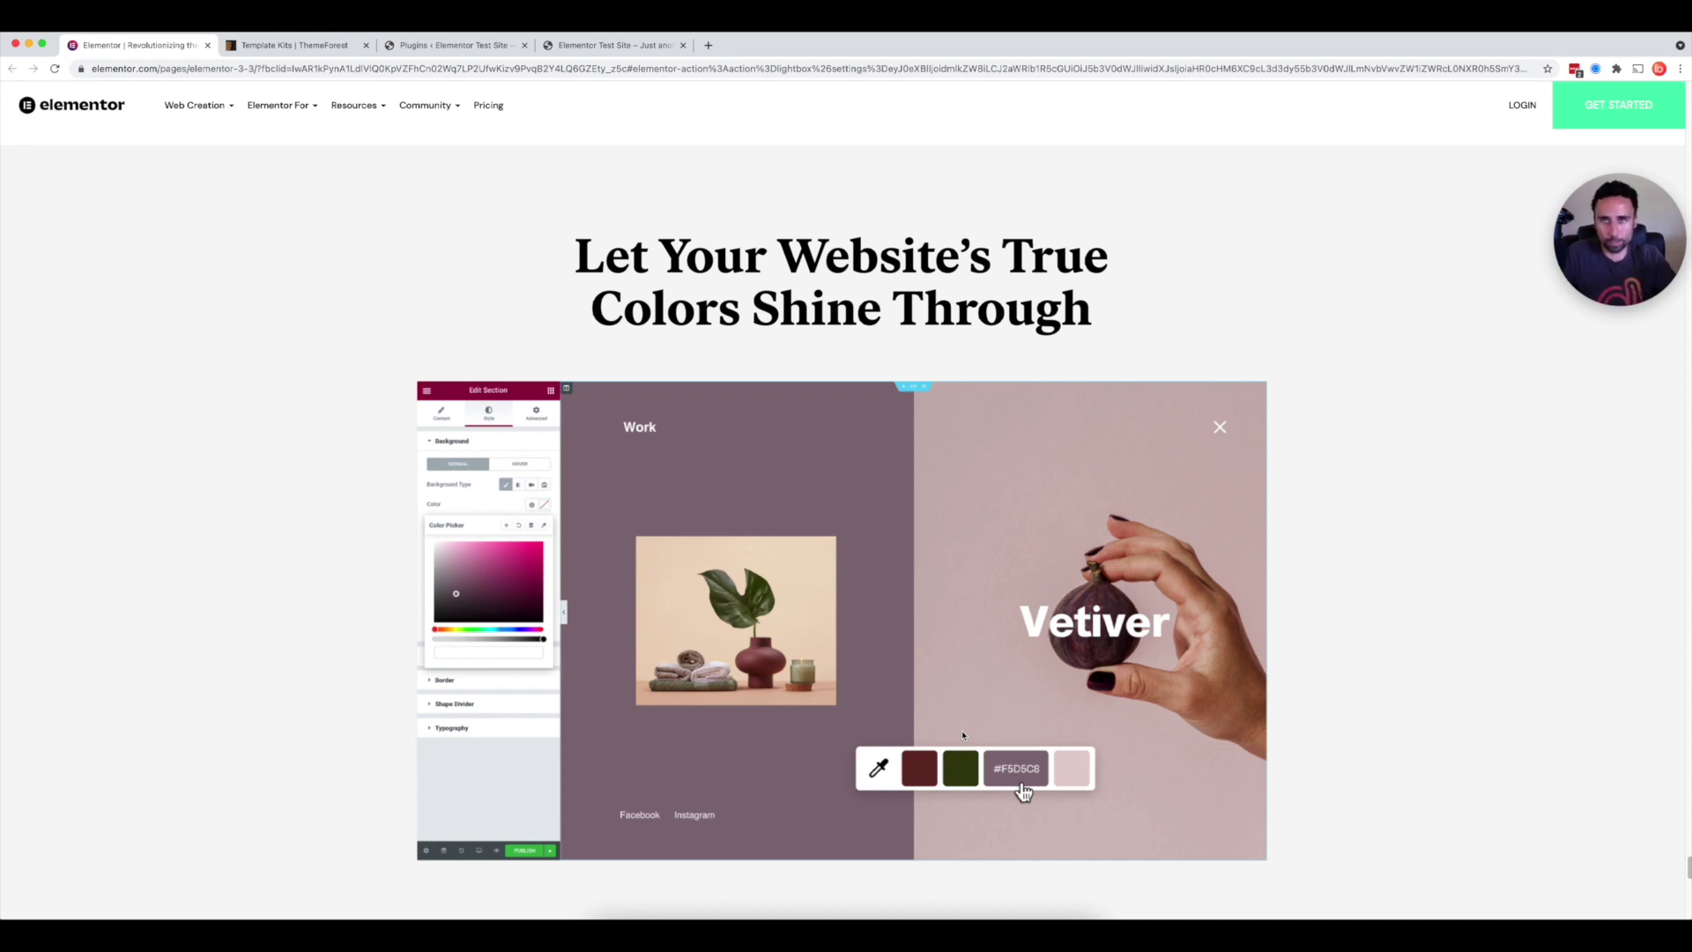
# - Open the test site's homepage in the Elementor editor and select the tour booking form for editing
pyautogui.click(605, 47)
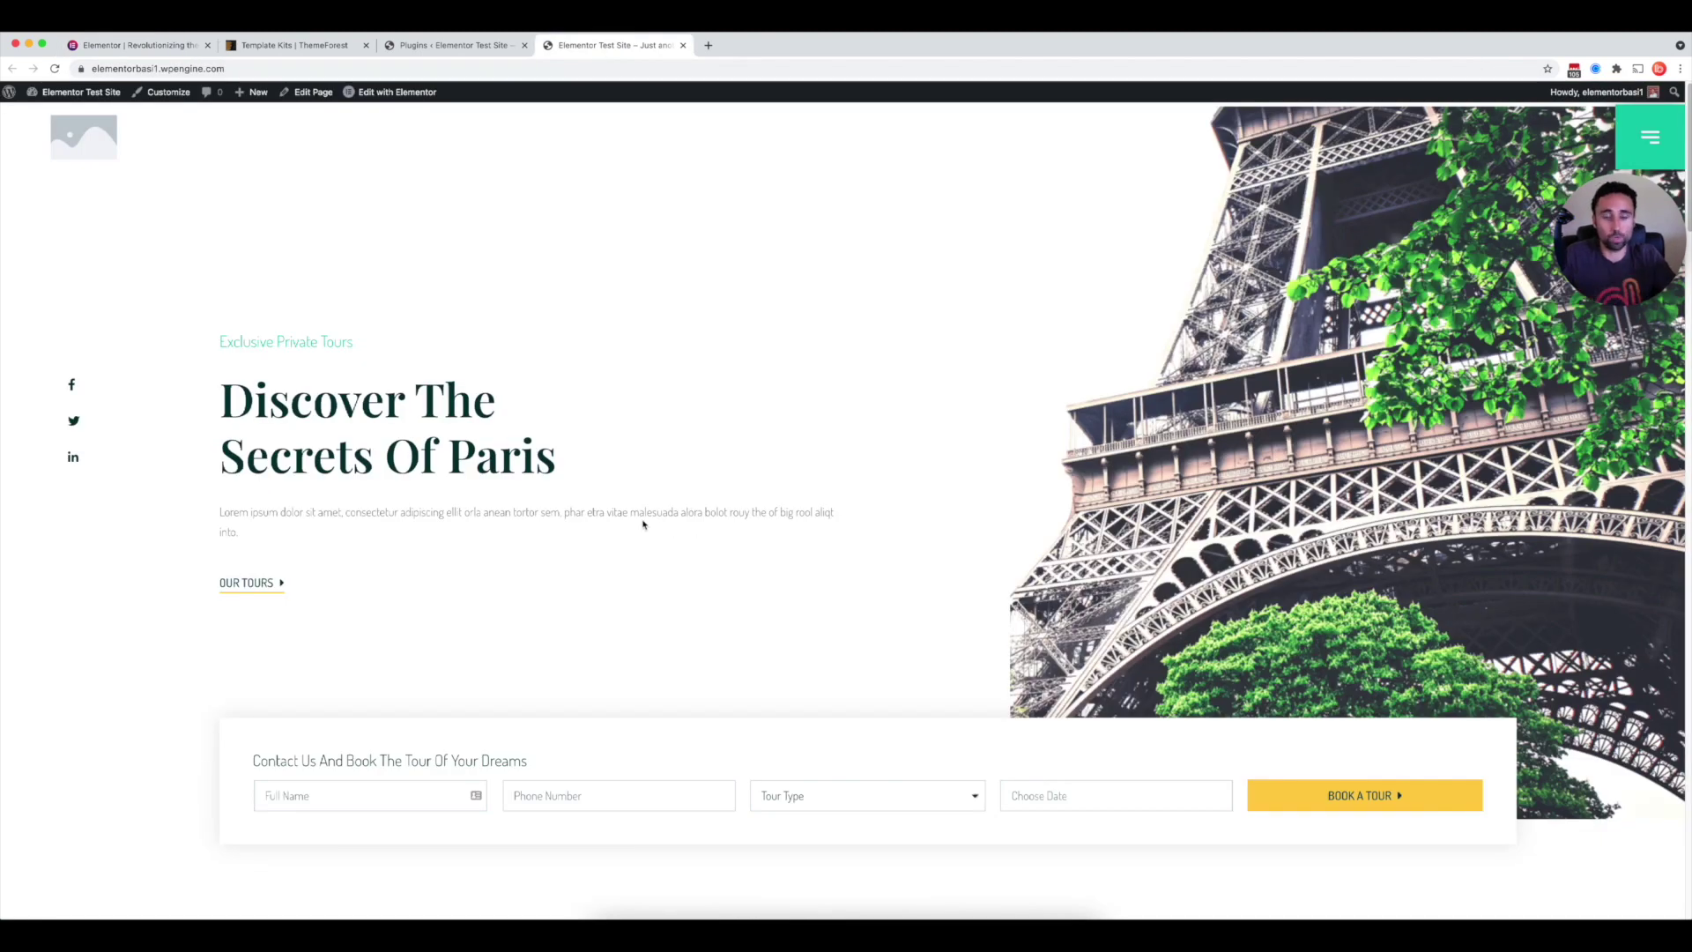
pyautogui.click(397, 92)
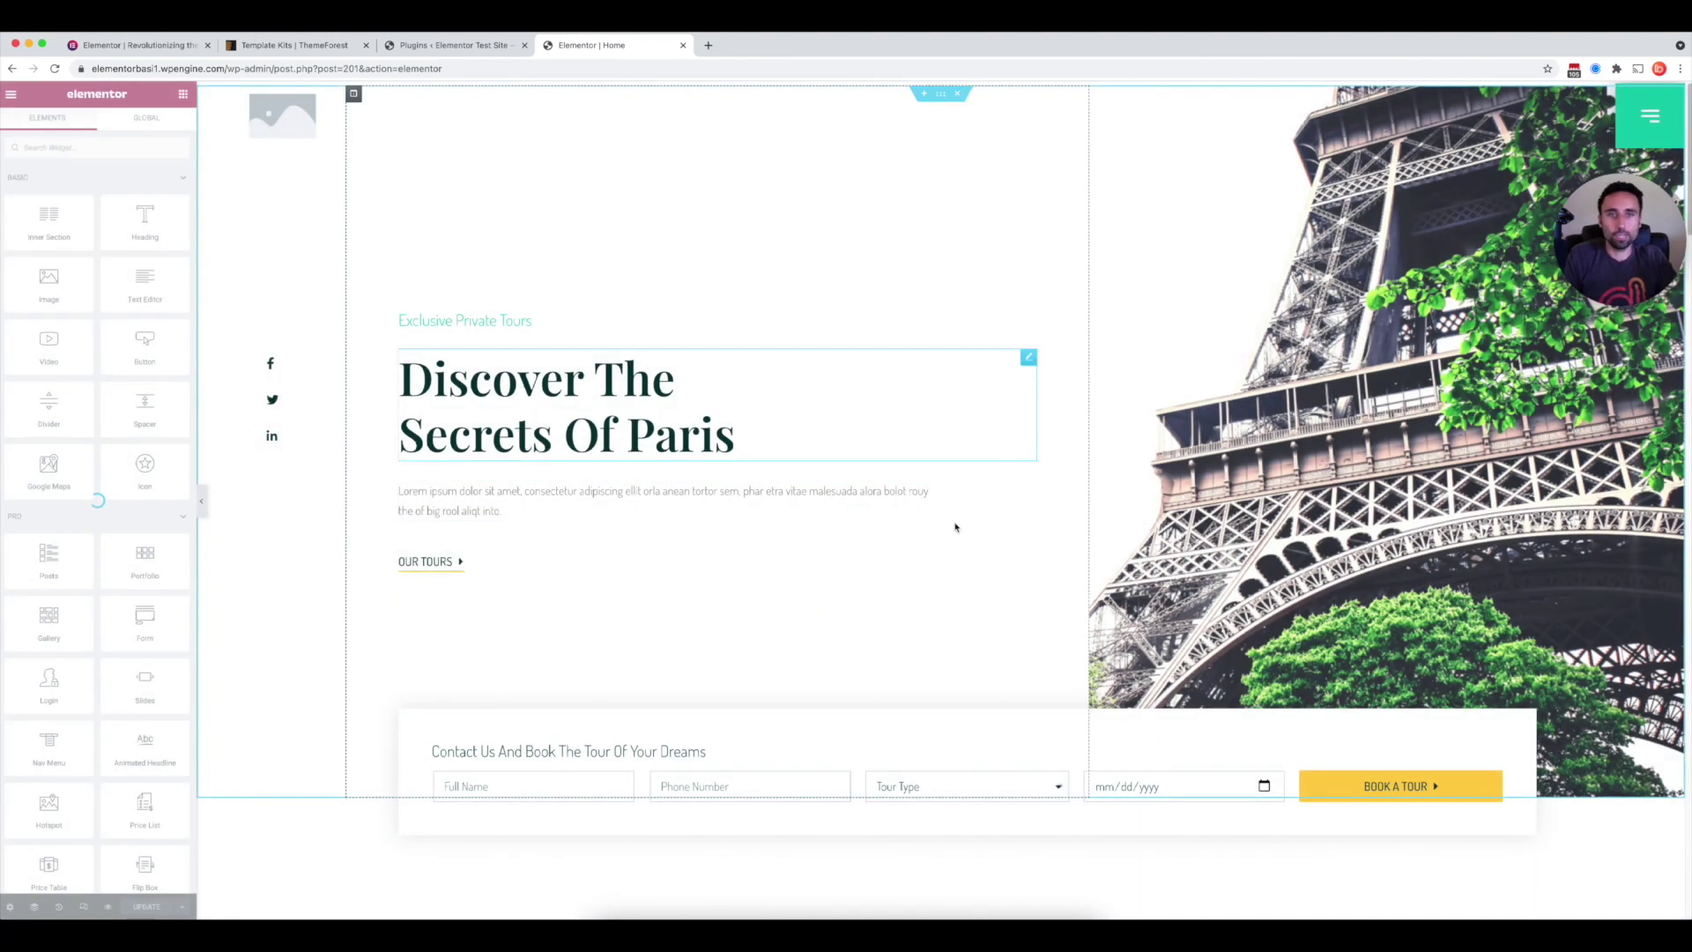
pyautogui.scroll(-2, 963, 535)
pyautogui.scroll(2, 1234, 705)
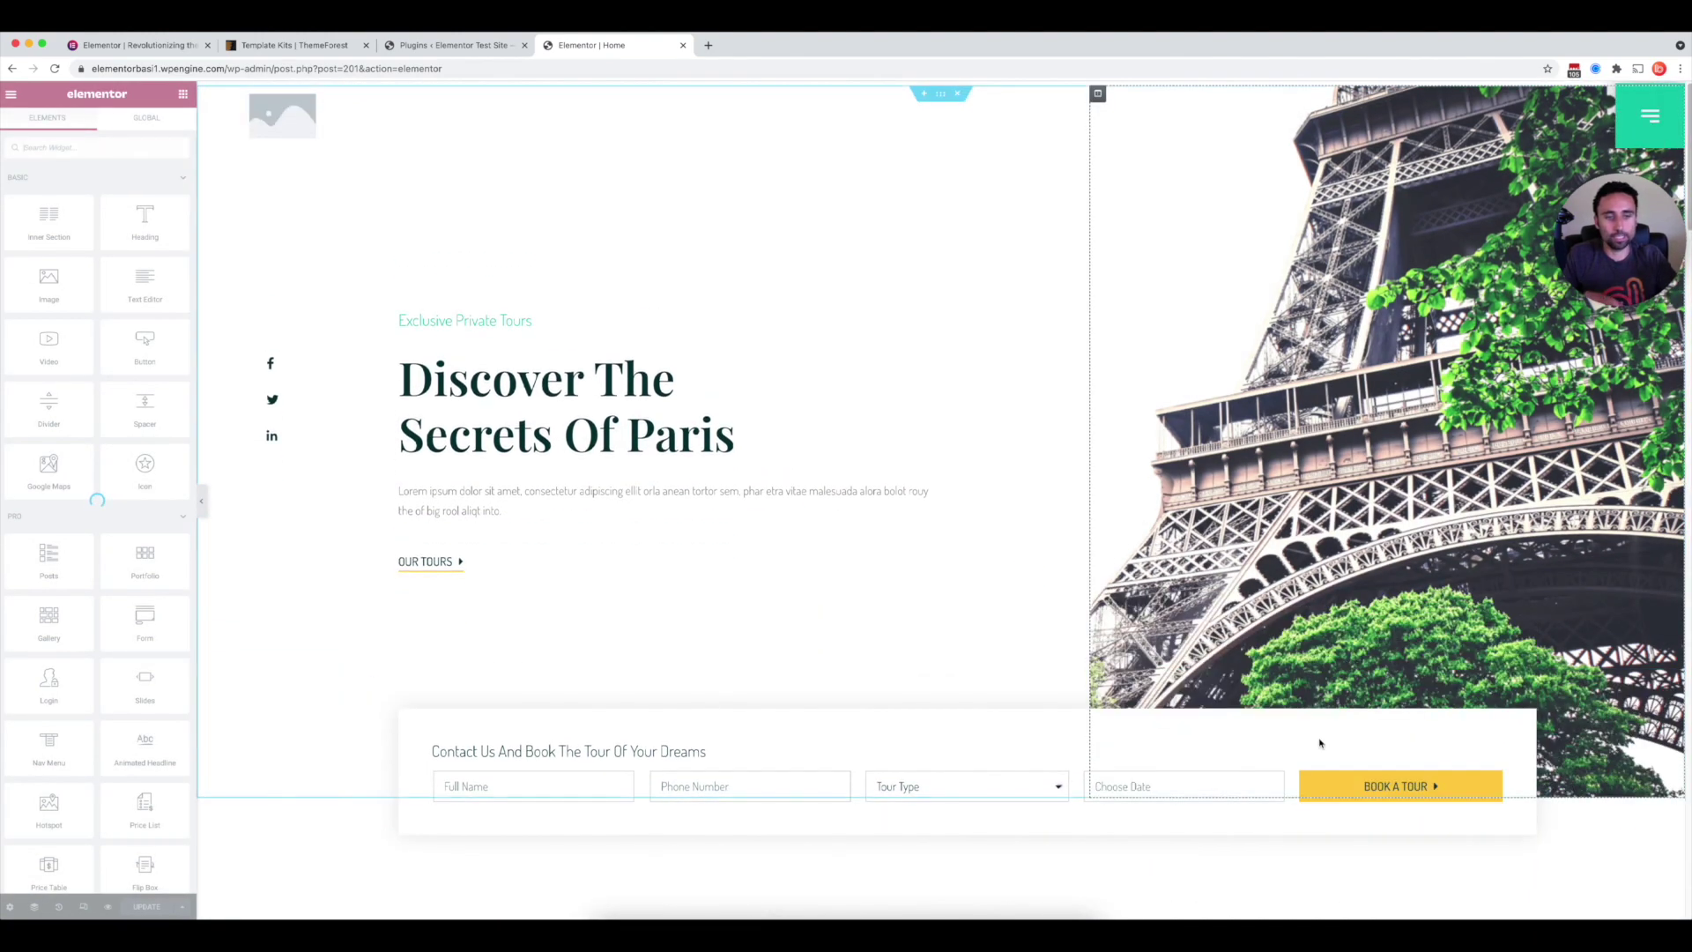
pyautogui.click(1320, 794)
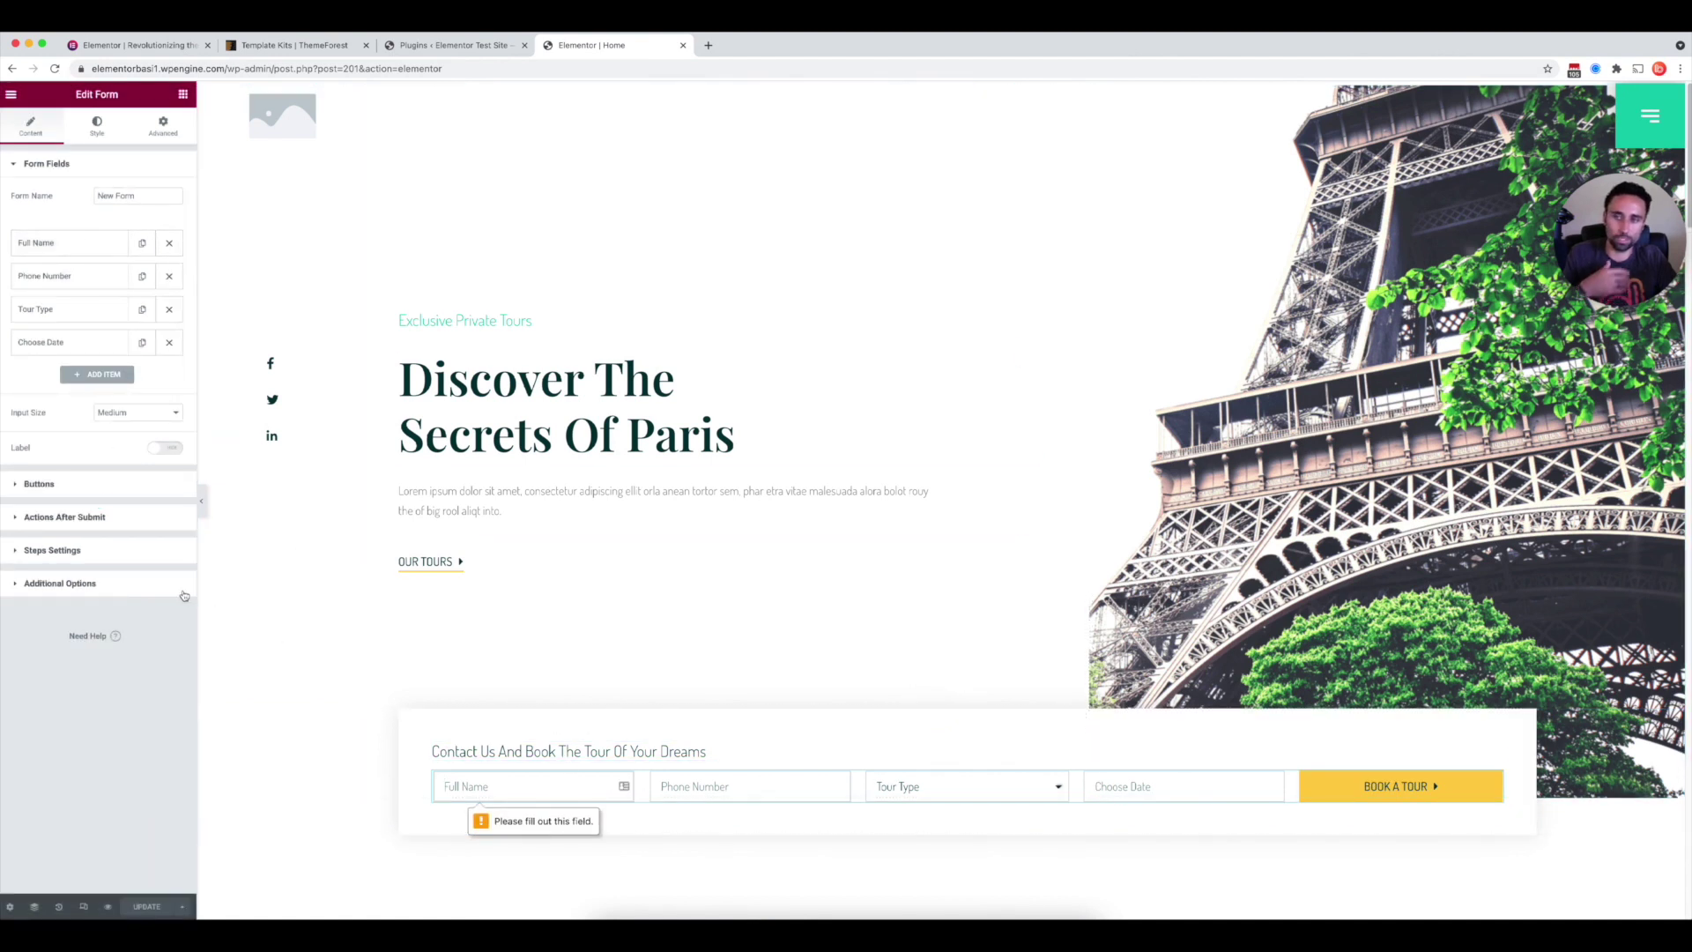
# - Check the booking form's button content options and open its button style settings
pyautogui.click(27, 490)
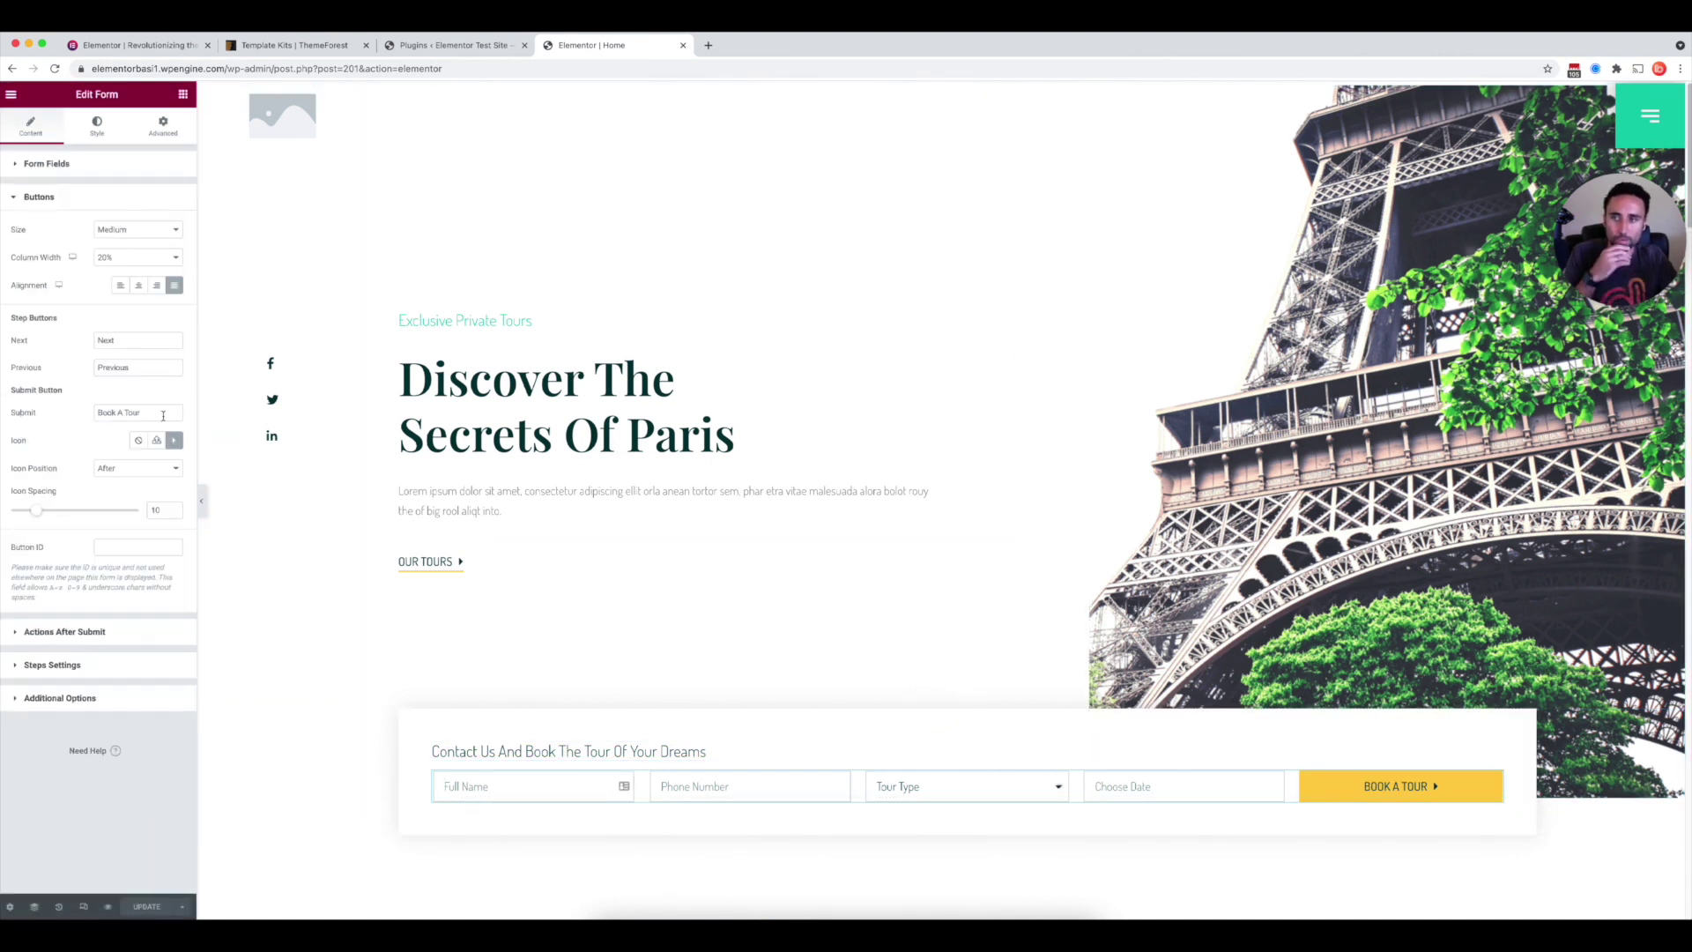
pyautogui.click(97, 125)
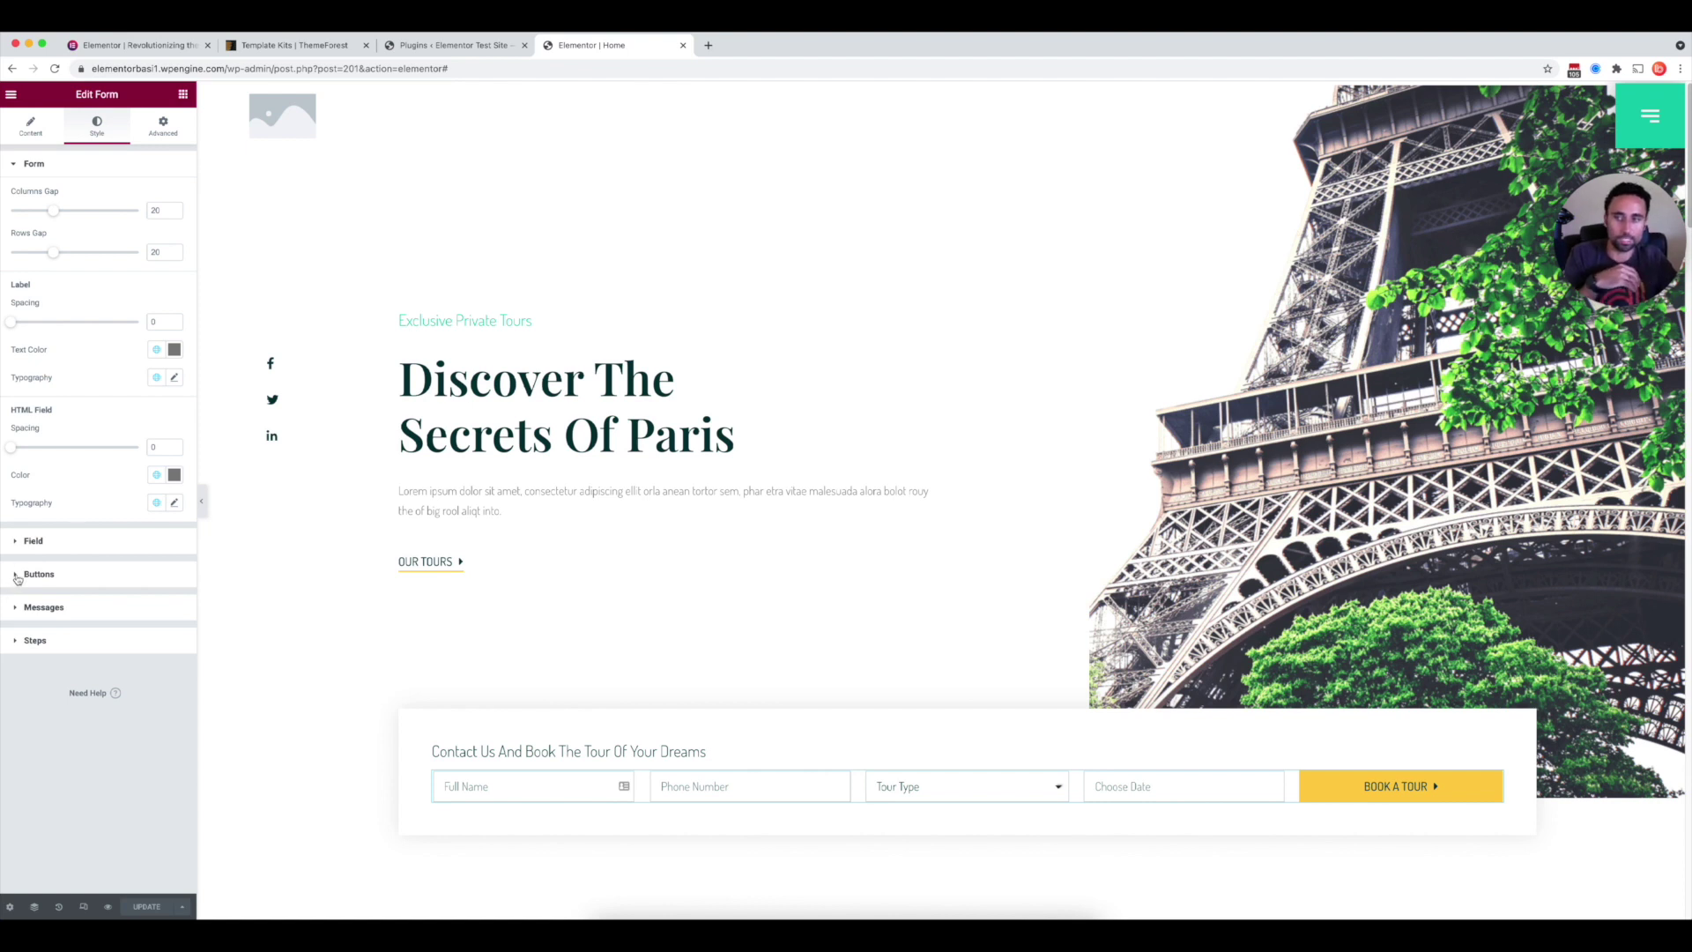
pyautogui.click(62, 574)
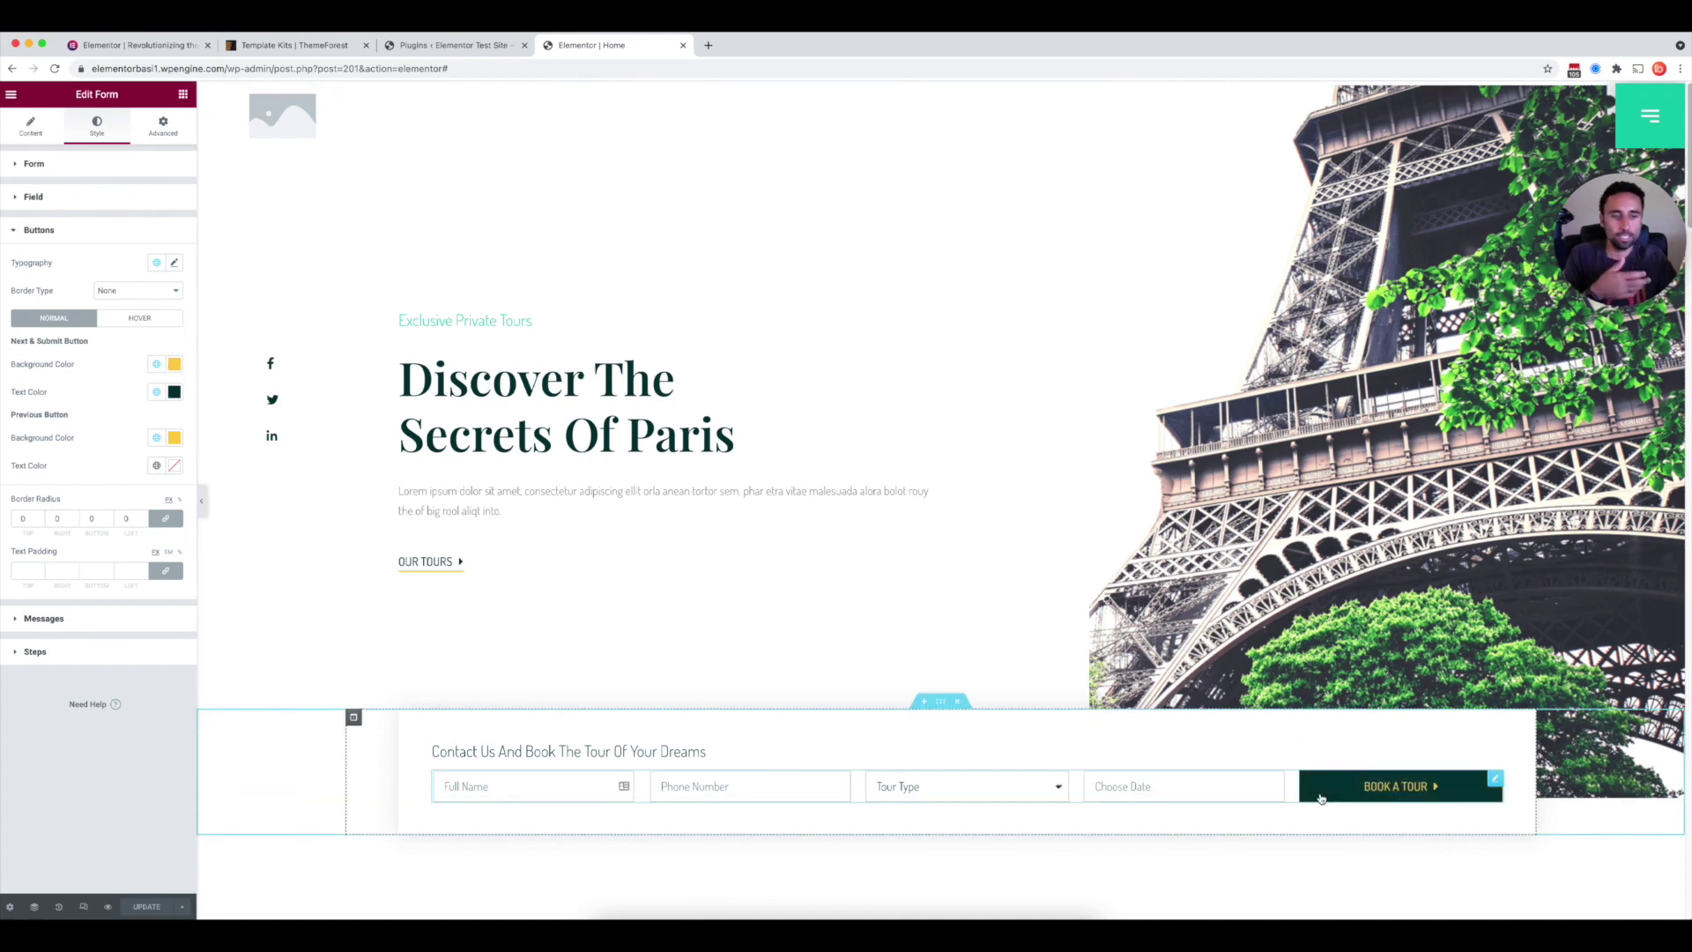
# - Examine the button and section colors across the homepage, from the booking form down to the Behind The Scenes newsletter banner
pyautogui.scroll(-3, 846, 820)
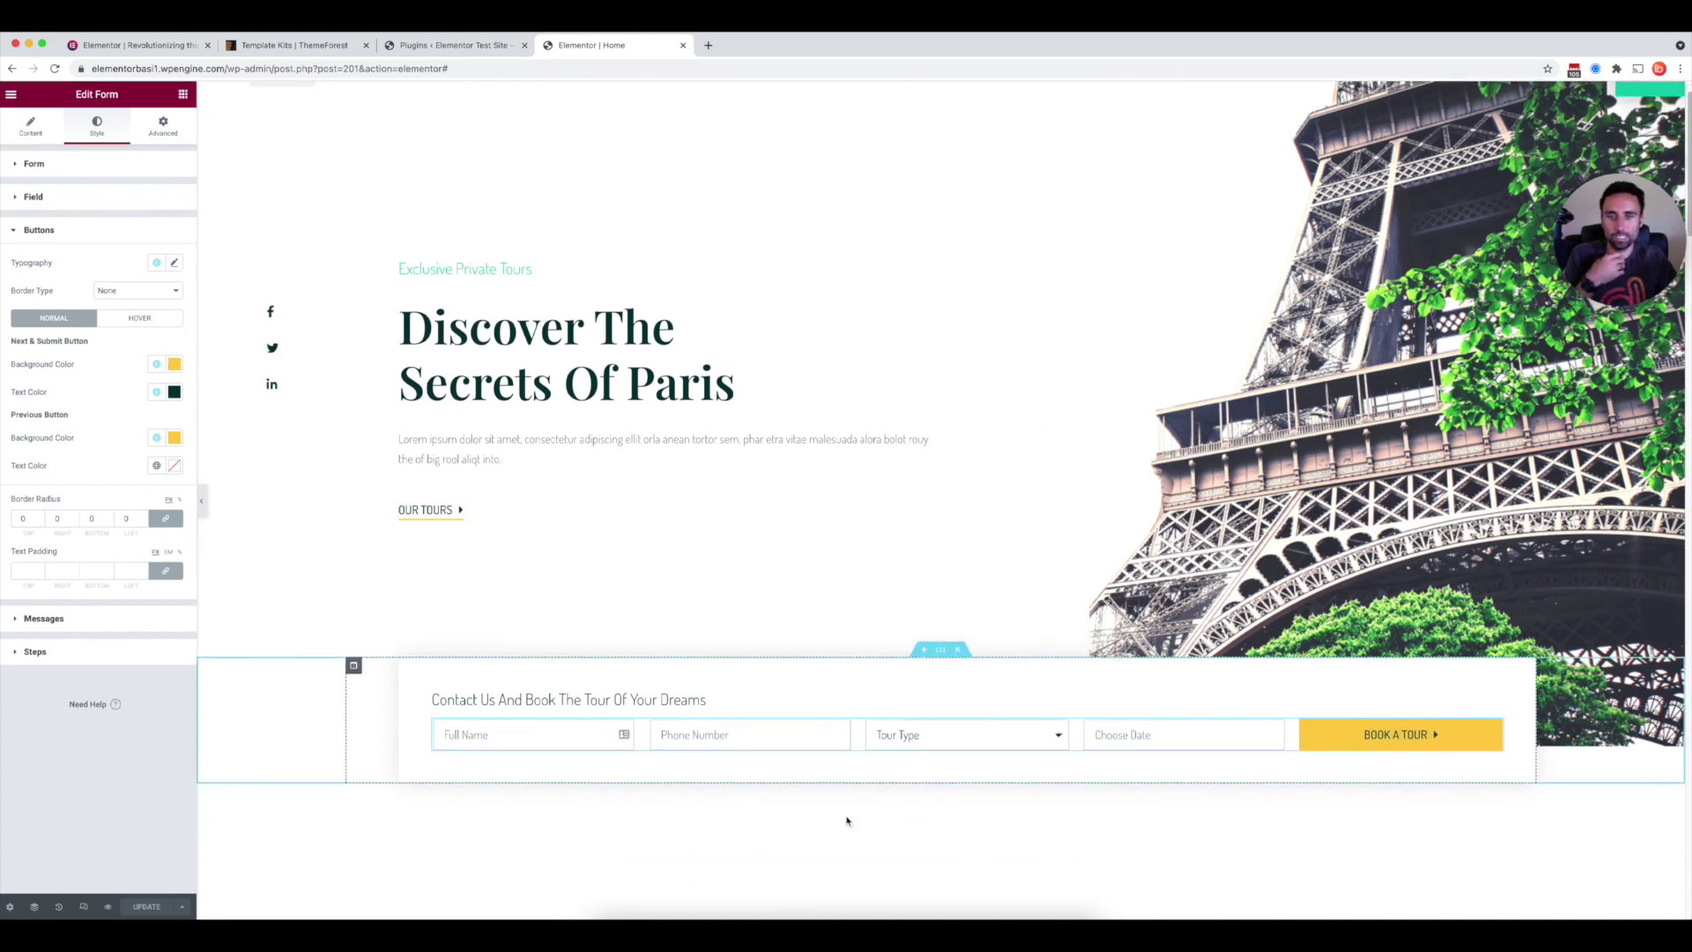
pyautogui.scroll(-3, 847, 820)
pyautogui.scroll(-4, 1160, 684)
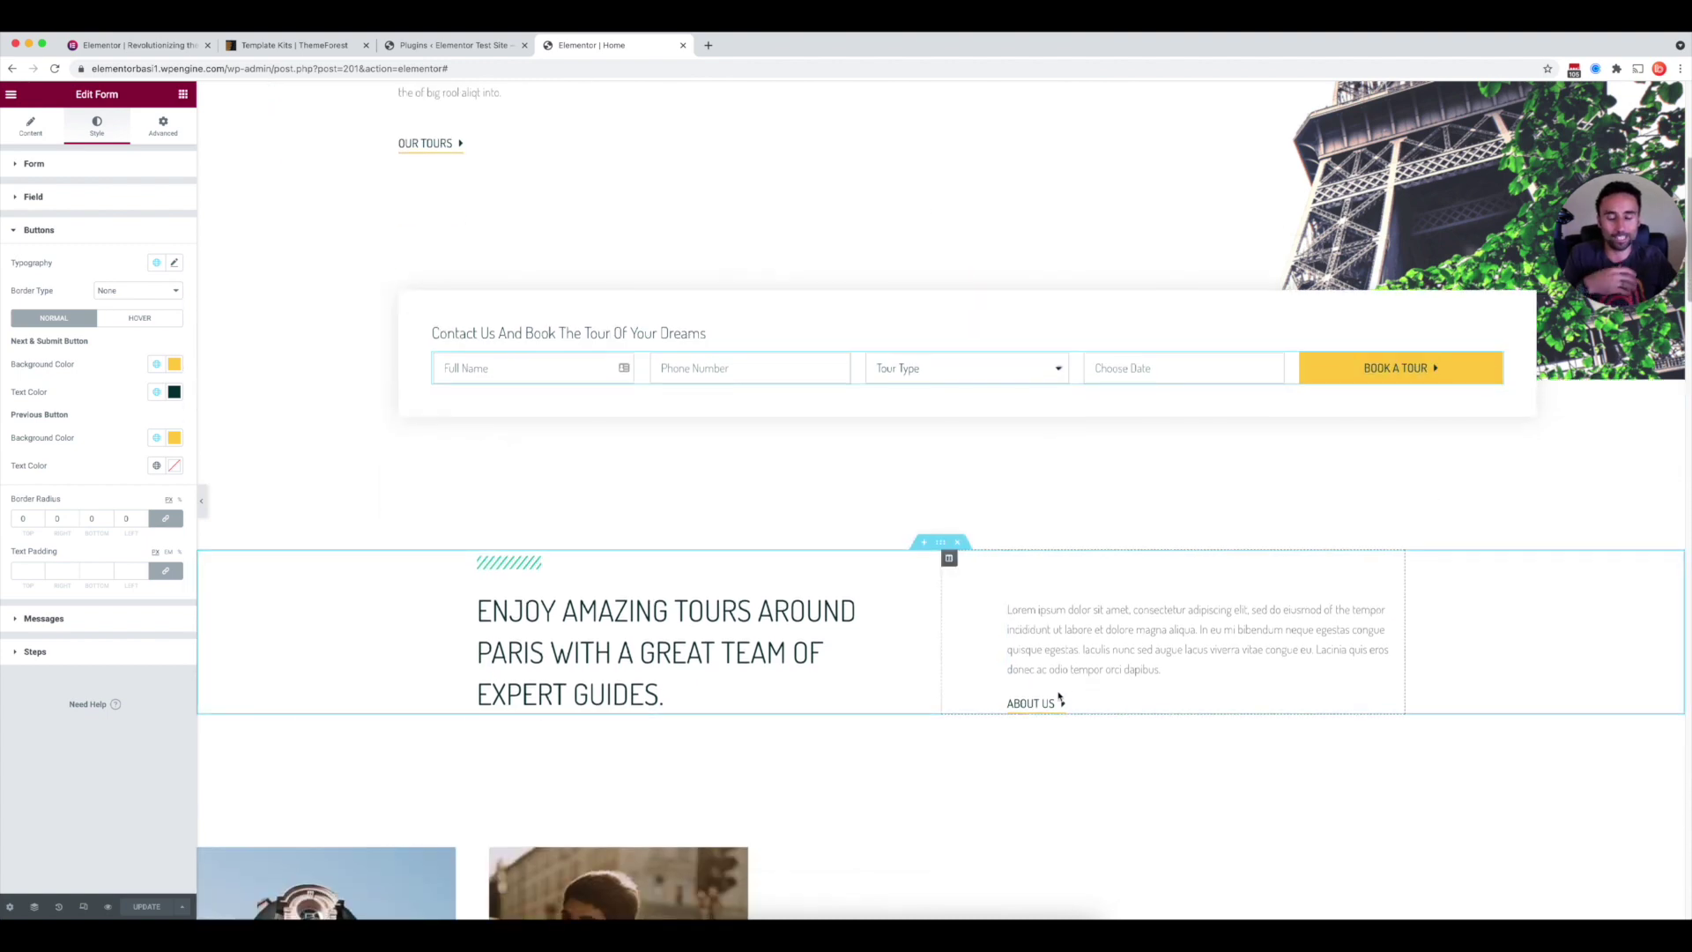
pyautogui.scroll(-5, 1059, 697)
pyautogui.scroll(-5, 1059, 697)
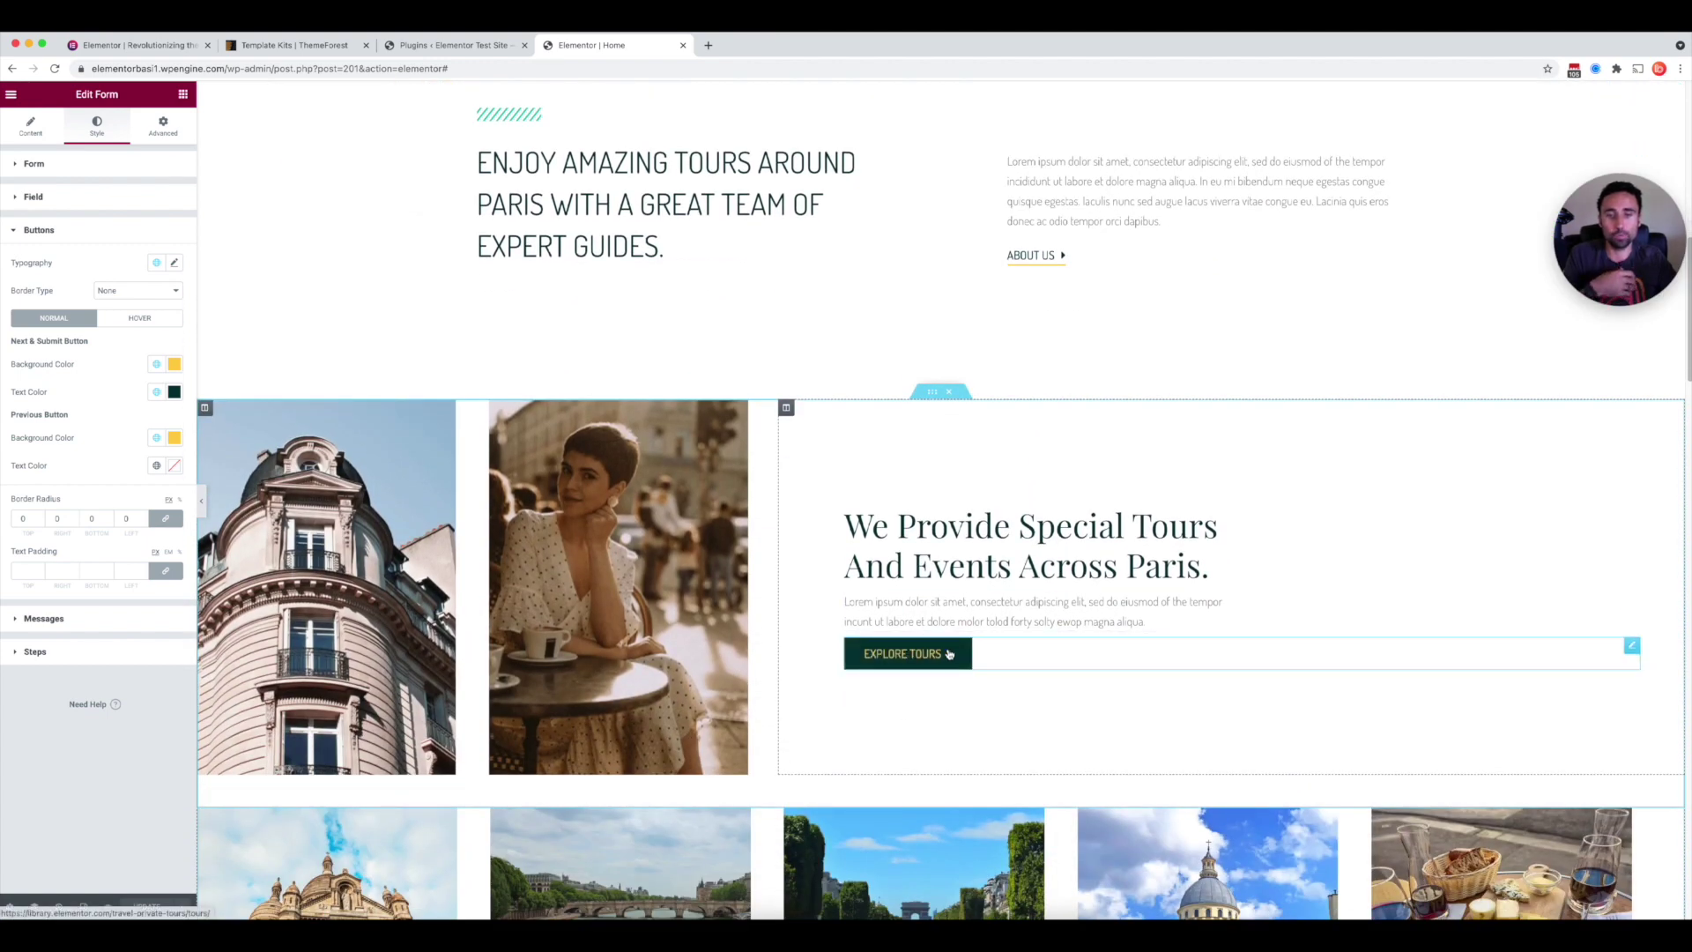
pyautogui.scroll(12, 975, 657)
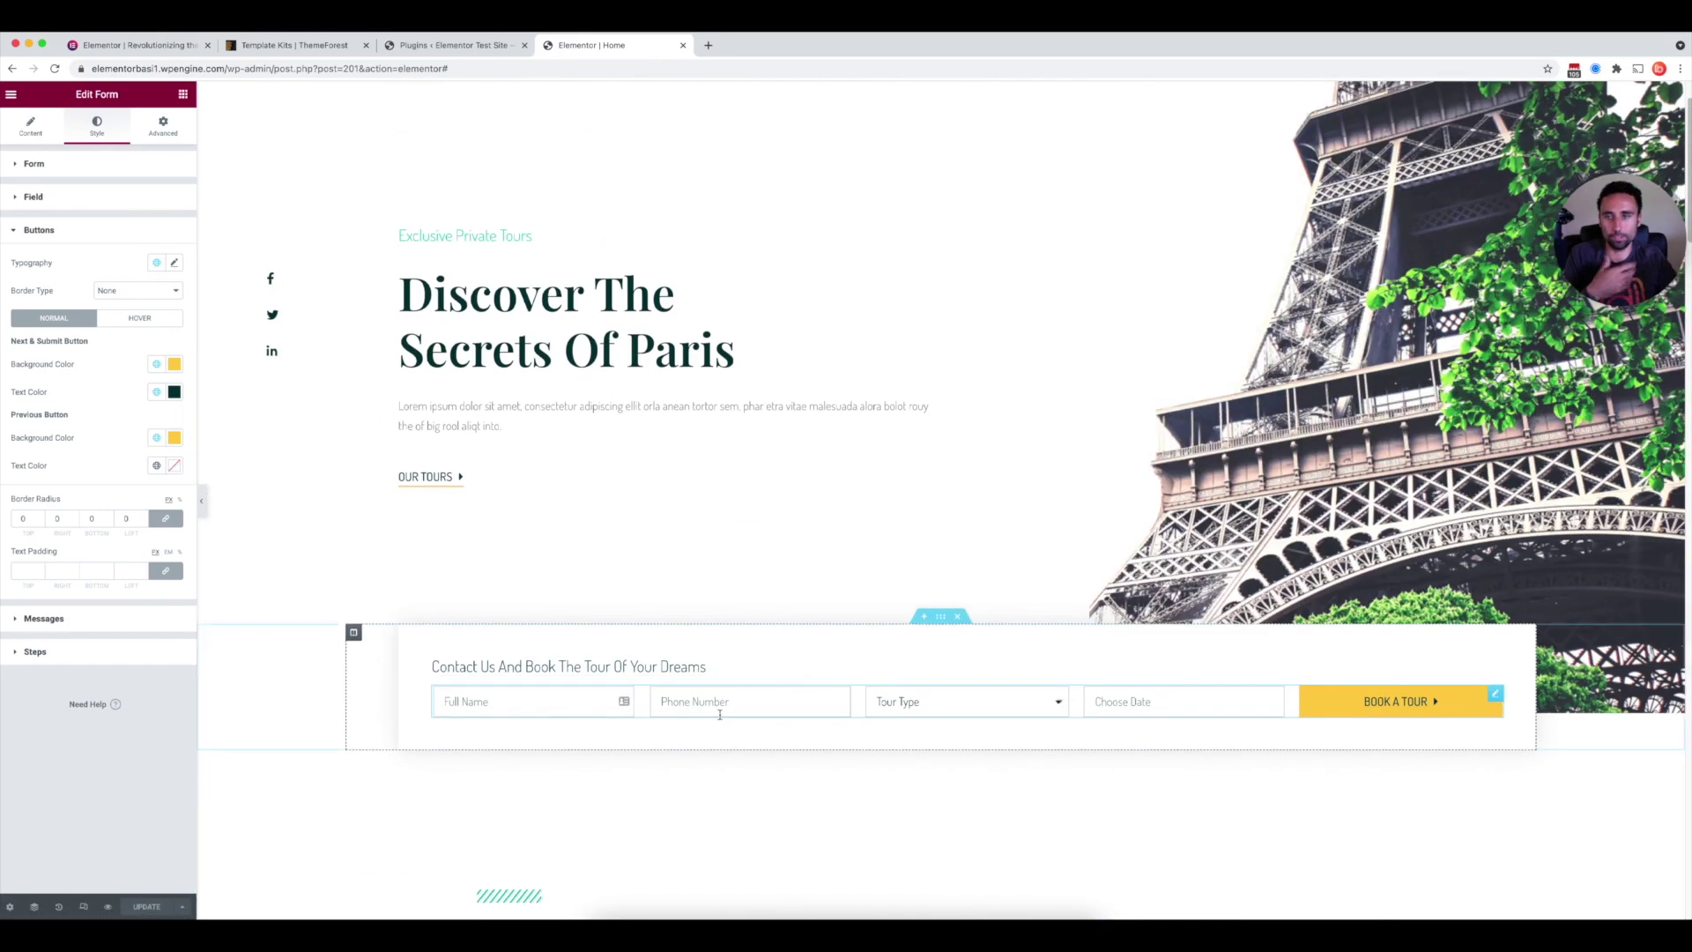
pyautogui.scroll(-15, 789, 793)
pyautogui.scroll(-10, 802, 809)
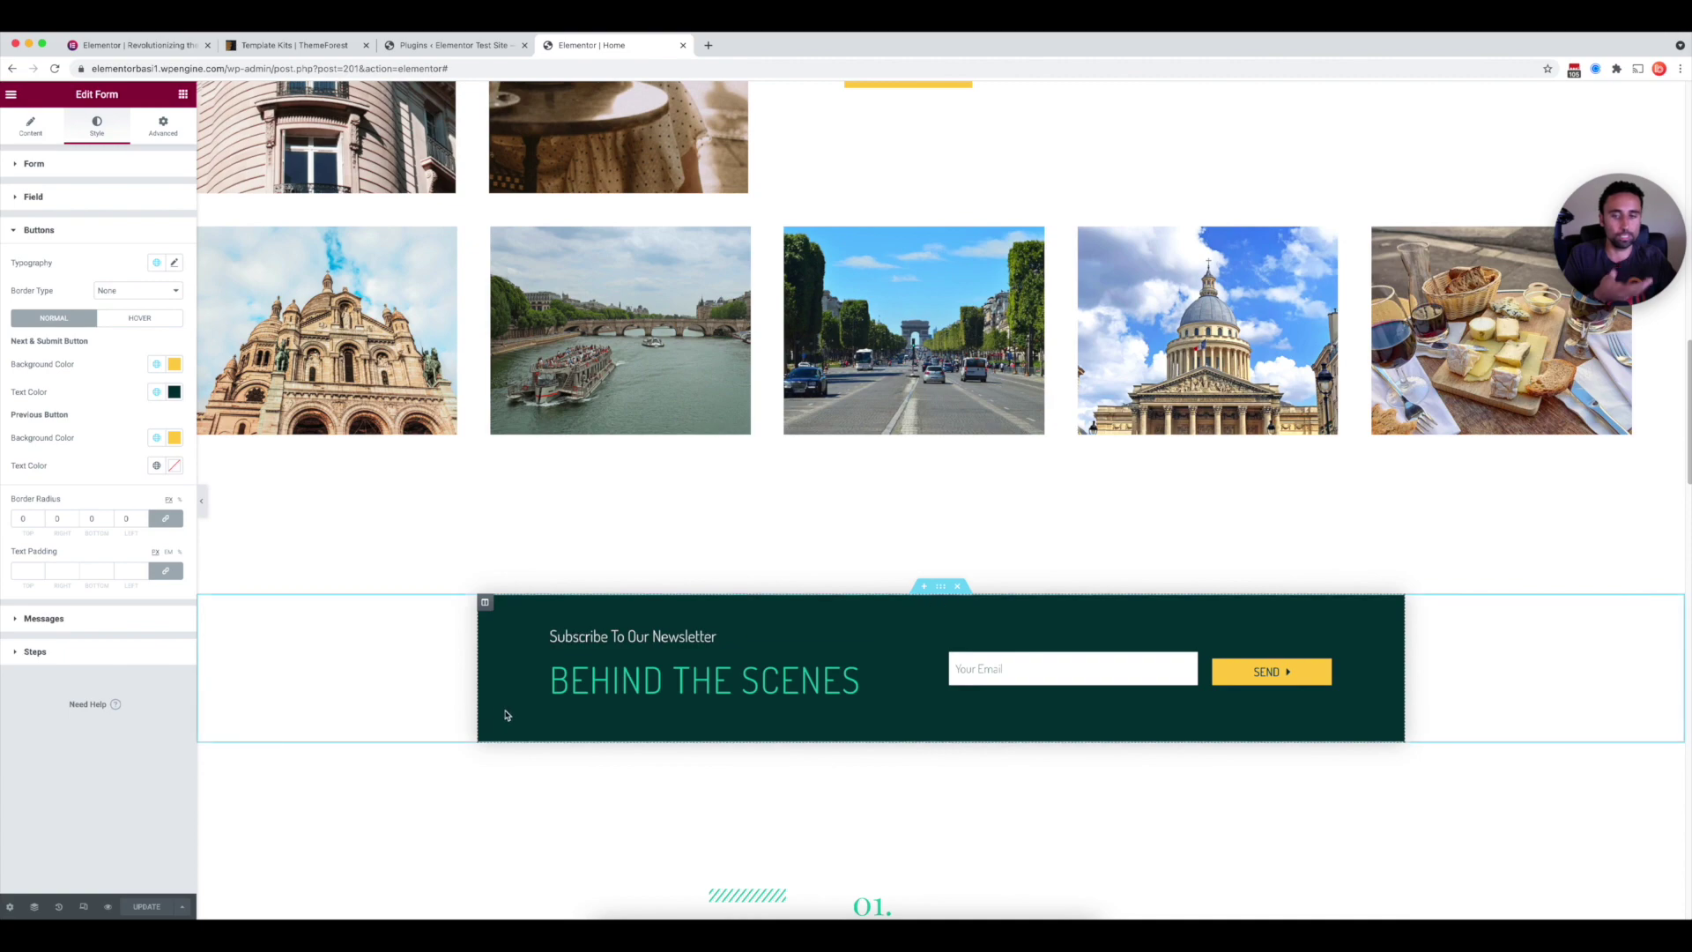
pyautogui.scroll(20, 584, 728)
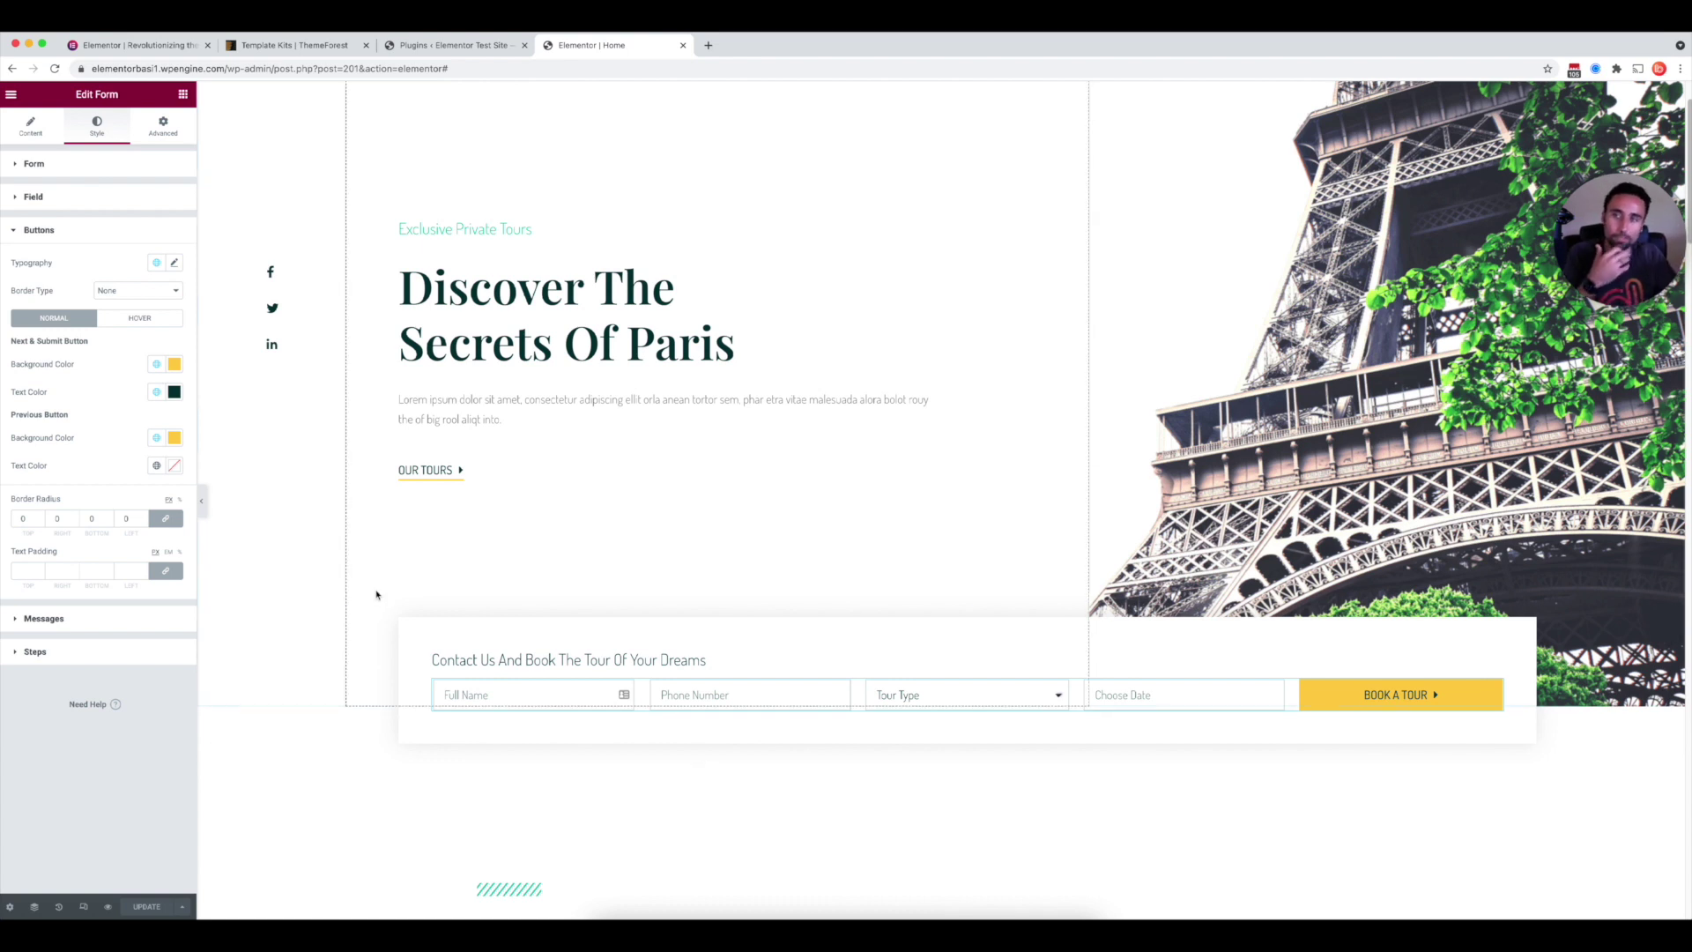
# - Use the Color Sampler to apply the newsletter banner's dark green to the Book A Tour button's background
pyautogui.click(175, 365)
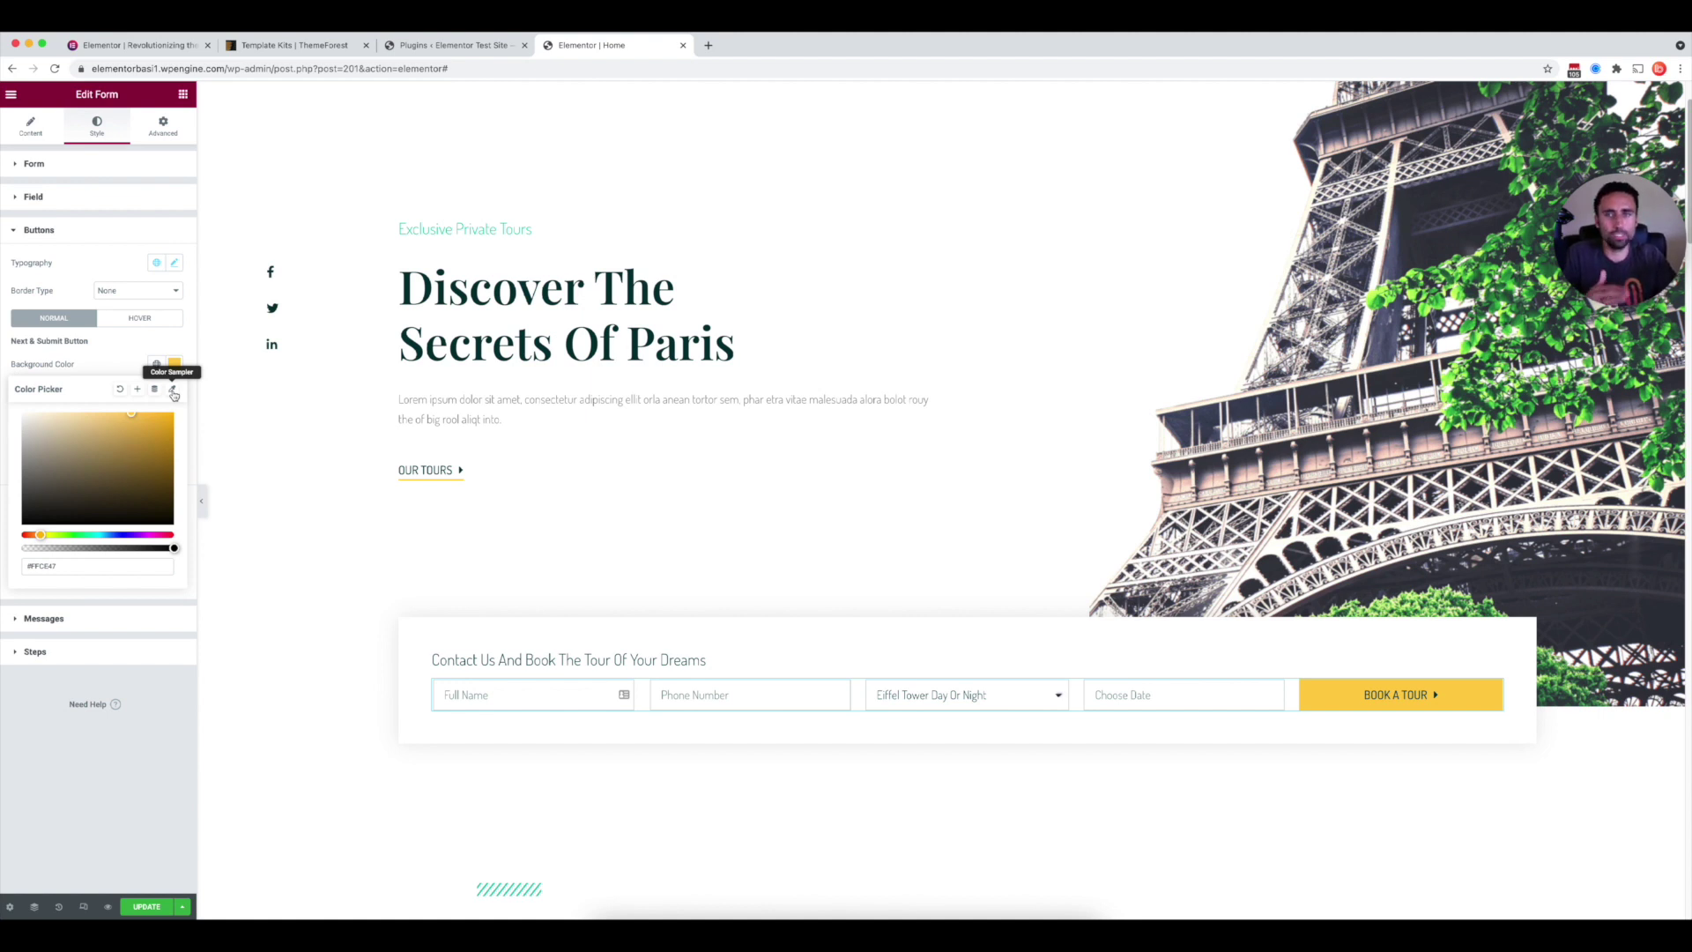
pyautogui.click(173, 393)
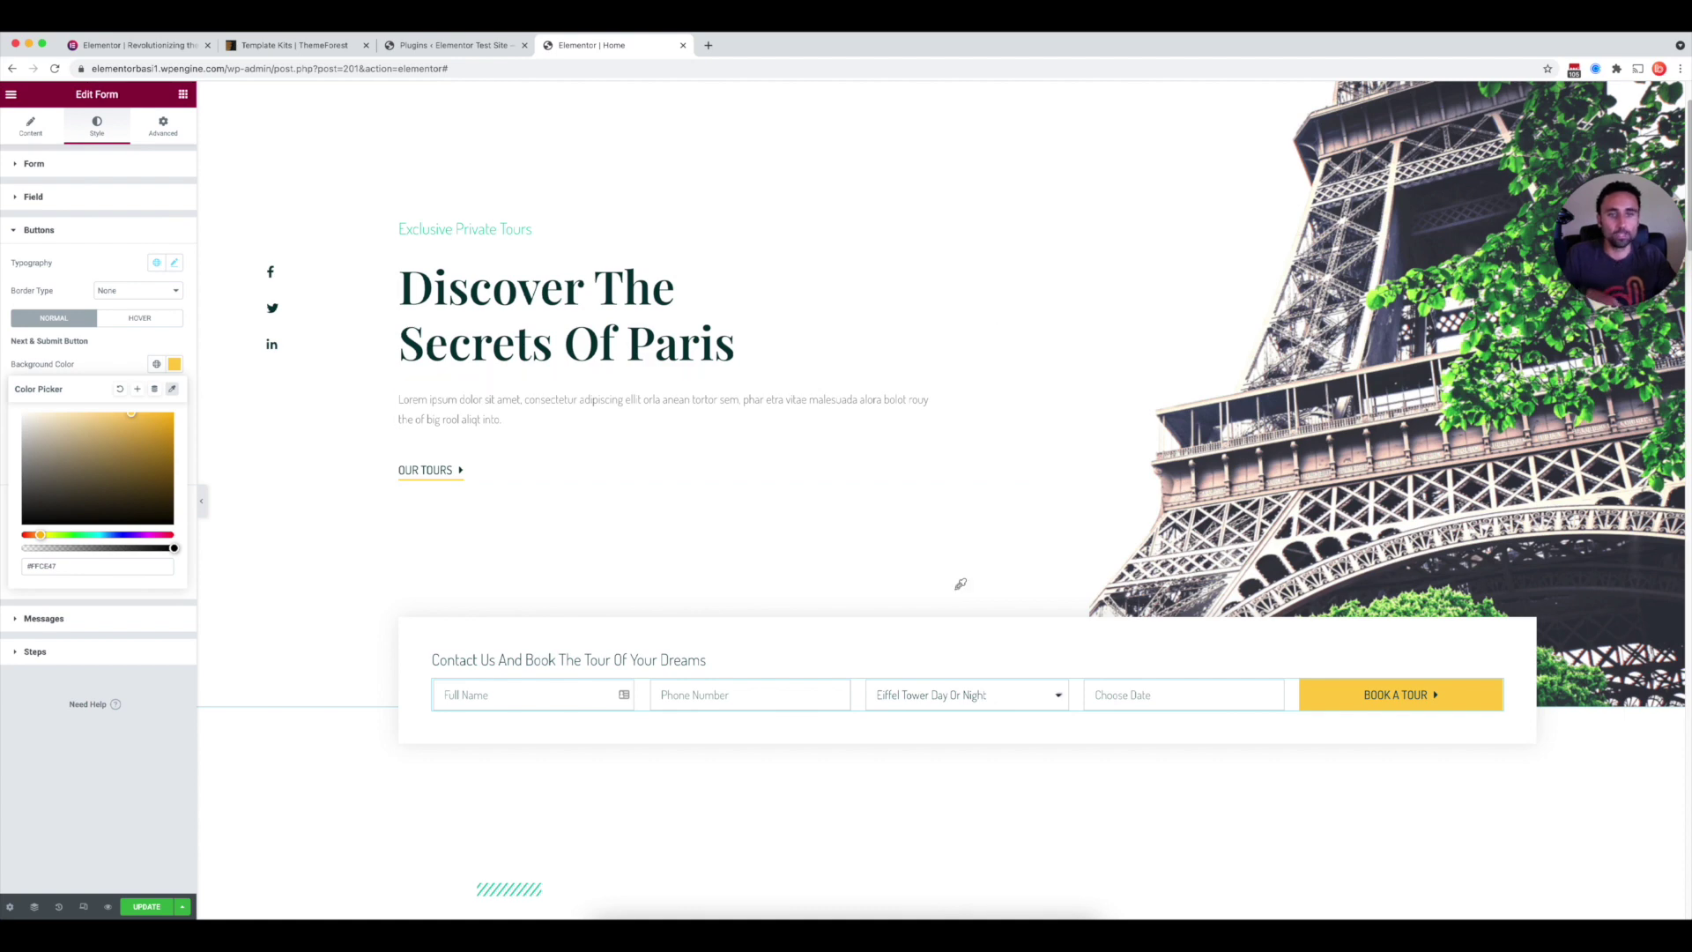
pyautogui.scroll(-8, 975, 612)
pyautogui.scroll(-7, 982, 681)
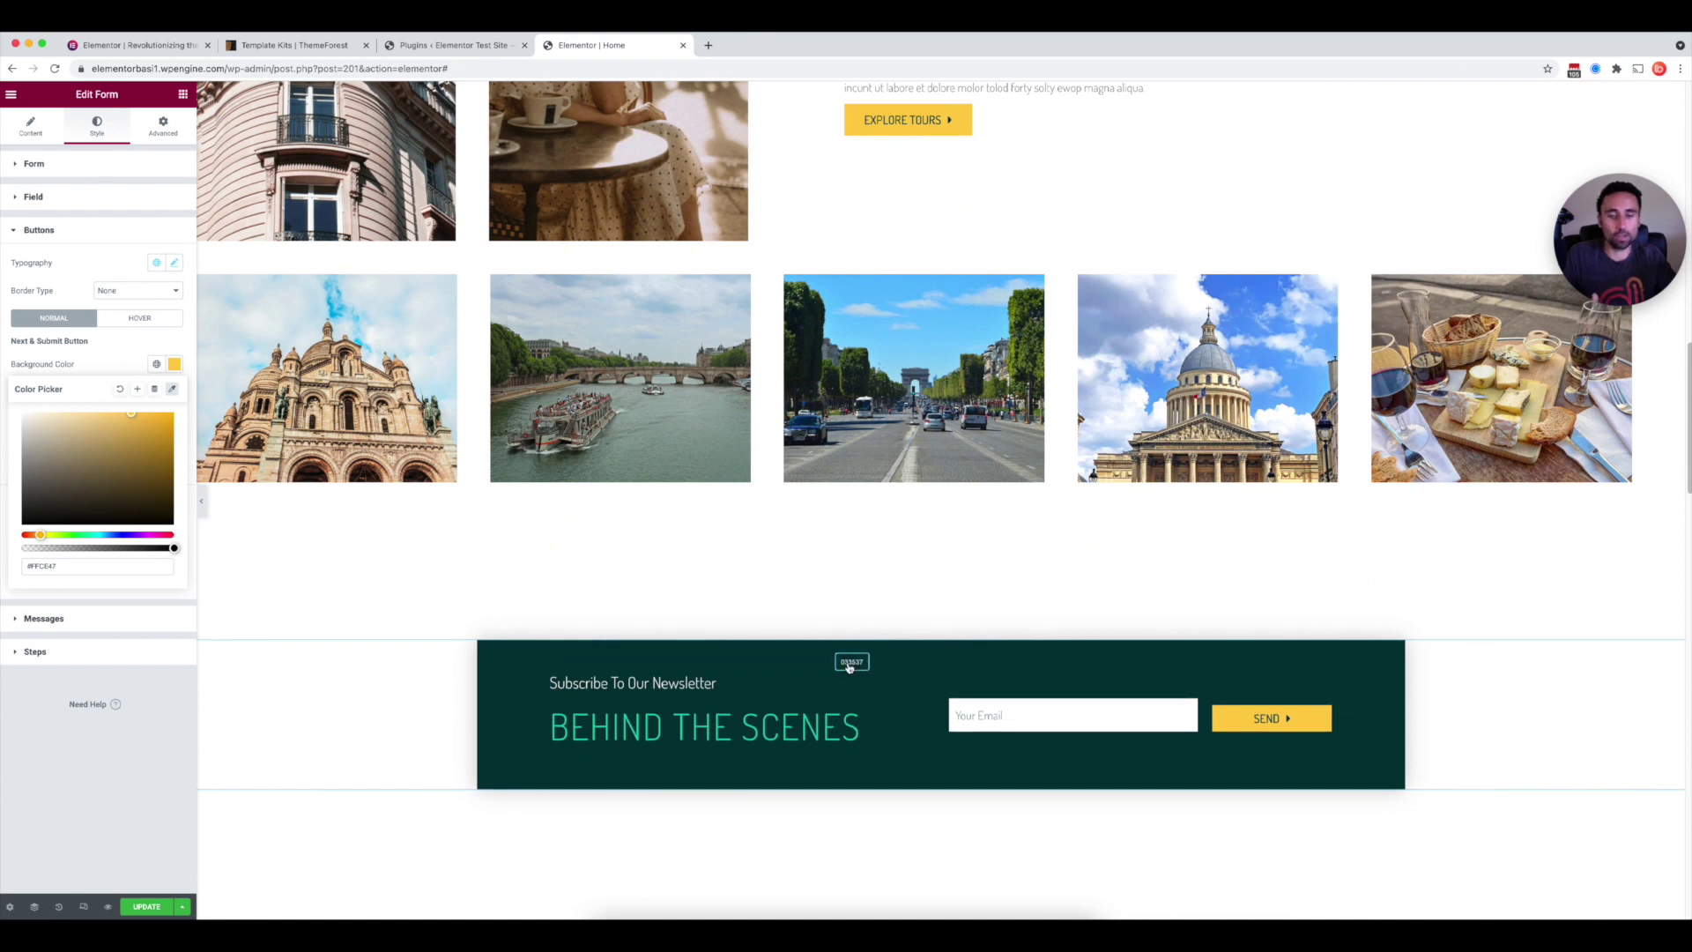
pyautogui.click(844, 663)
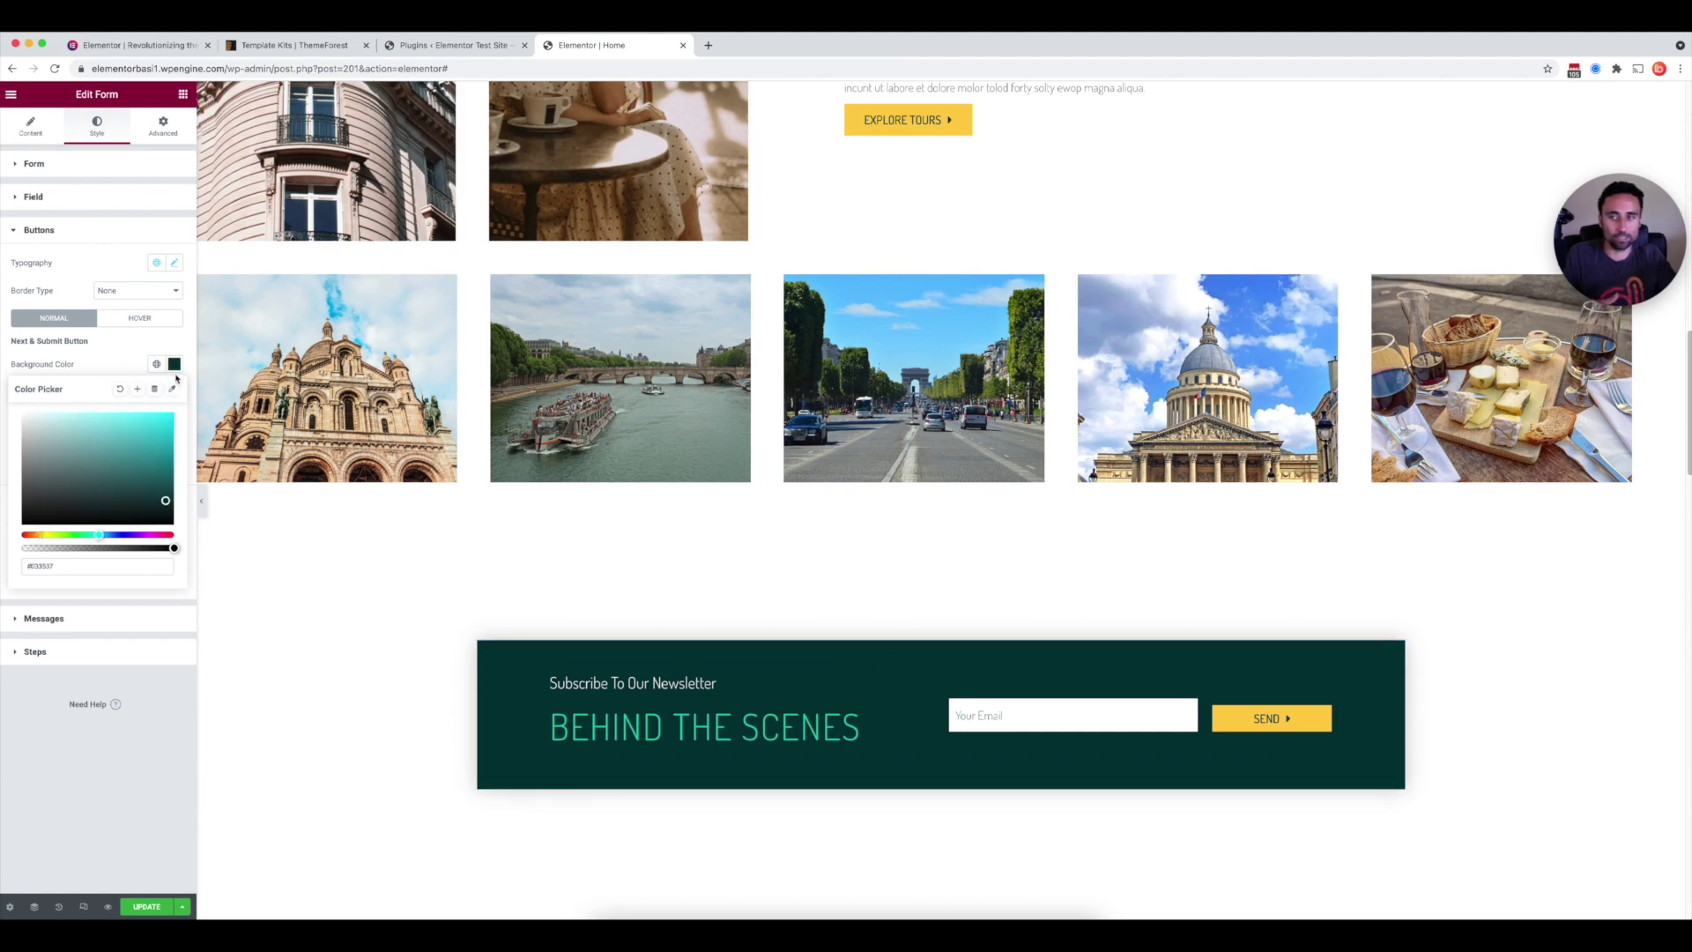
pyautogui.scroll(15, 974, 590)
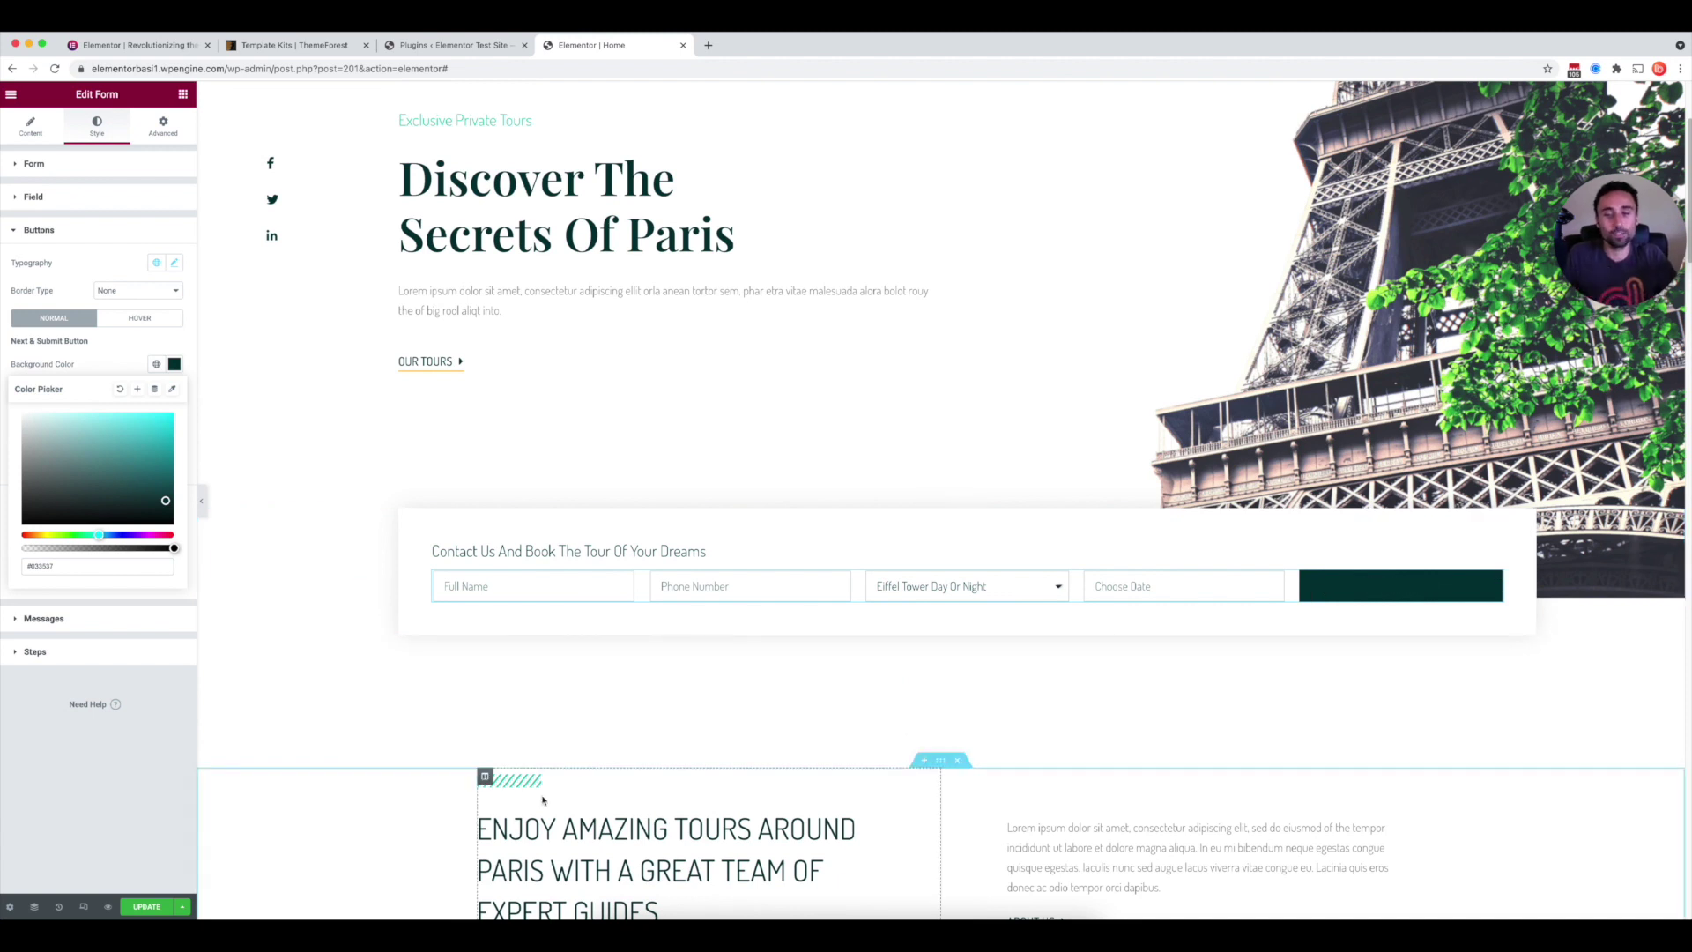
# - Sample the light green of the striped divider above the Enjoy Amazing Tours heading as the Book A Tour button's background color
pyautogui.click(172, 389)
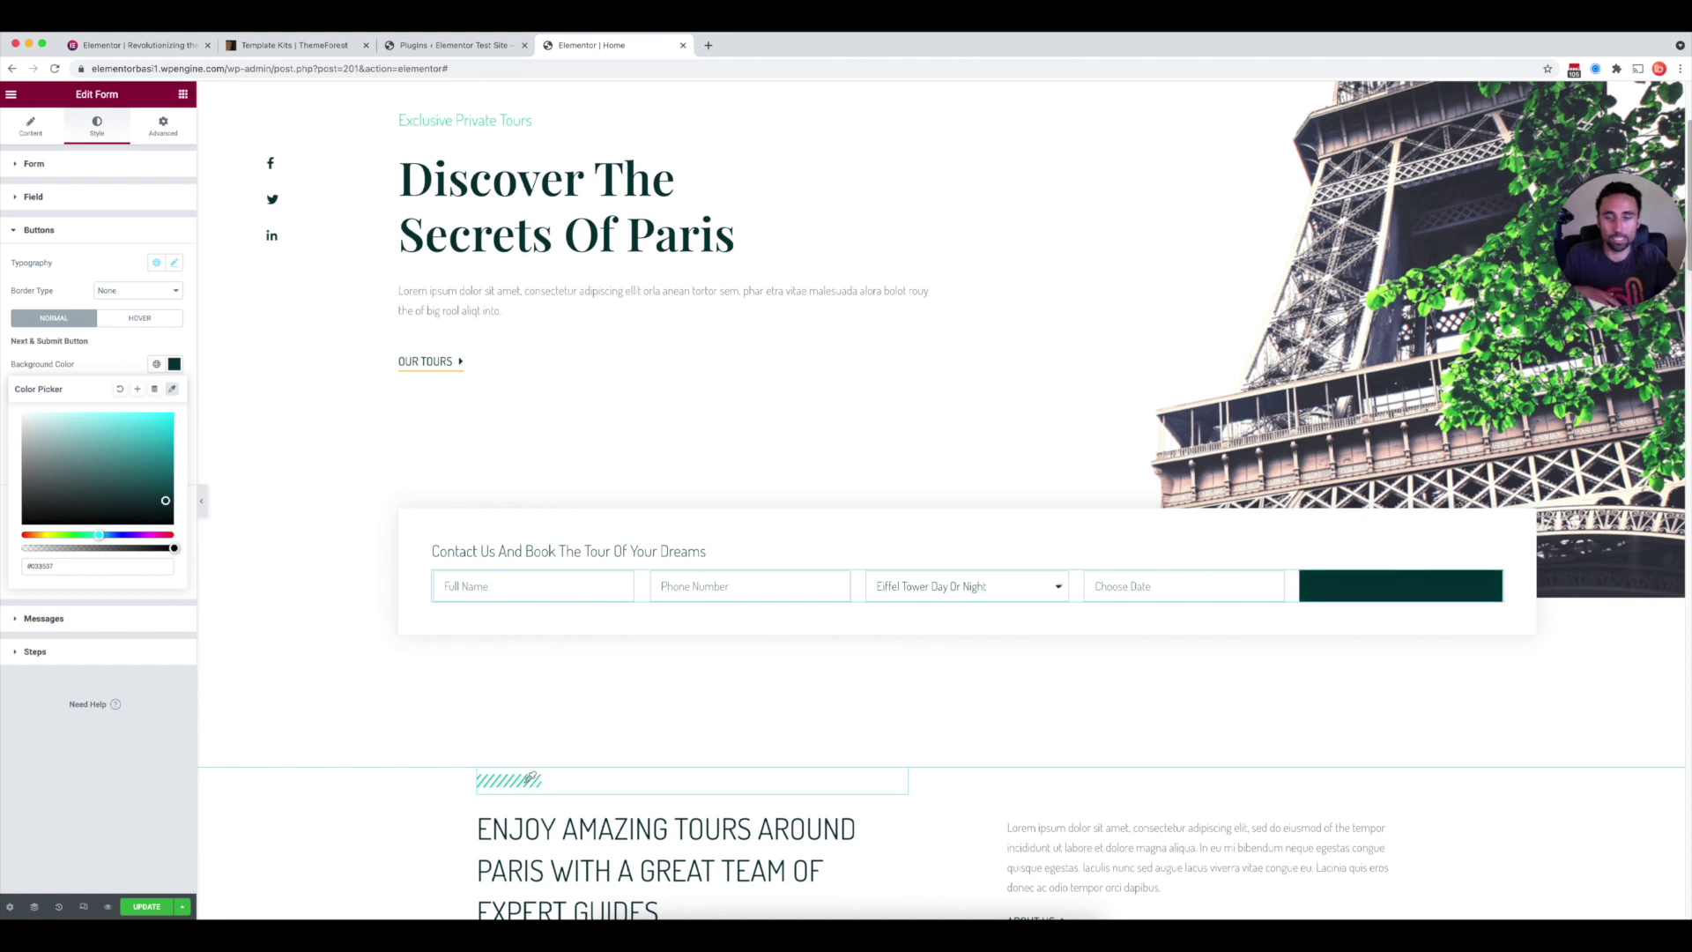
pyautogui.click(549, 795)
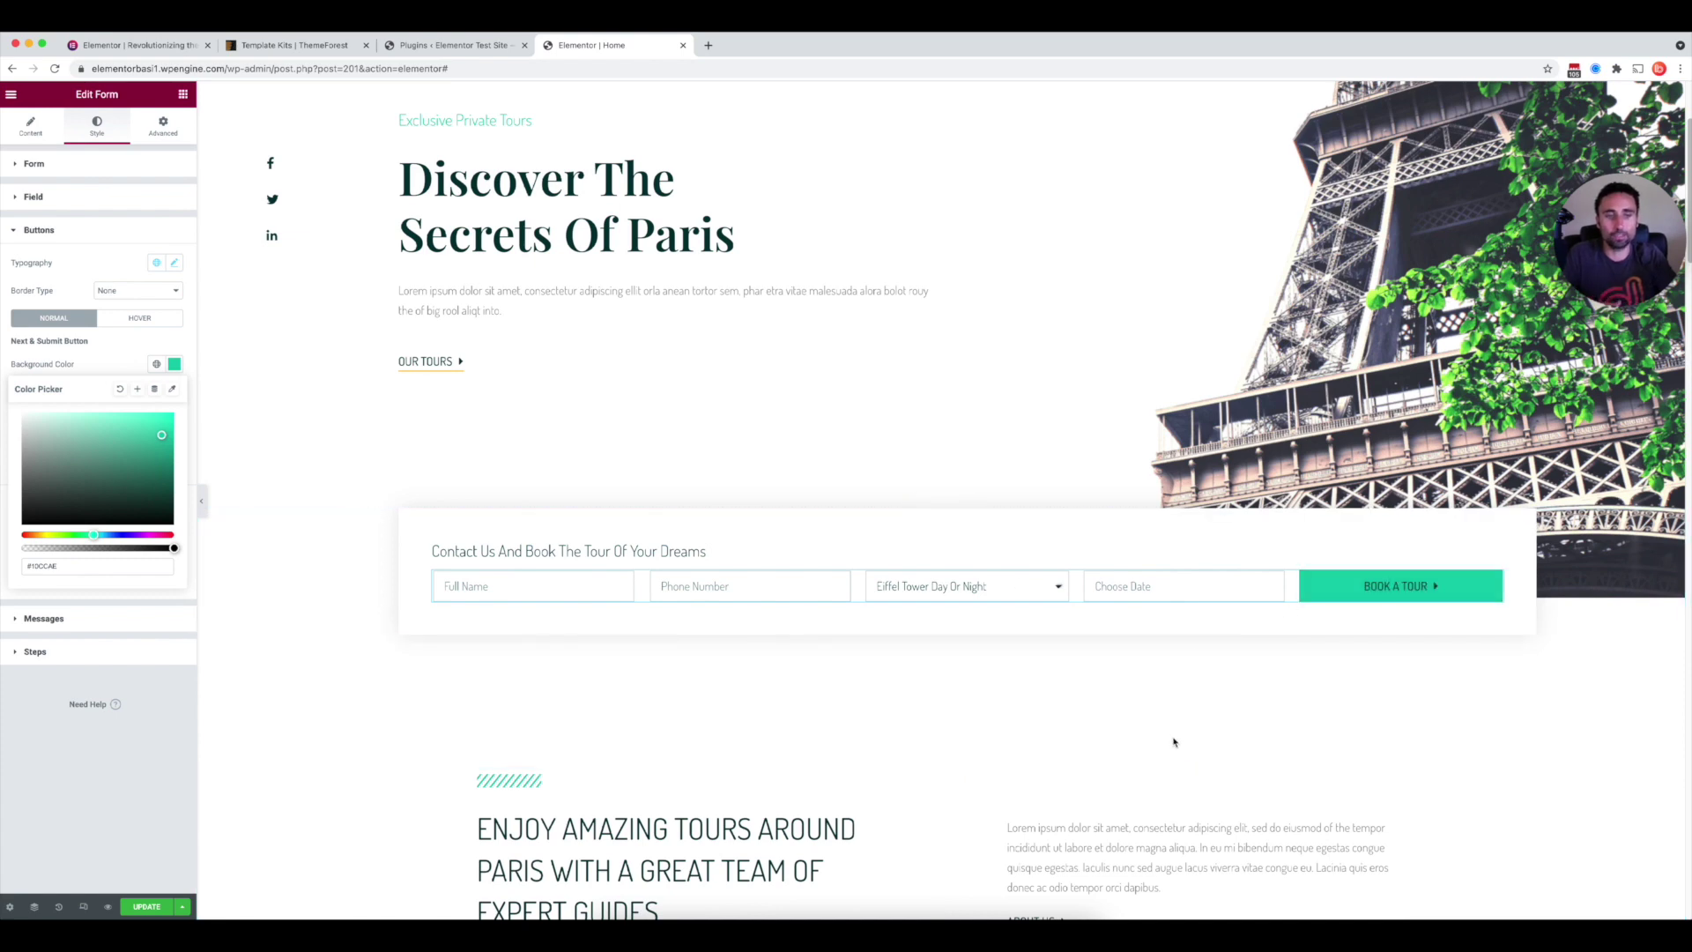
pyautogui.scroll(-10, 1058, 767)
pyautogui.scroll(7, 979, 773)
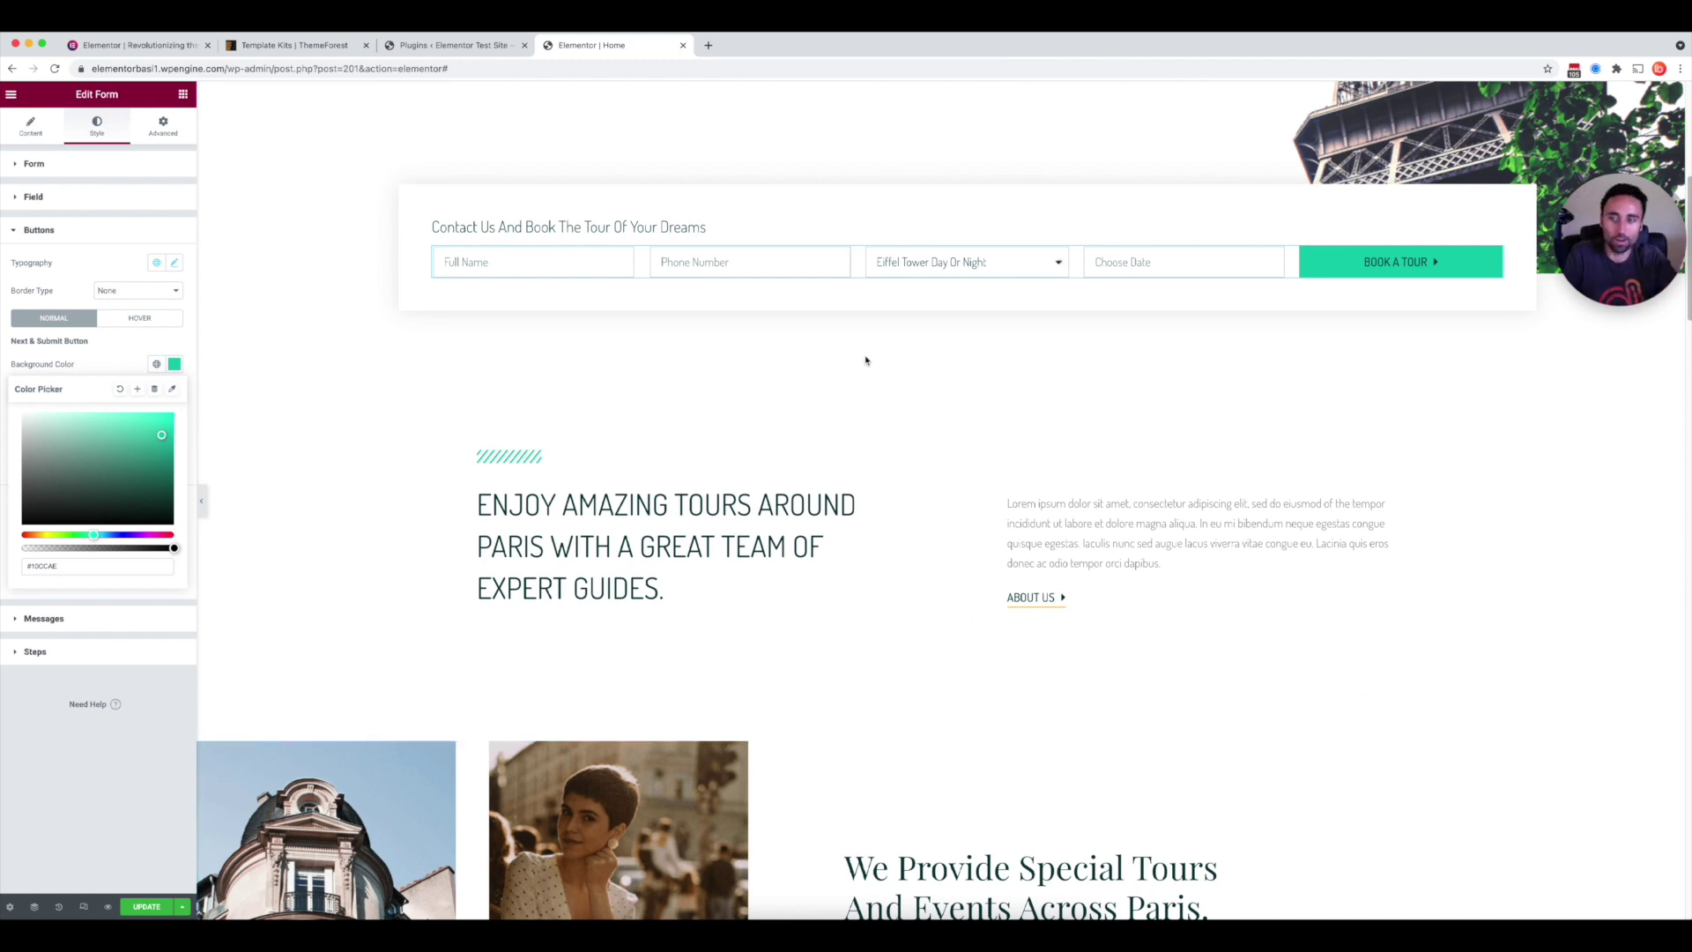
pyautogui.scroll(5, 1005, 617)
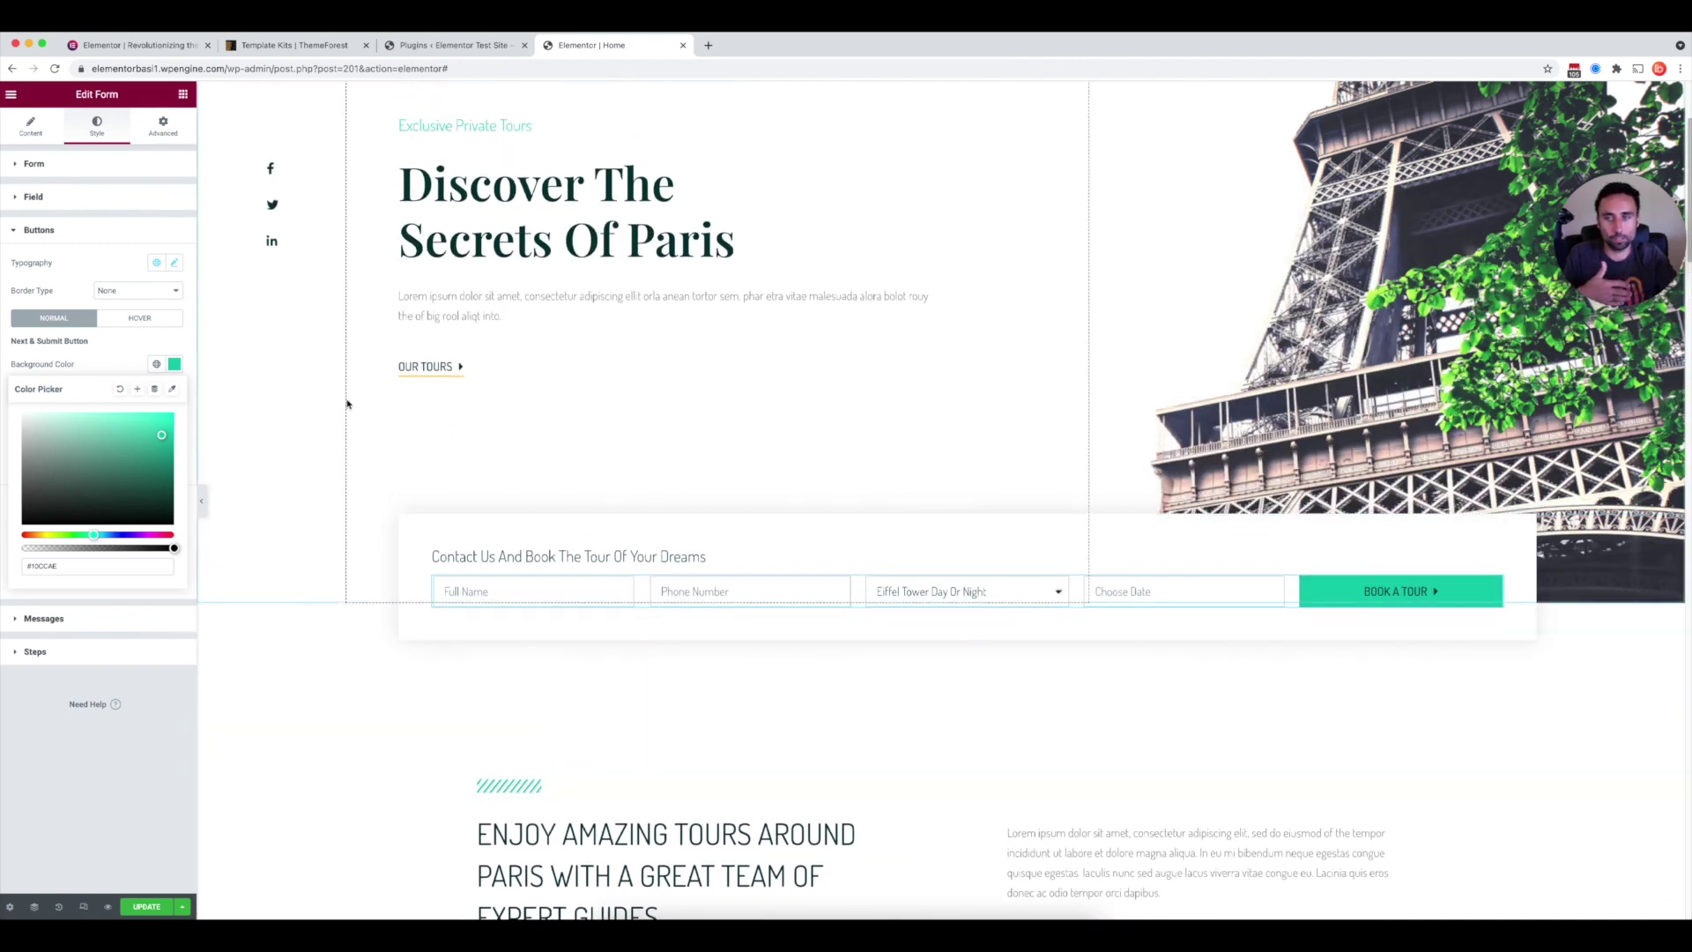
# - Use the Color Sampler on the hero section's Our Tours button to view the color swatches it offers for the form button's background
pyautogui.click(172, 389)
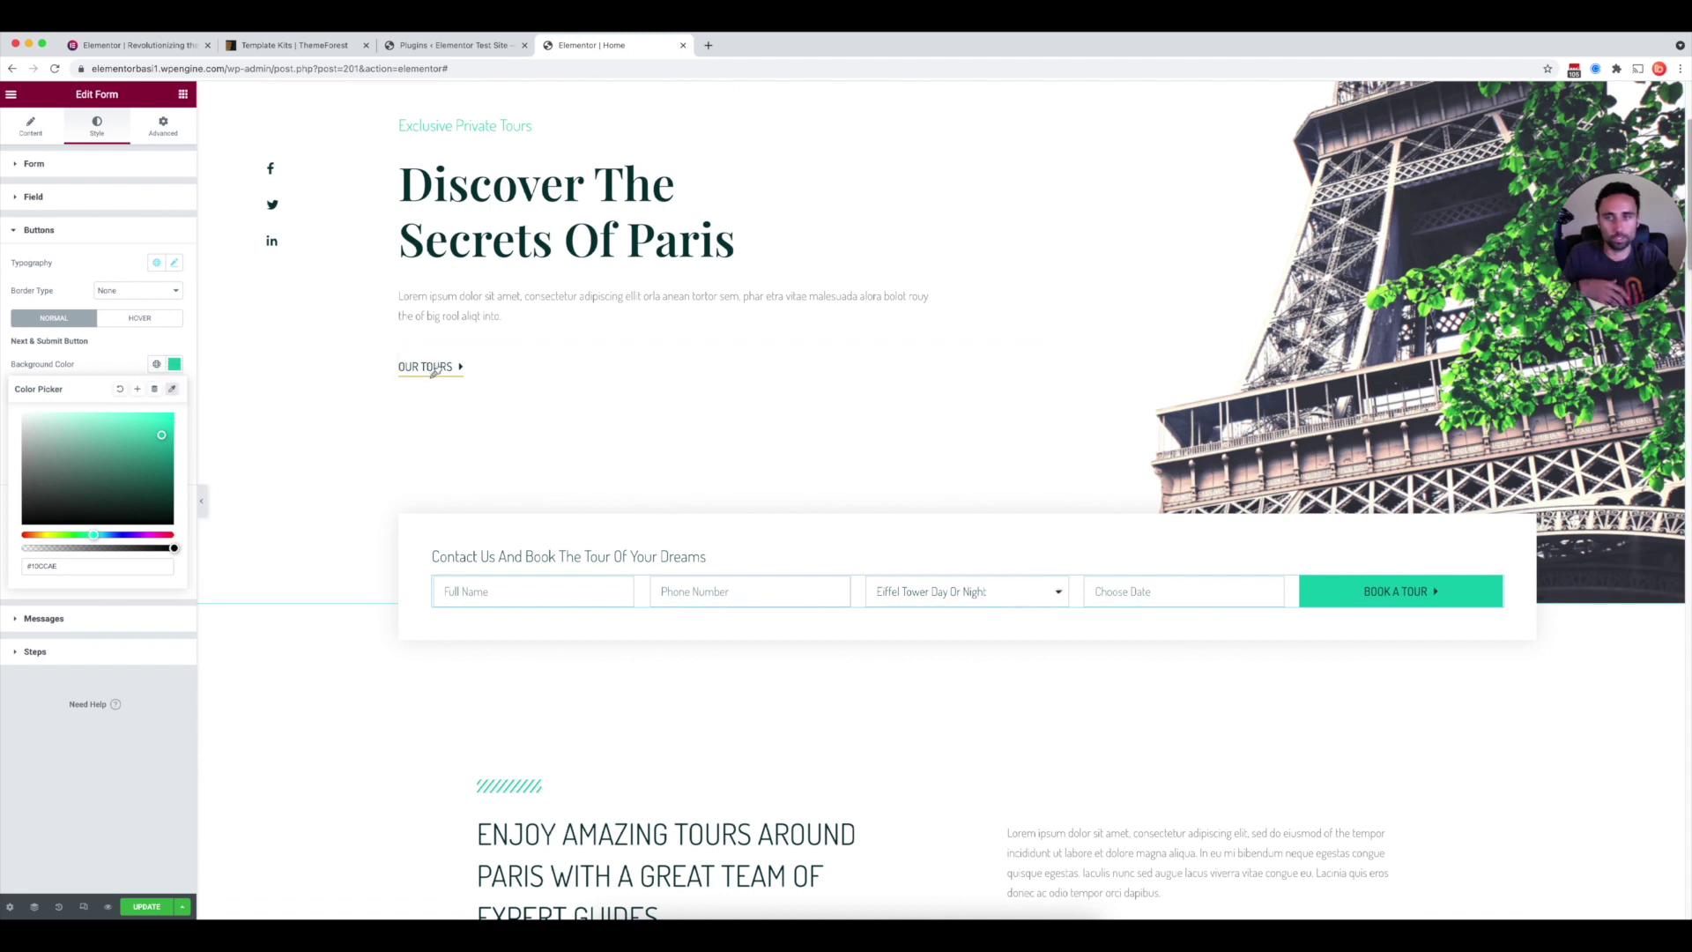
pyautogui.moveTo(434, 374)
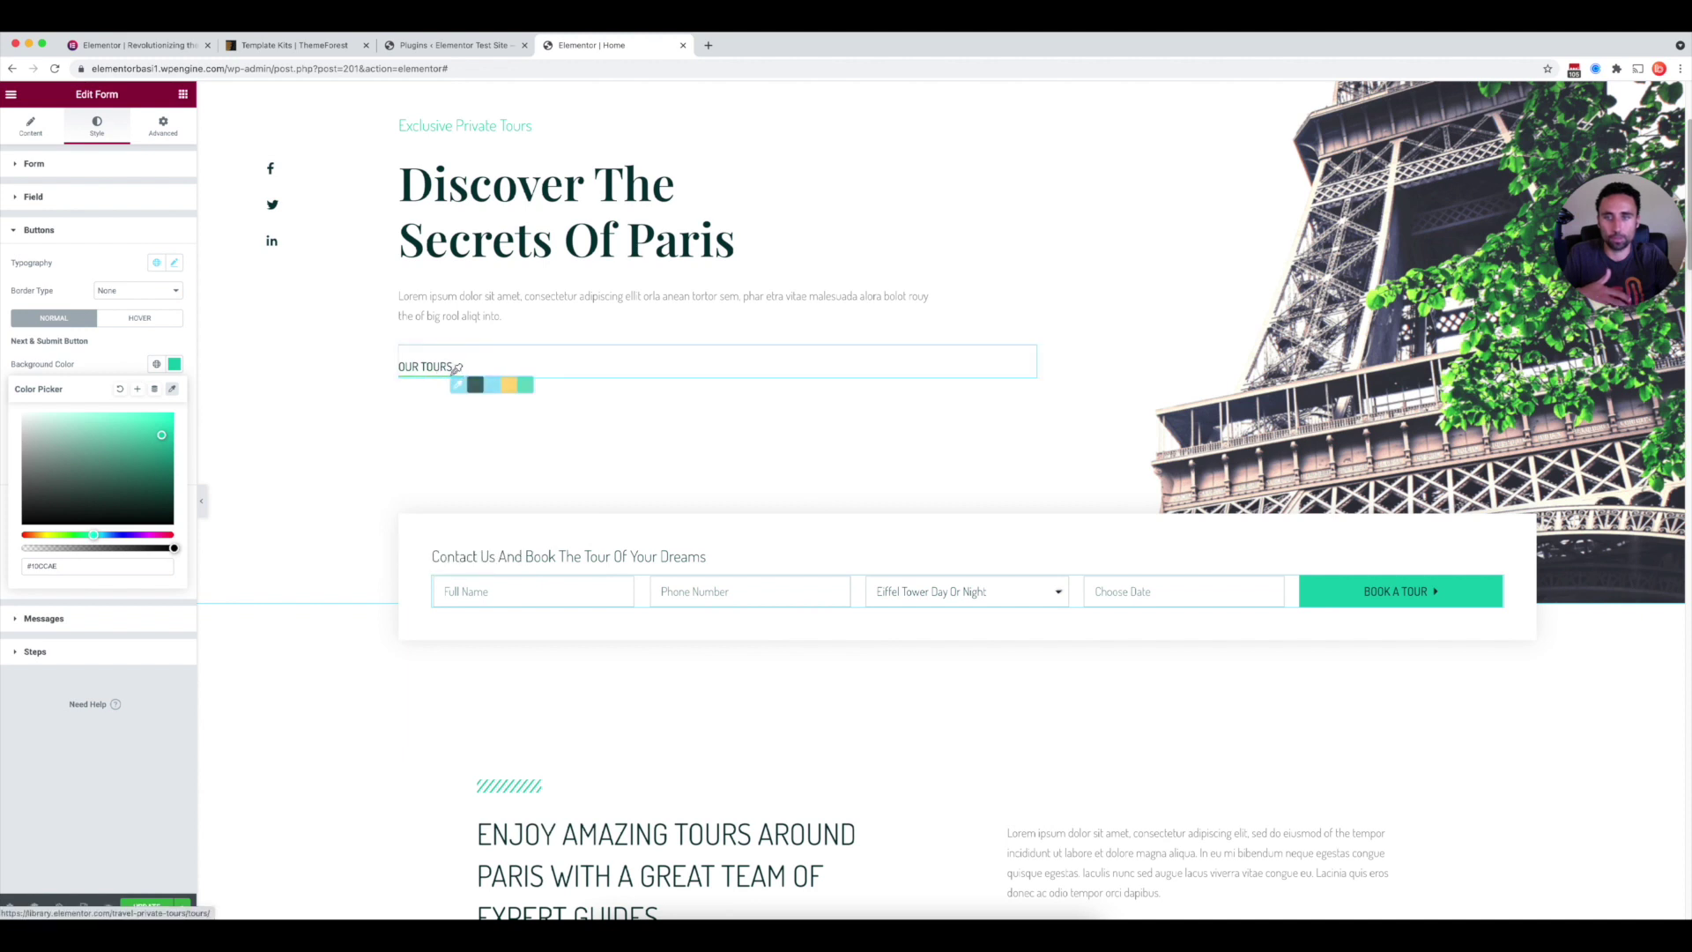
pyautogui.click(523, 384)
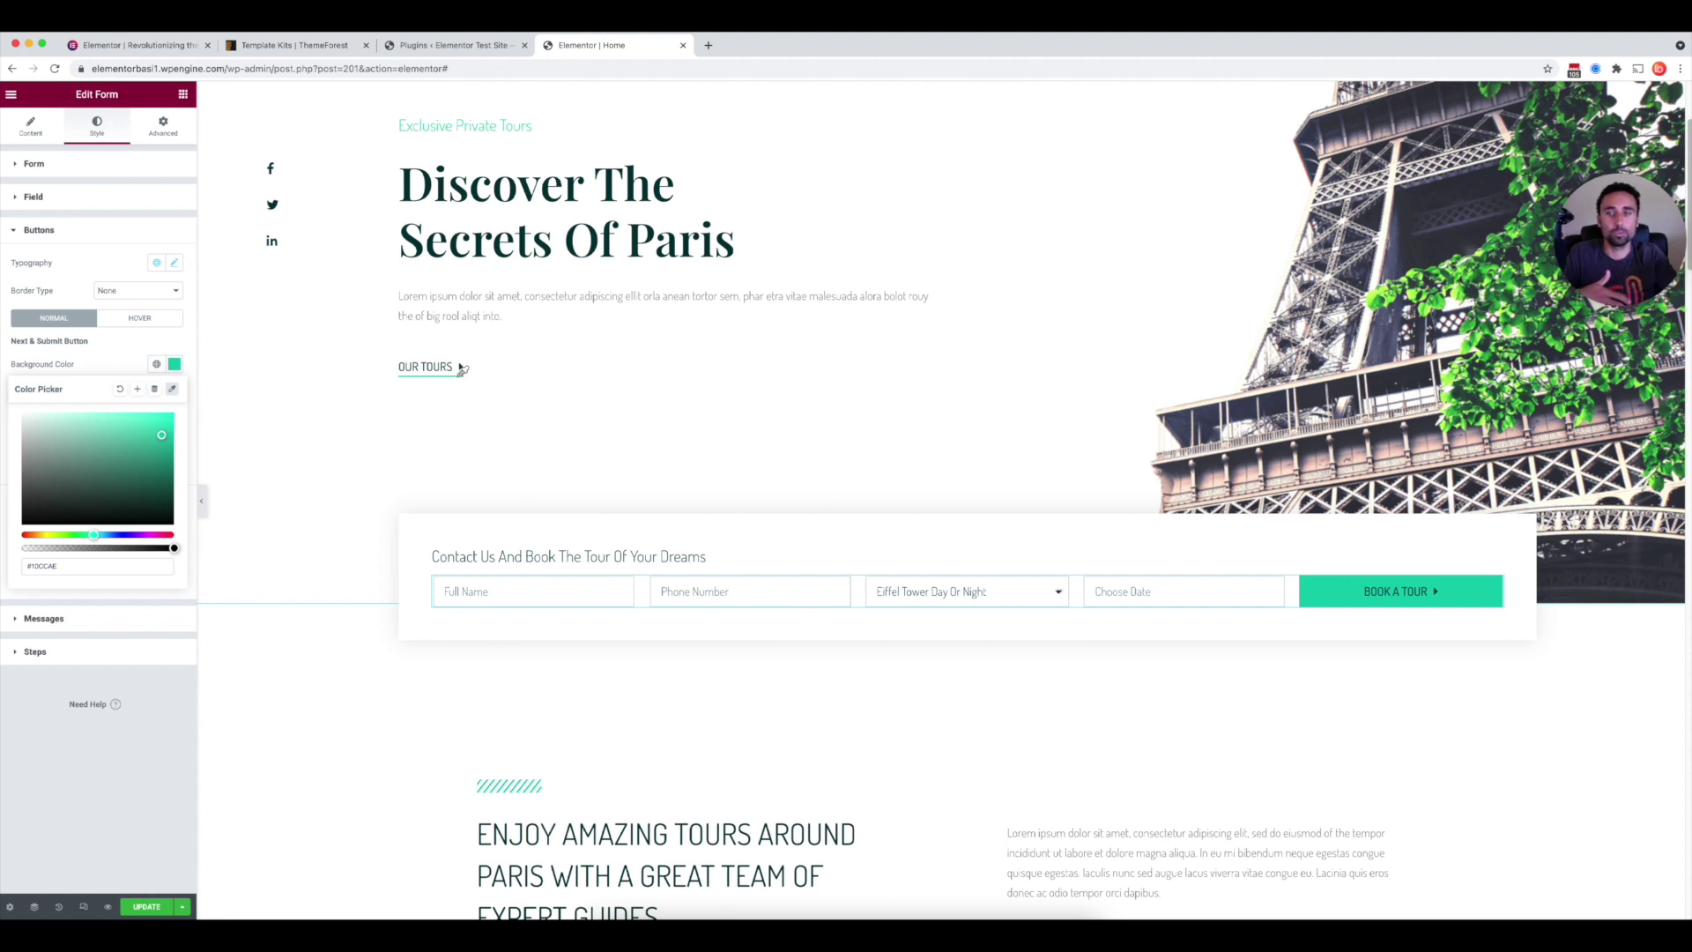
pyautogui.moveTo(461, 372)
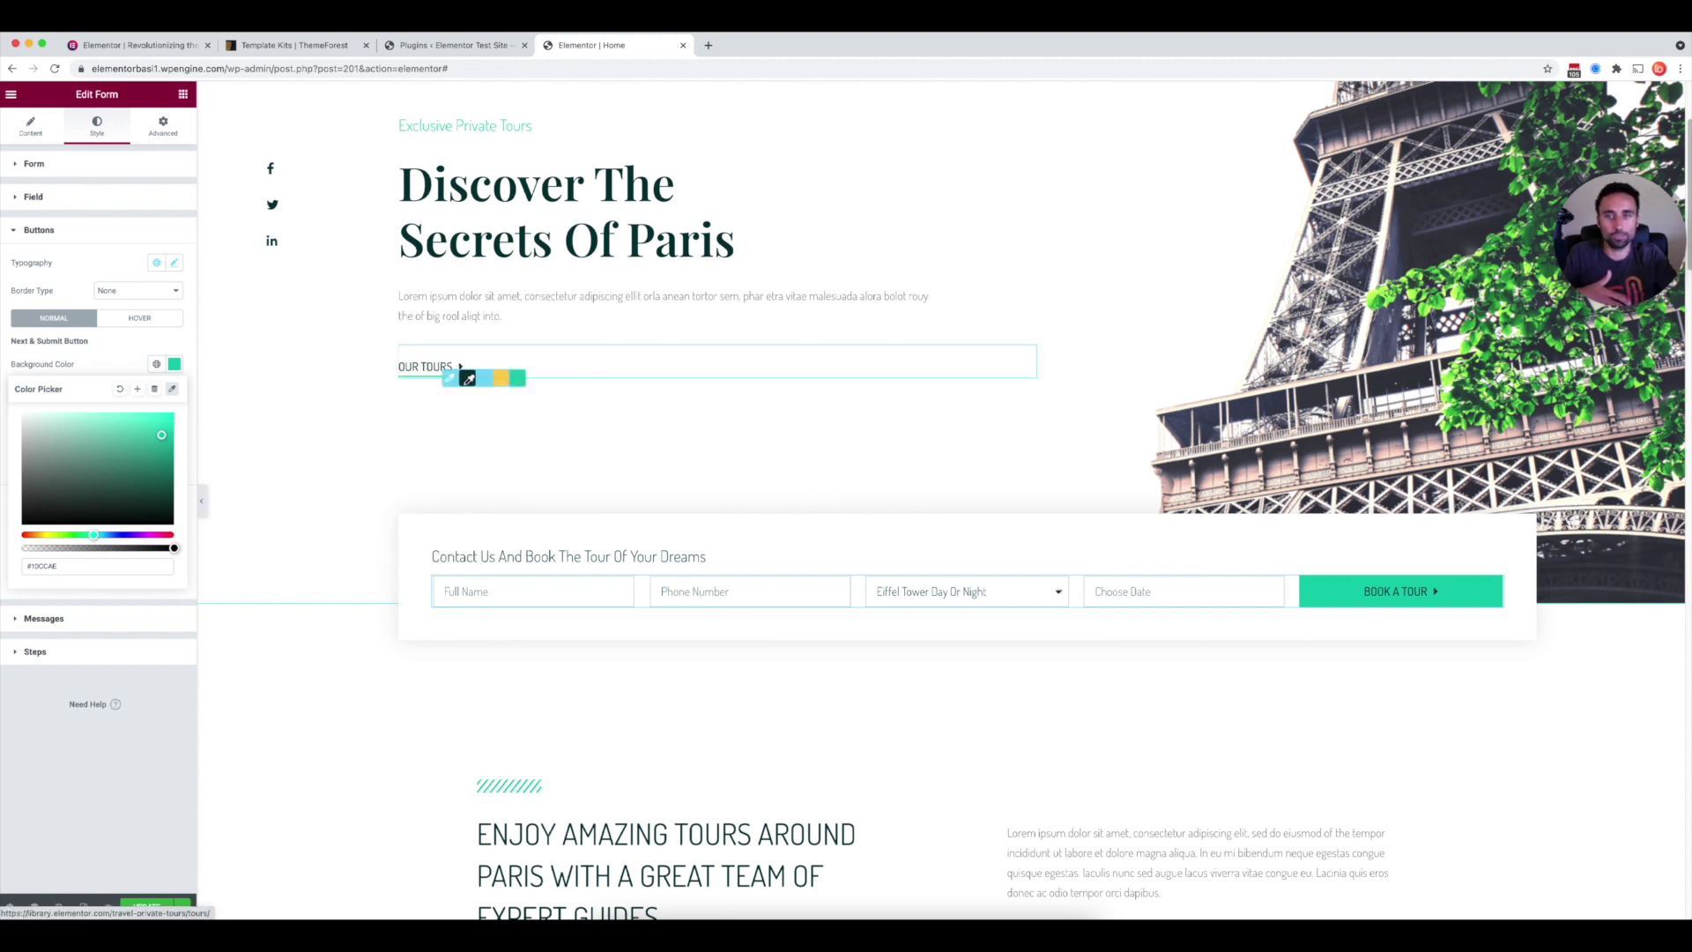
pyautogui.click(485, 376)
pyautogui.moveTo(454, 368)
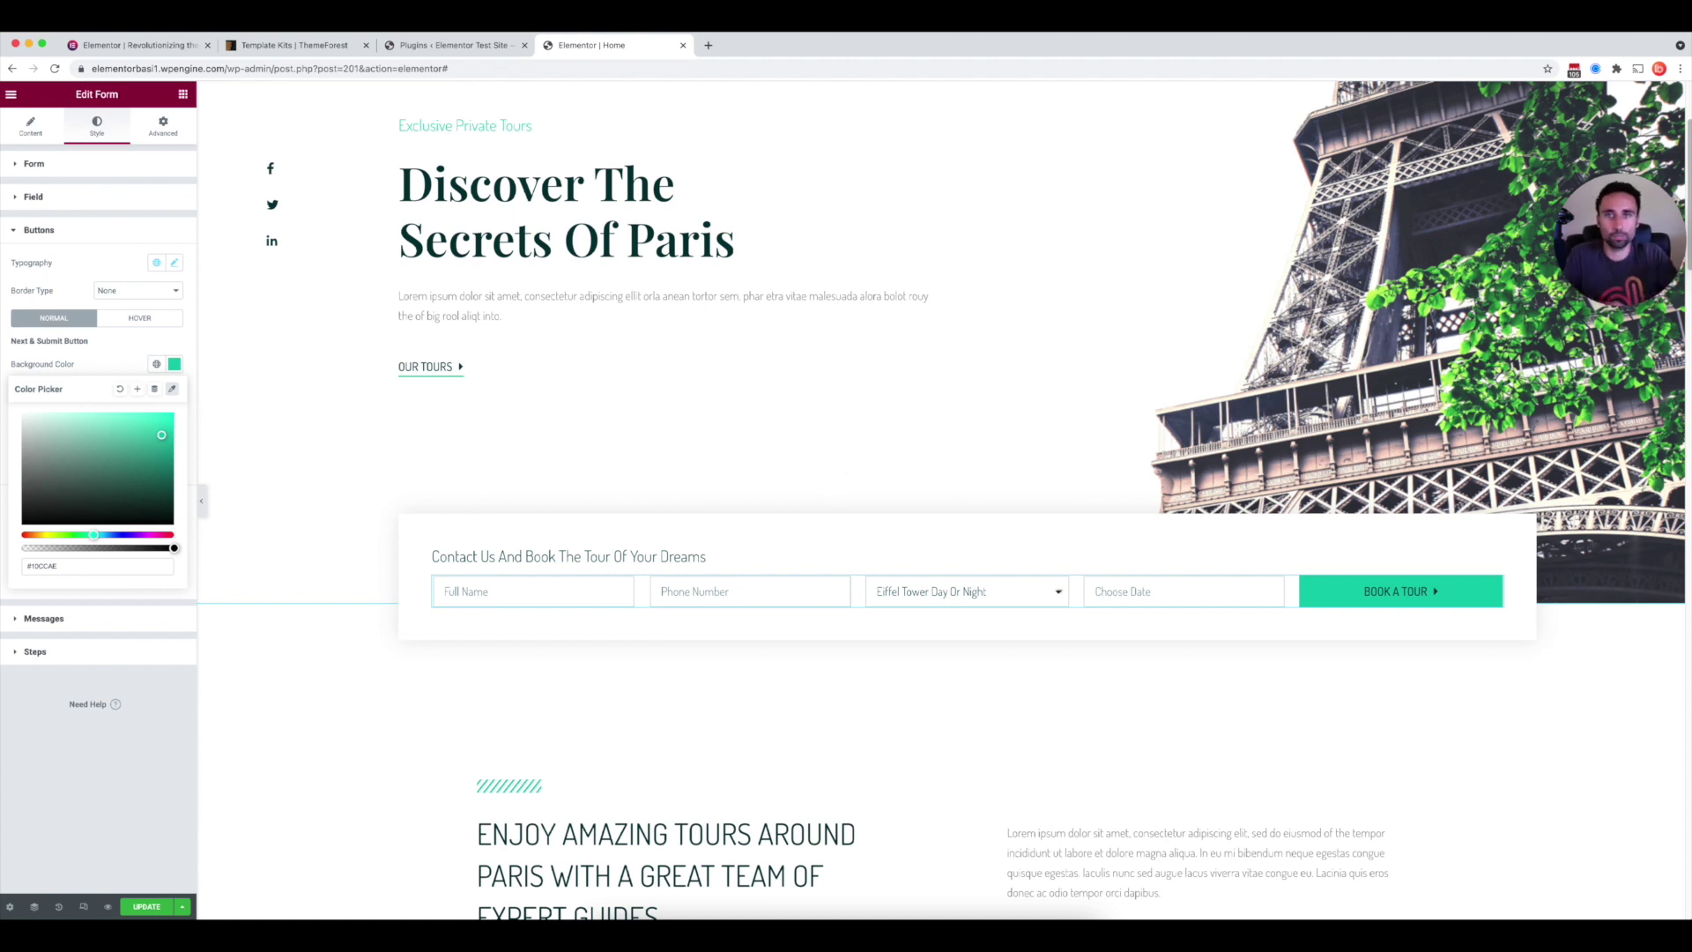
# - Go to elementor.com, open its pricing page, and review the plans and the Free and Pro feature comparison
pyautogui.click(669, 72)
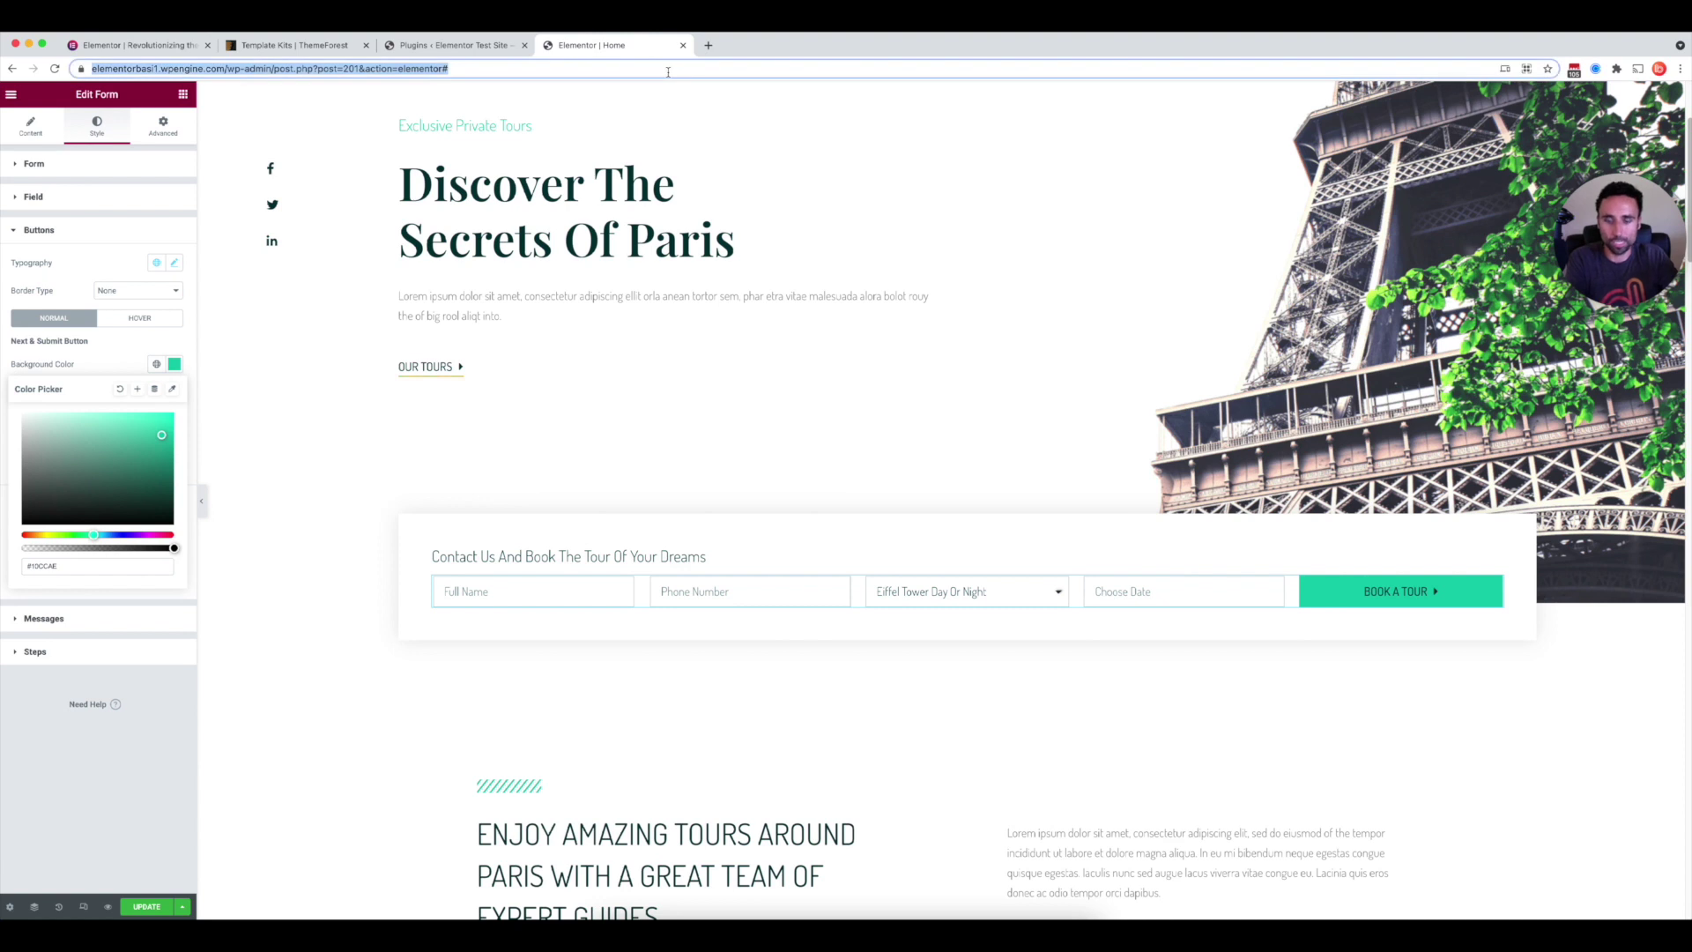
pyautogui.write('elementor.com')
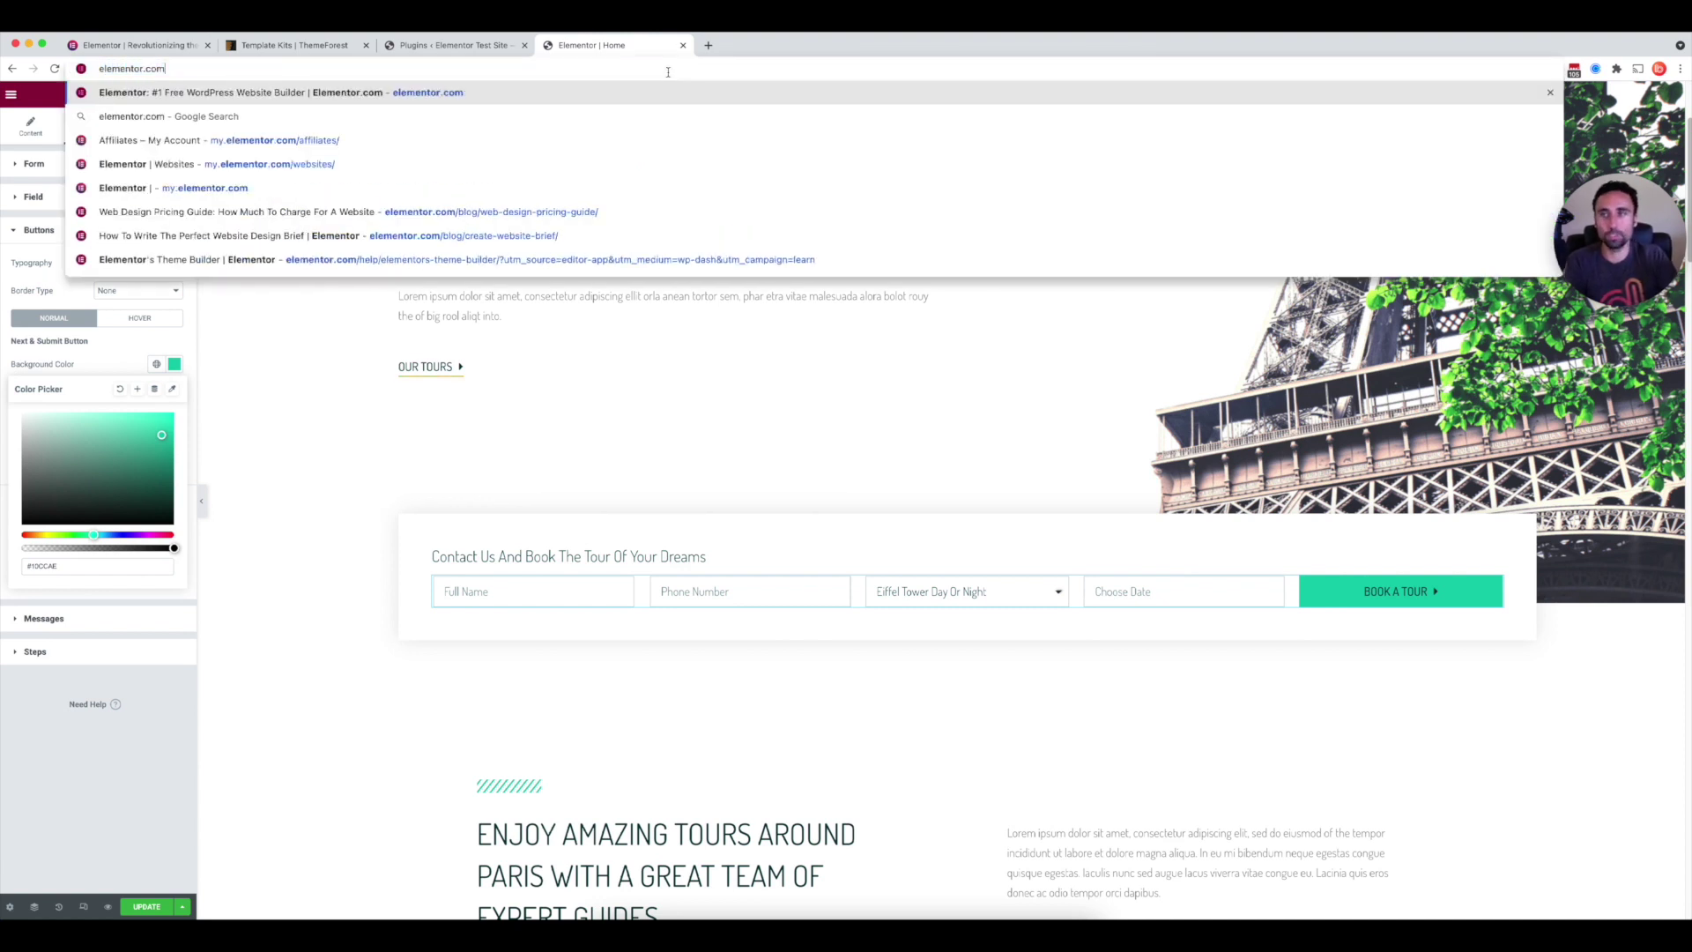
pyautogui.press('Return')
pyautogui.click(885, 335)
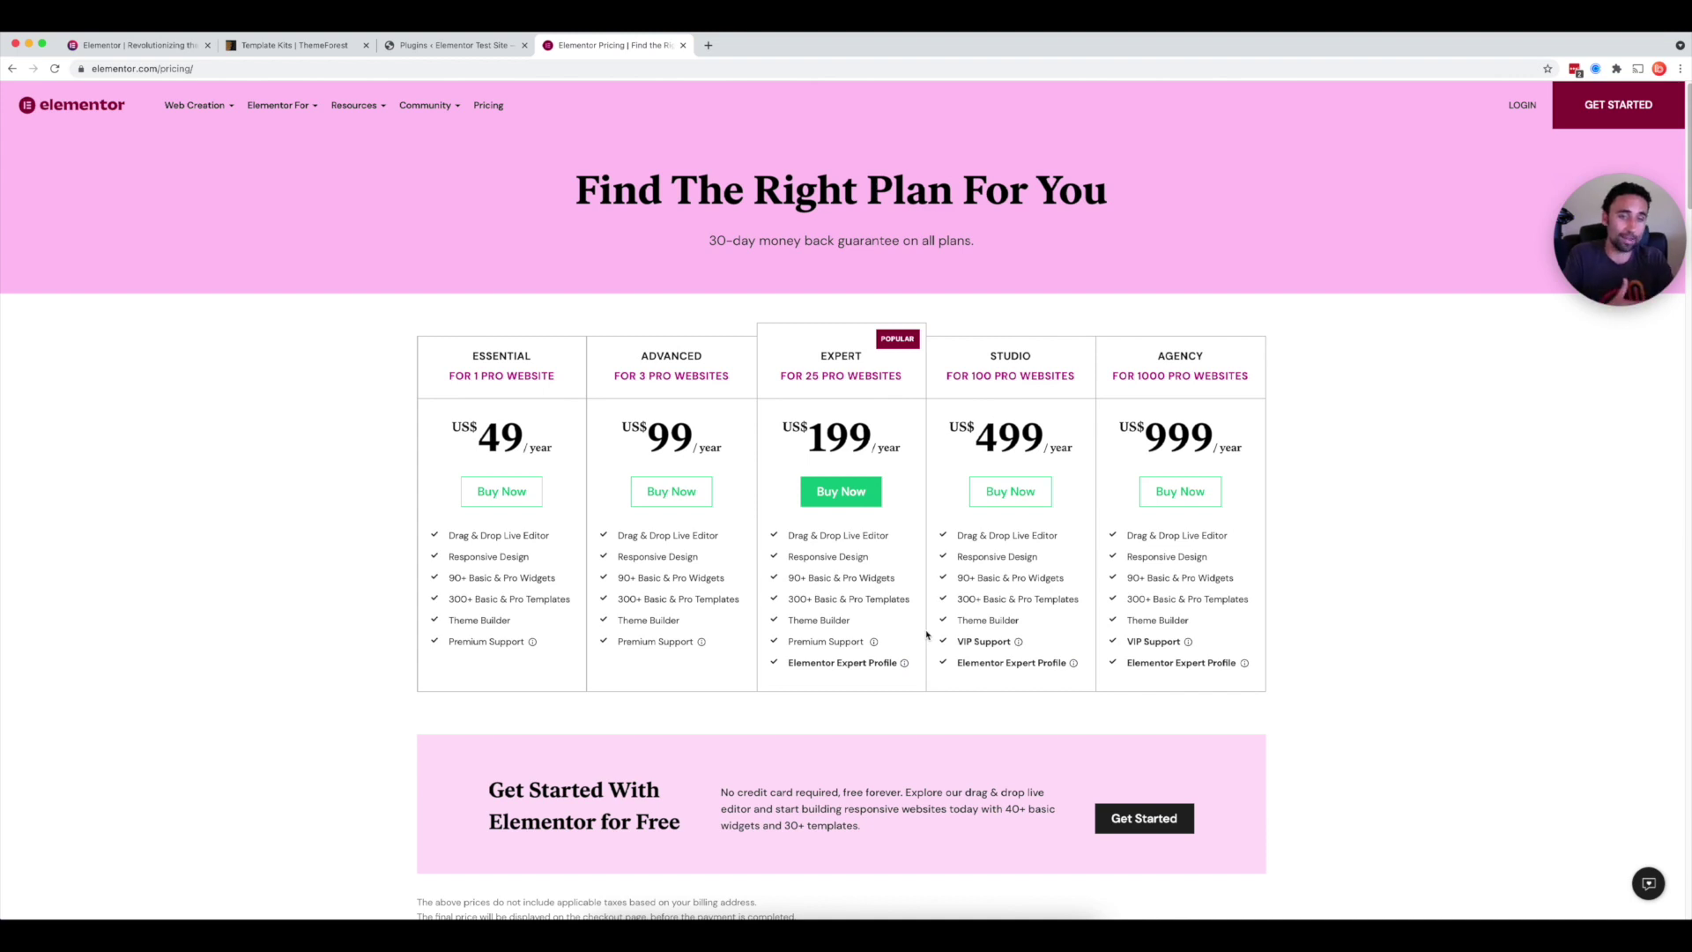
pyautogui.scroll(-10, 926, 634)
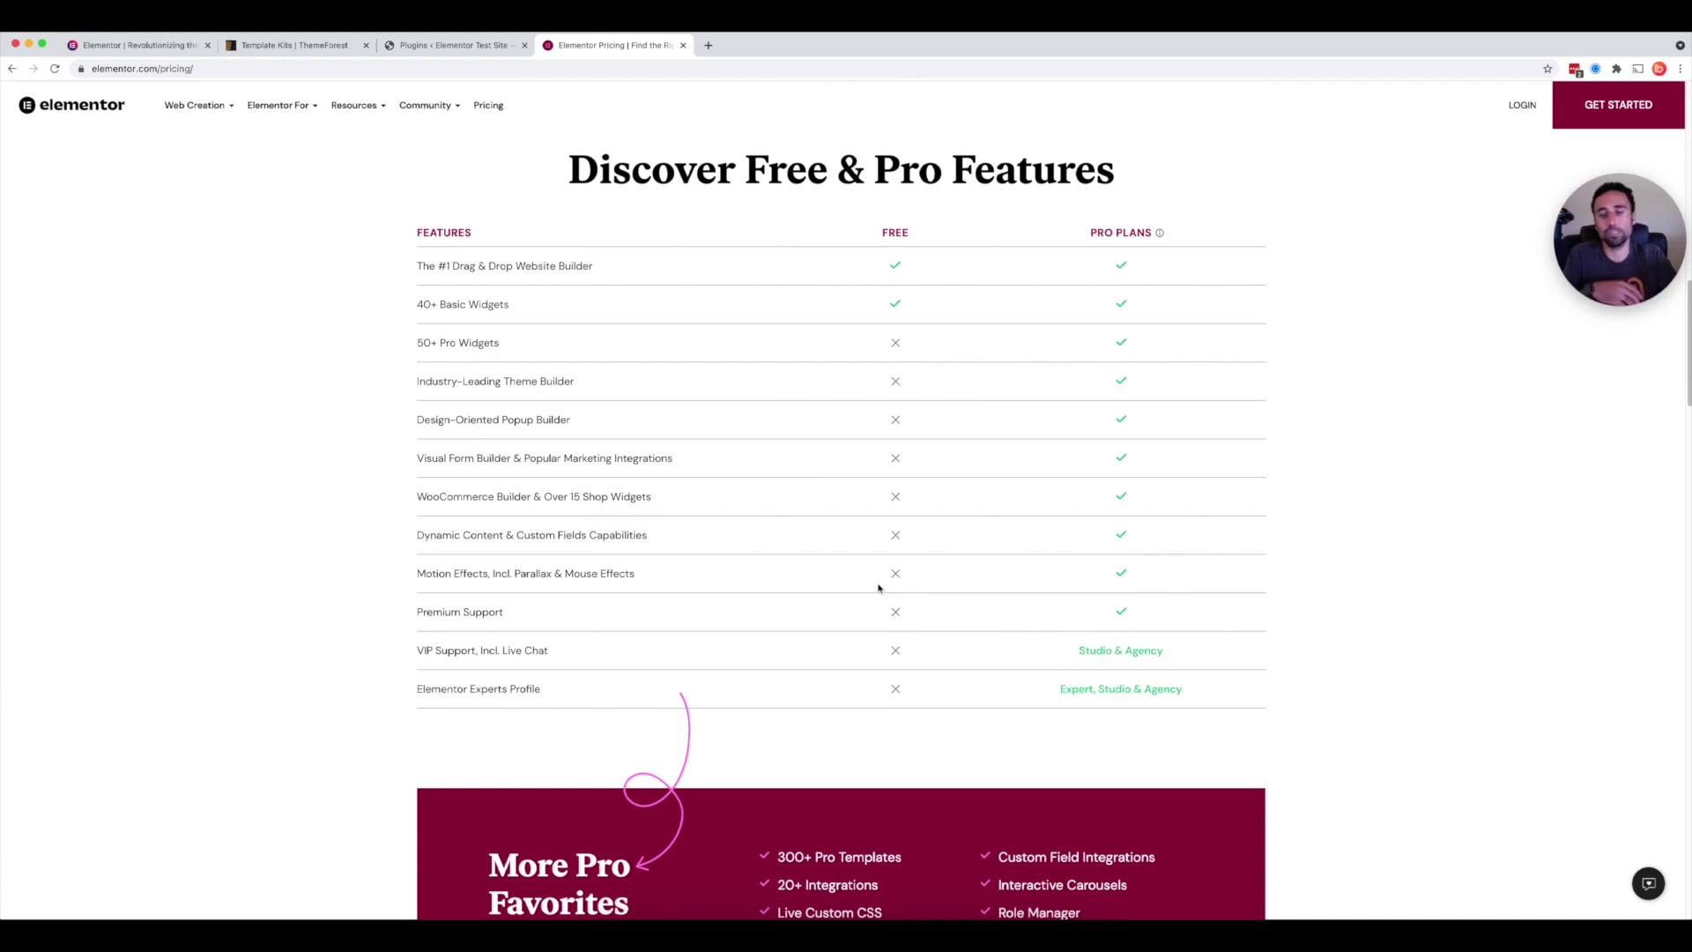
pyautogui.scroll(15, 878, 588)
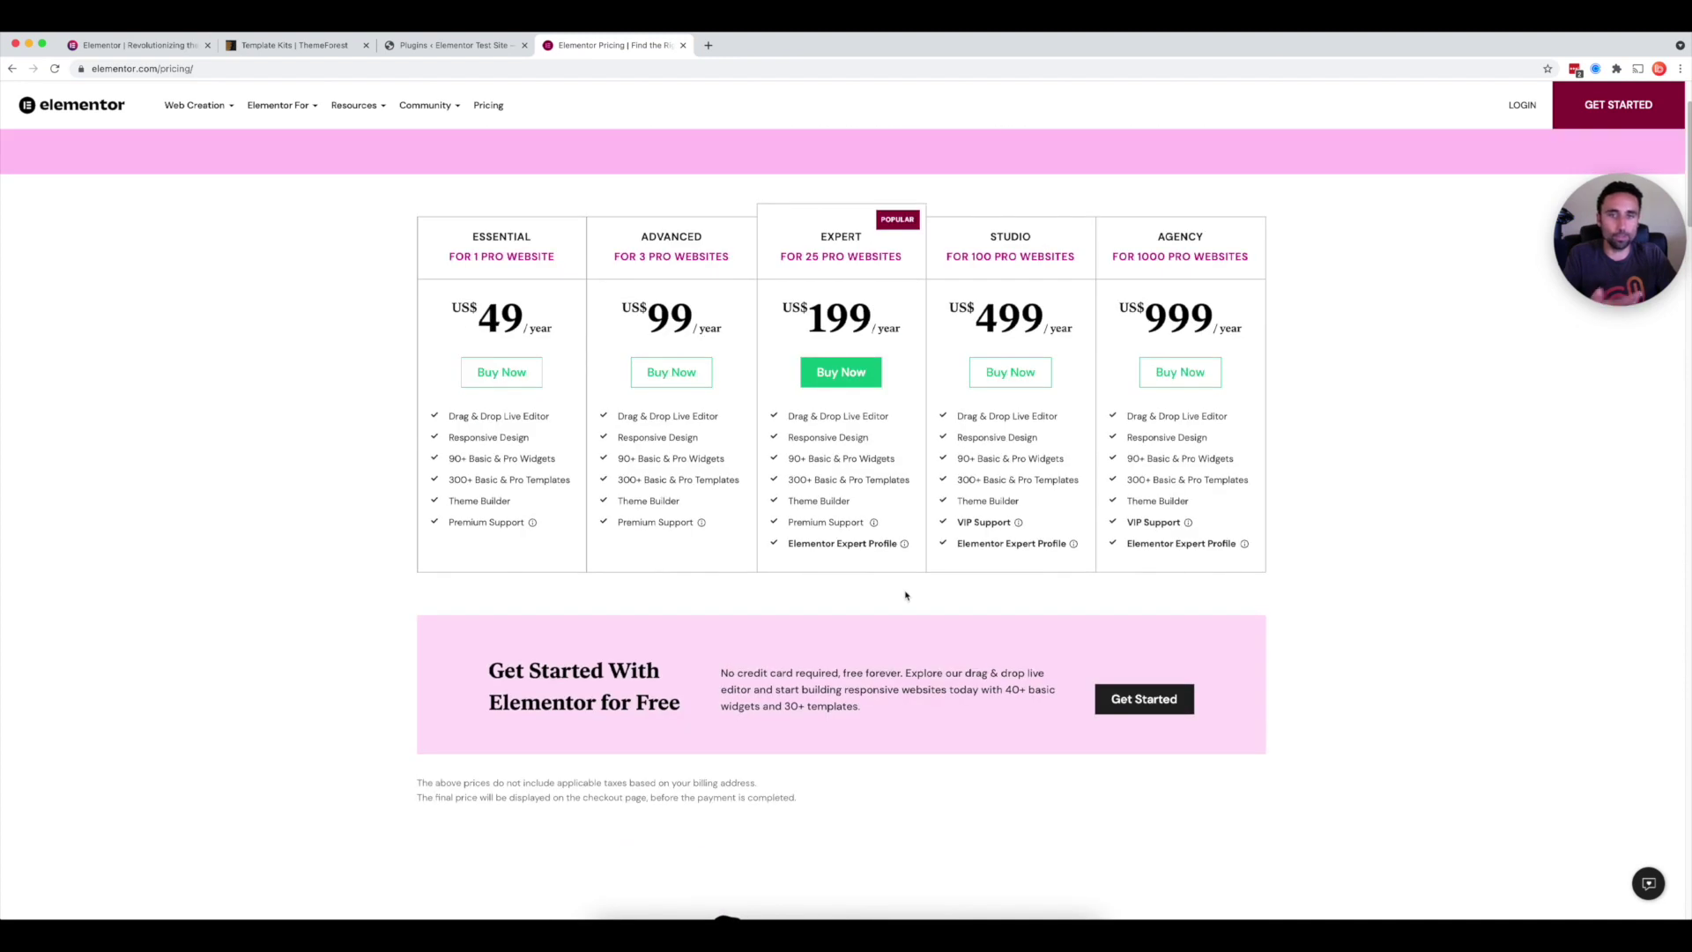
pyautogui.scroll(3, 906, 596)
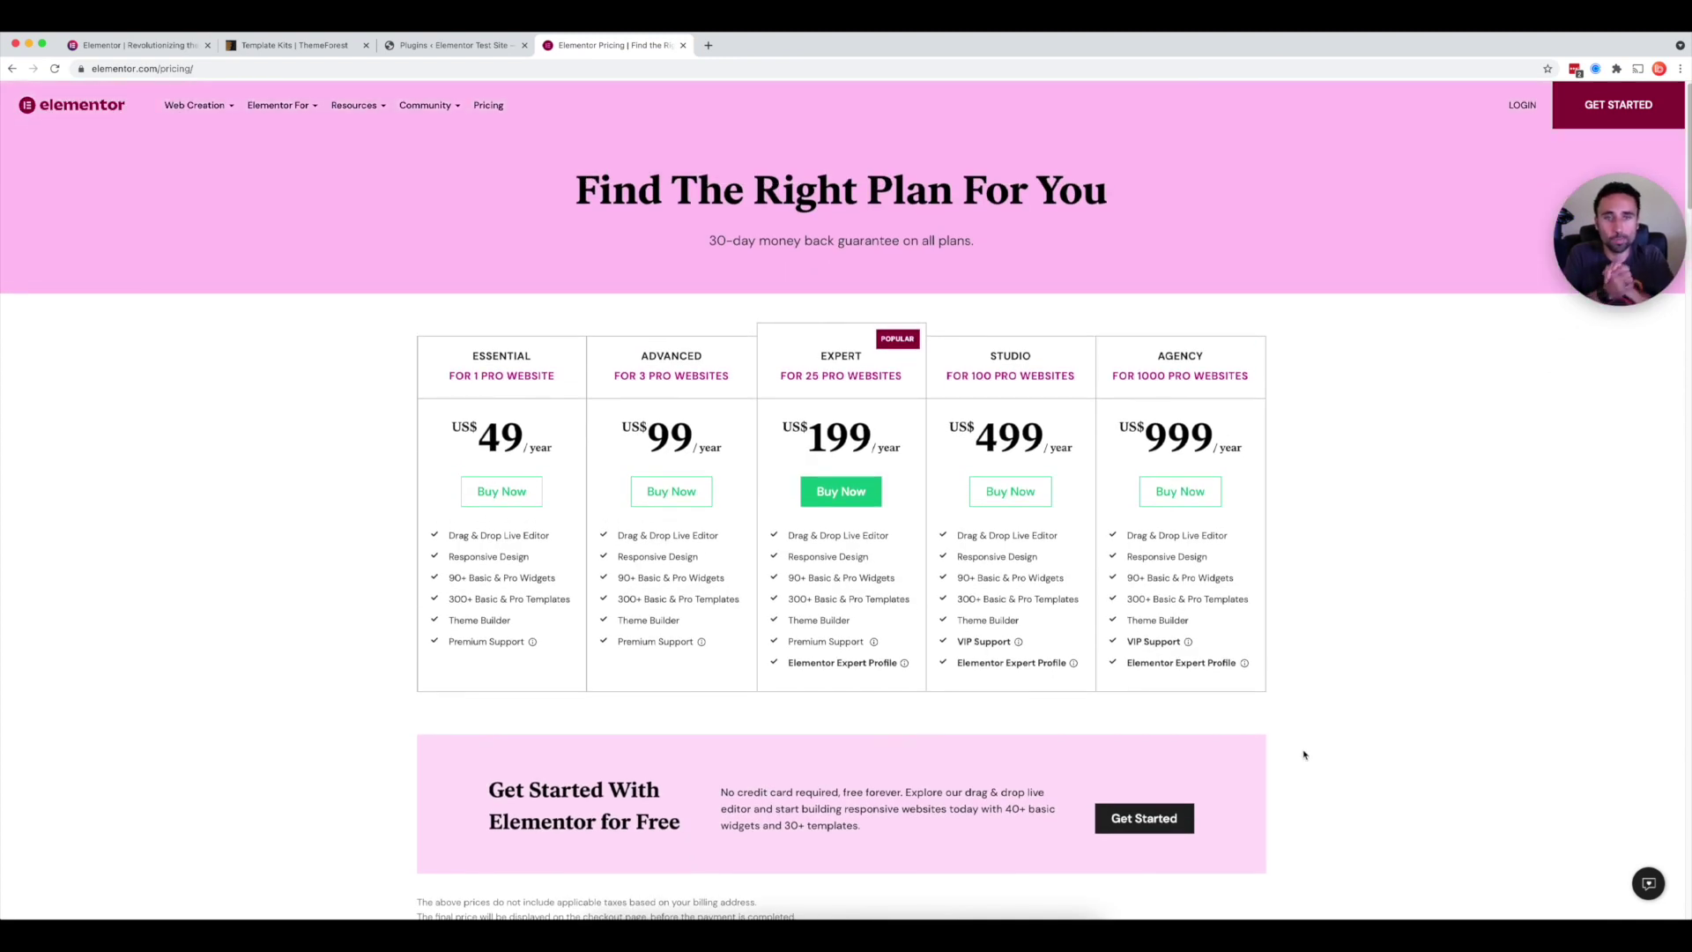